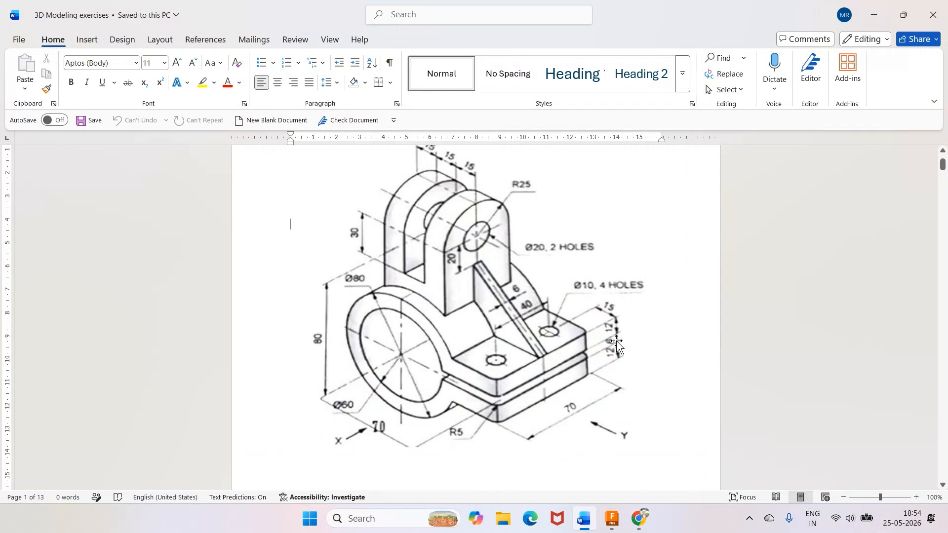
Examine the dimensioned bracket drawing in the Word document and switch to Fusion.
{"action": "scroll", "coordinate": [344, 390], "scroll_direction": "up", "scroll_amount": 1}
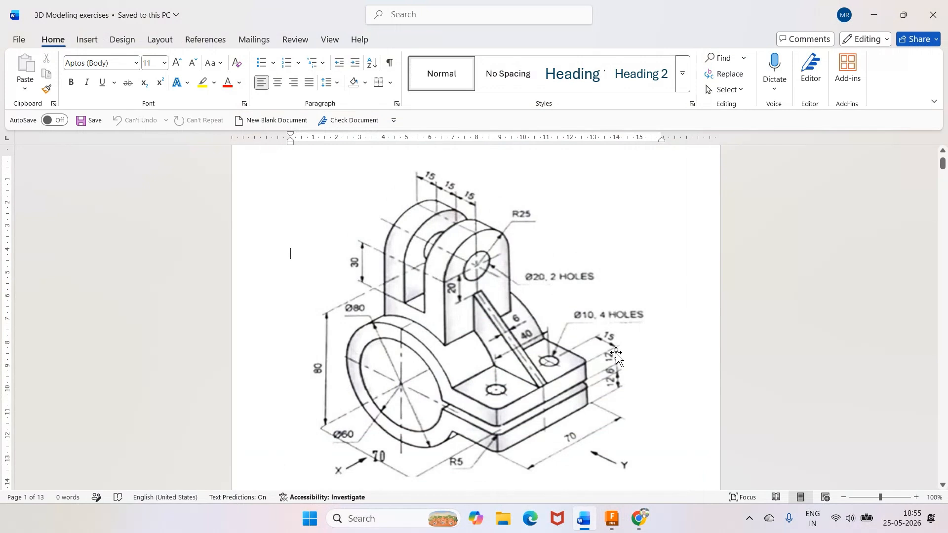
{"action": "key", "text": "alt+Tab"}
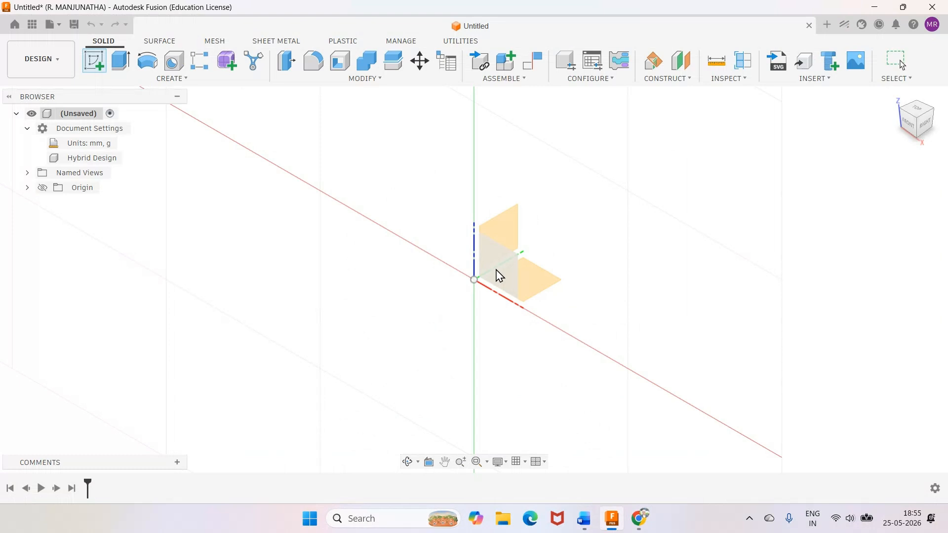
{"action": "key", "text": "alt+Tab"}
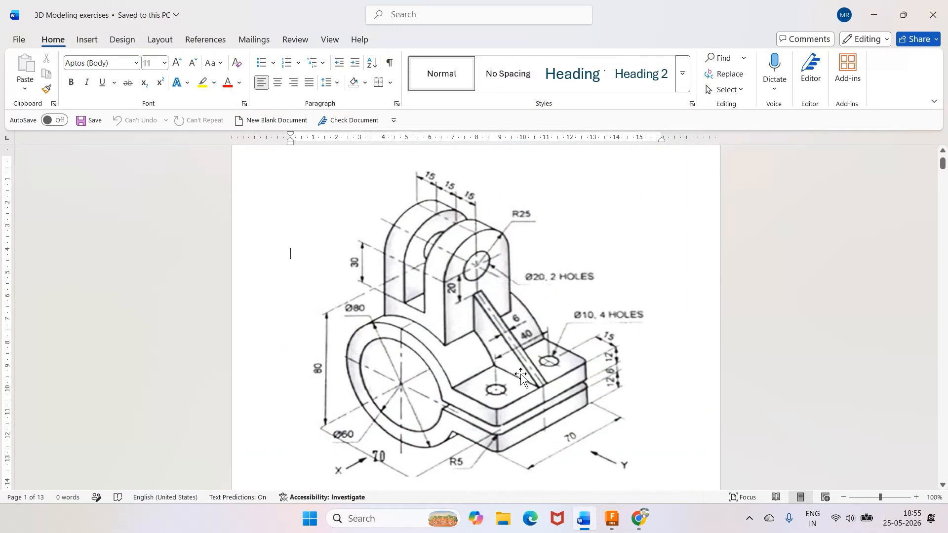
{"action": "key", "text": "alt+Tab"}
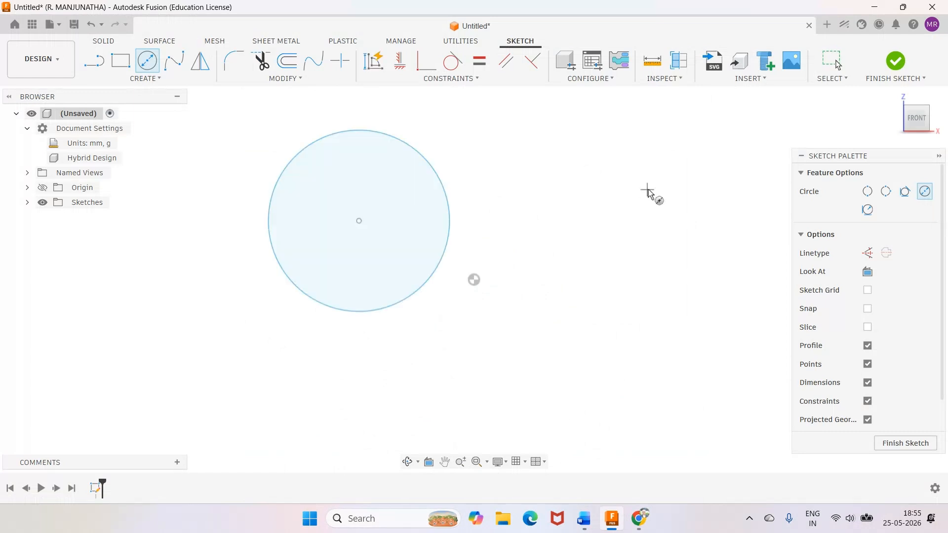
Set the sketched circle's diameter to 80 mm and make its centre coincident with the origin.
{"action": "key", "text": "d"}
{"action": "left_click", "coordinate": [443, 187]}
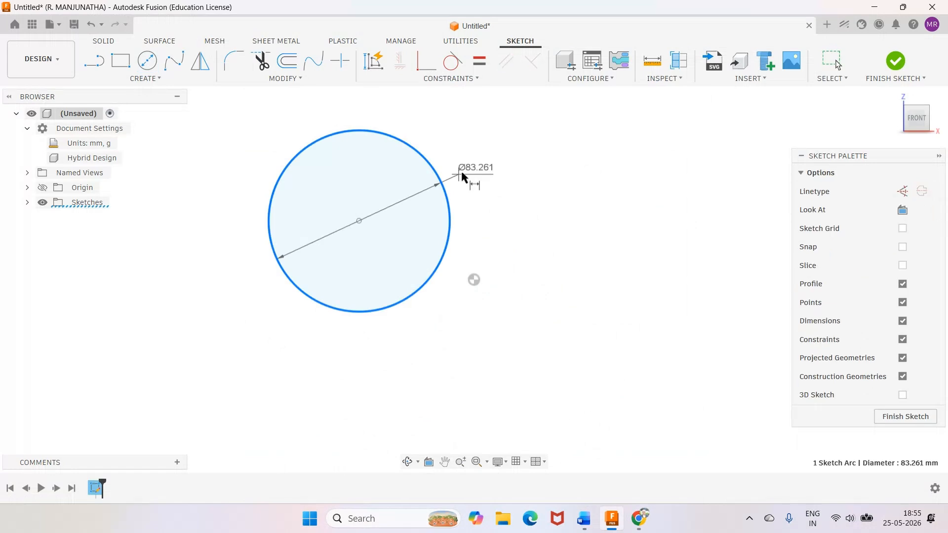
{"action": "left_click", "coordinate": [461, 175]}
{"action": "type", "text": "80"}
{"action": "key", "text": "Return"}
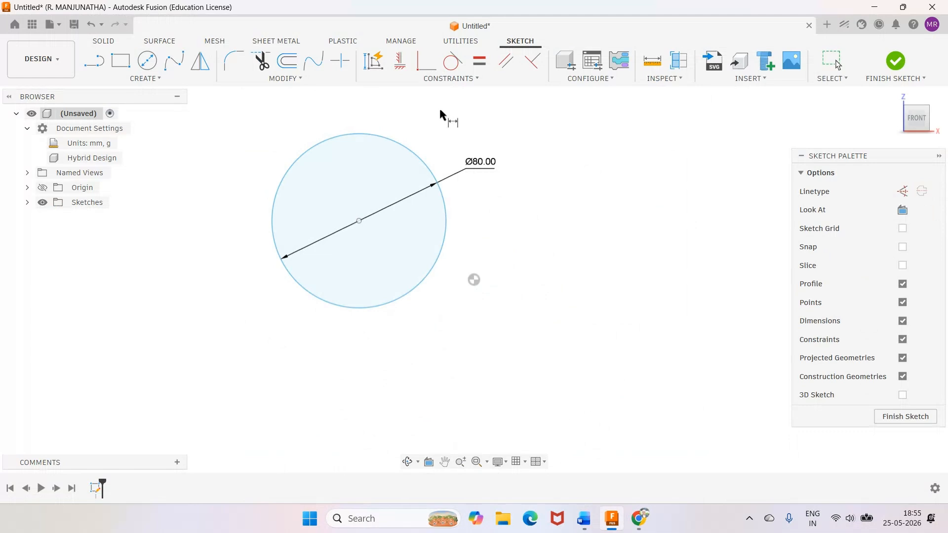
{"action": "left_click", "coordinate": [426, 61]}
{"action": "left_click", "coordinate": [359, 221]}
{"action": "left_click", "coordinate": [474, 280]}
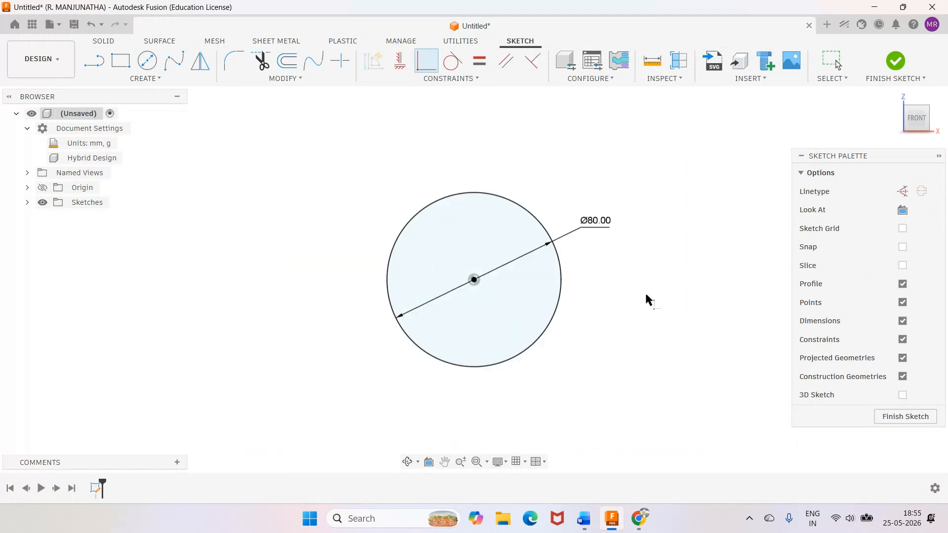
Draw a second circle beside the 80 mm circle and set its diameter to 60 mm.
{"action": "key", "text": "c"}
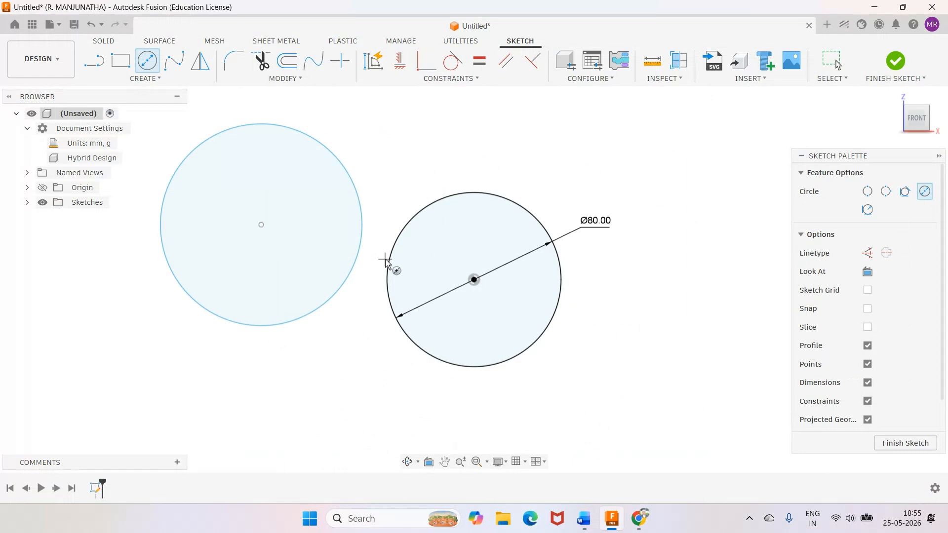
{"action": "key", "text": "d"}
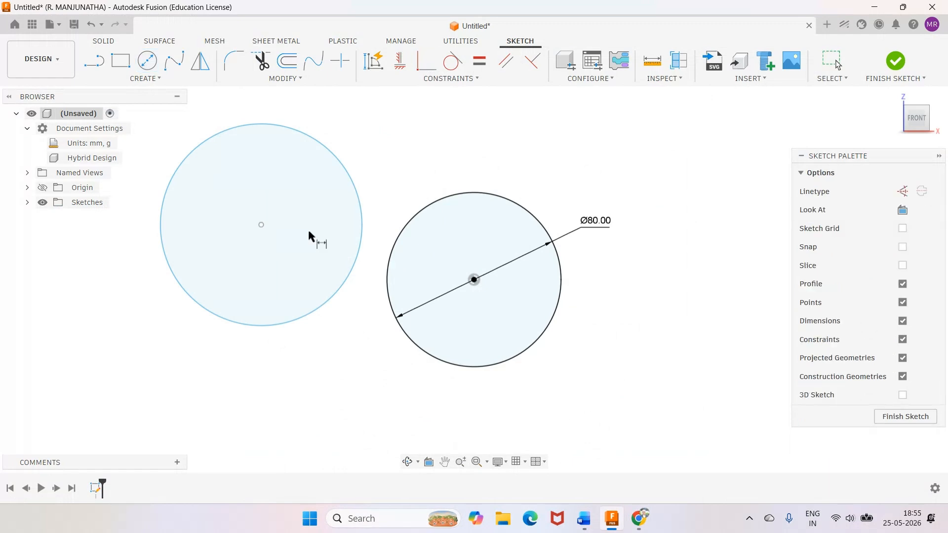
{"action": "left_click", "coordinate": [355, 190]}
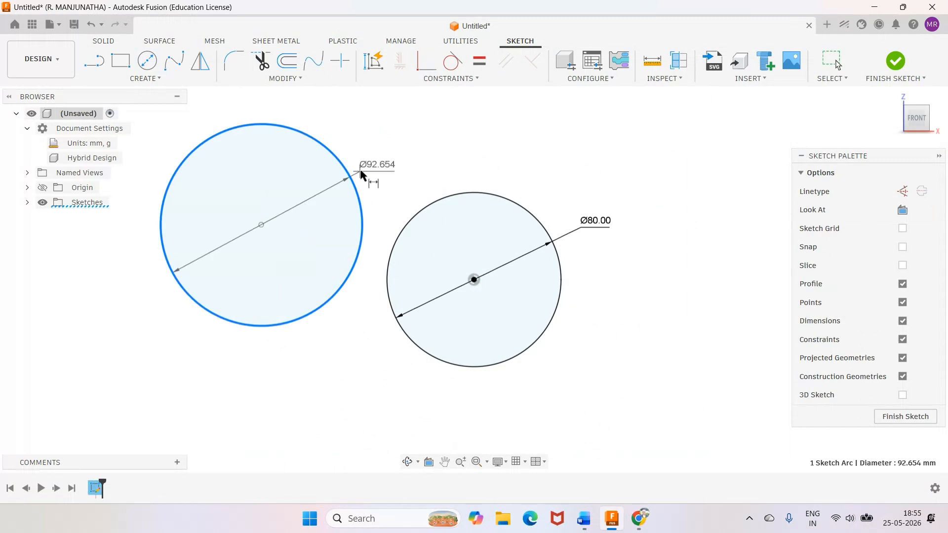
{"action": "left_click", "coordinate": [361, 174]}
{"action": "type", "text": "60"}
{"action": "key", "text": "Return"}
Apply a Concentric constraint between the 60 mm circle and the 80 mm circle.
{"action": "left_click", "coordinate": [451, 79]}
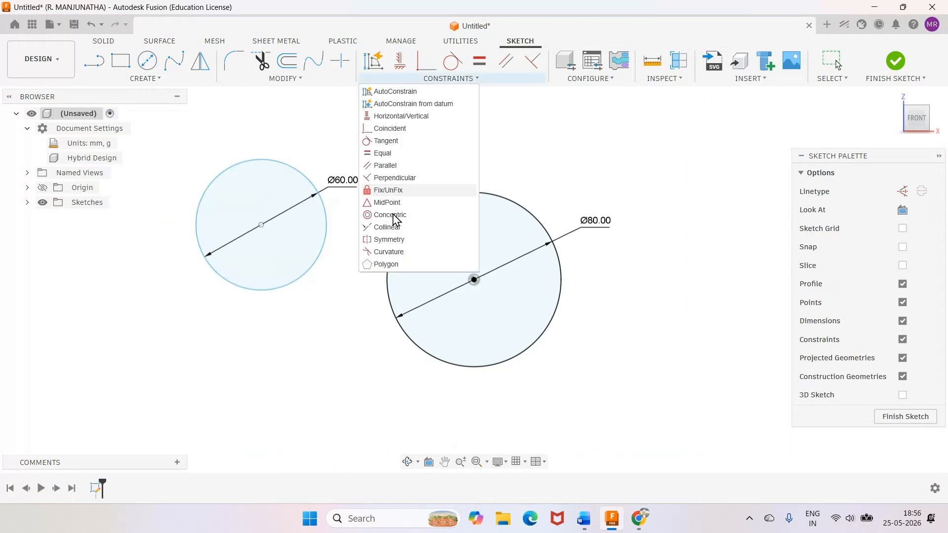
{"action": "left_click", "coordinate": [390, 216]}
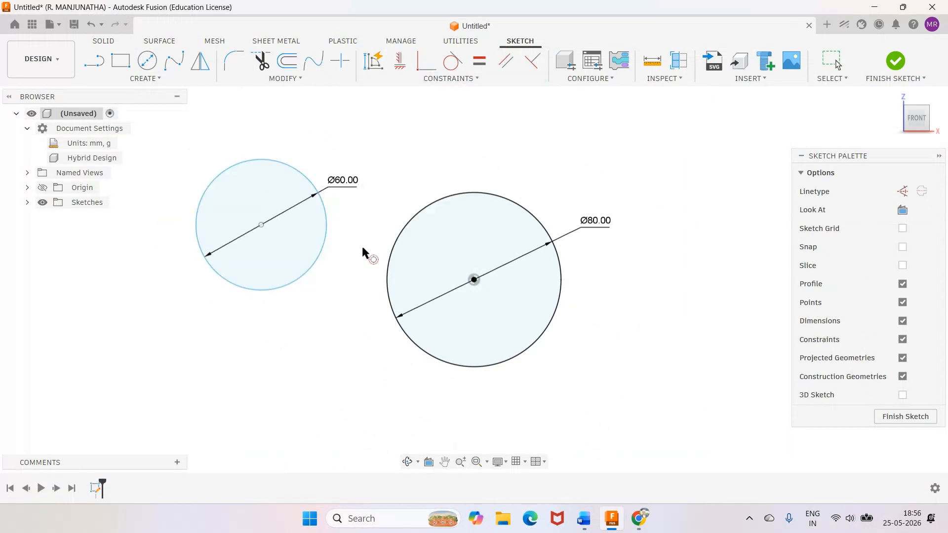
{"action": "left_click", "coordinate": [323, 253]}
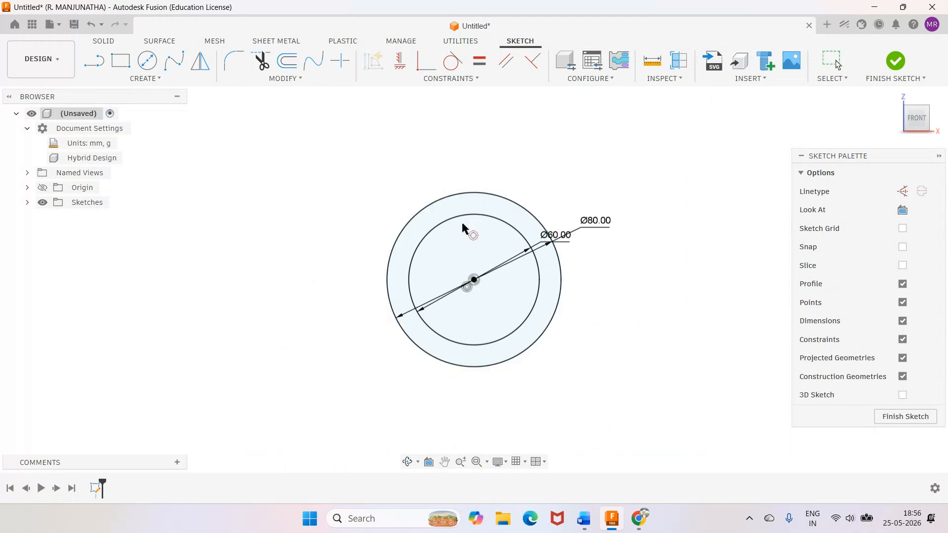
Check the reference drawing in Word, return to Fusion and draw a horizontal line from the circles' centre rightward past the outer circle.
{"action": "mouse_move", "coordinate": [588, 529]}
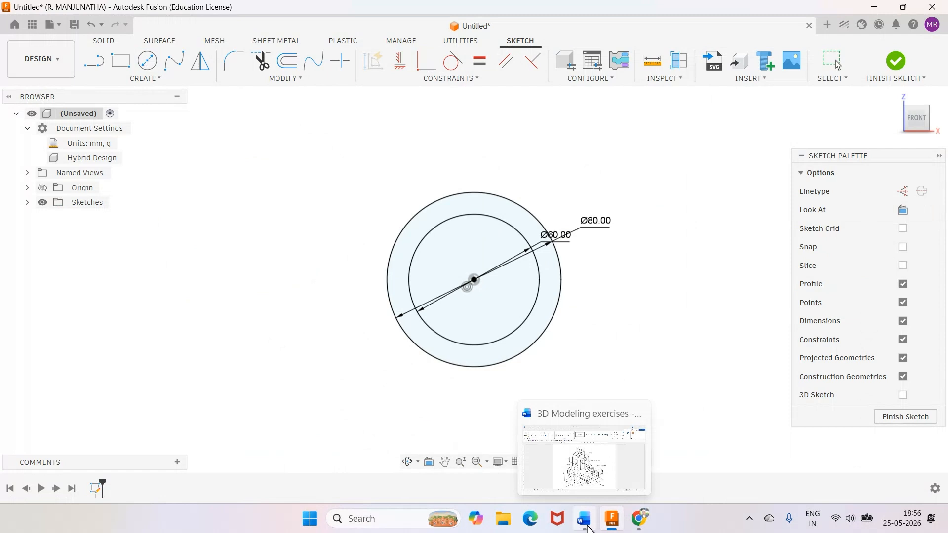
{"action": "left_click", "coordinate": [588, 529]}
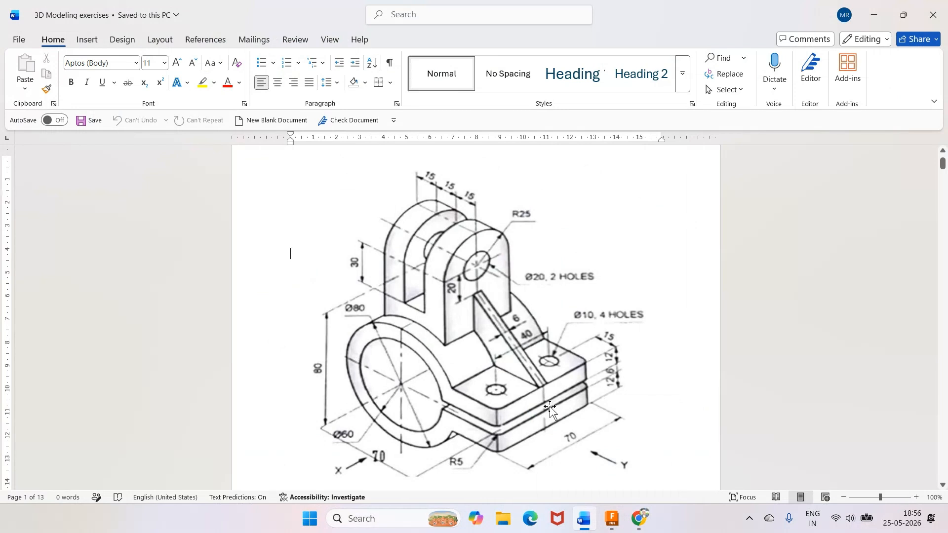
{"action": "left_click", "coordinate": [613, 518]}
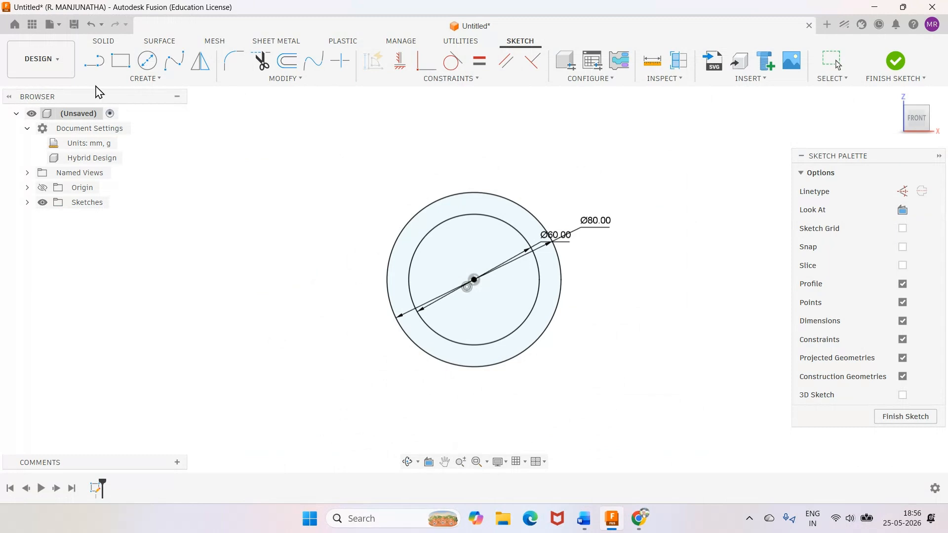
{"action": "key", "text": "l"}
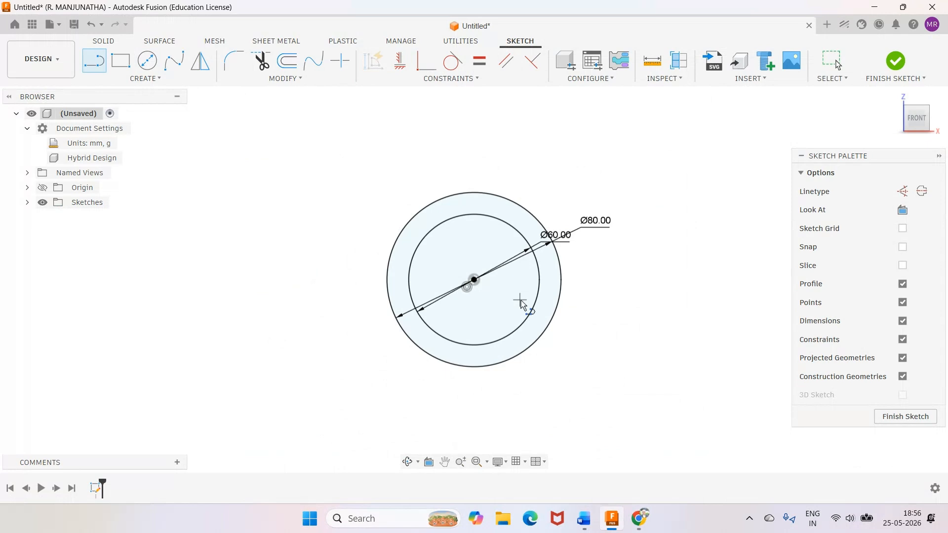
{"action": "left_click", "coordinate": [475, 279]}
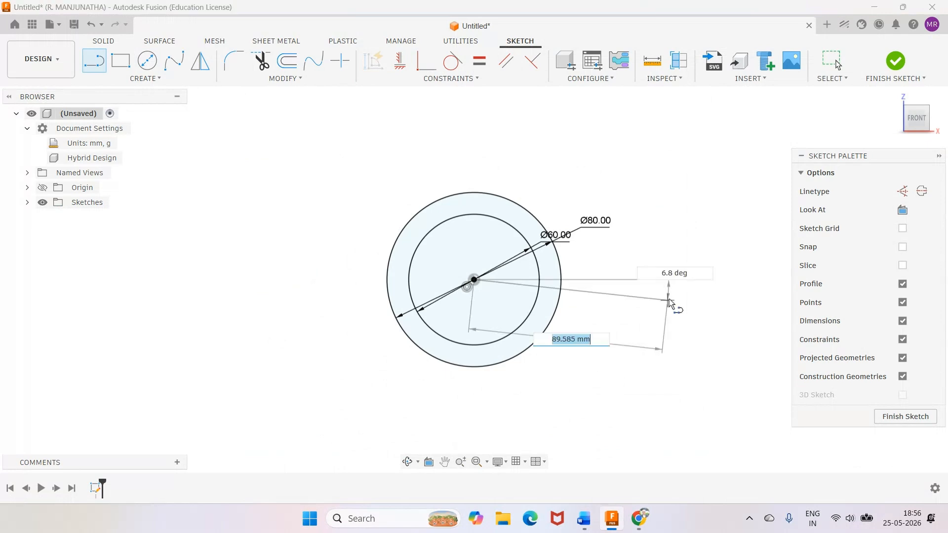
{"action": "left_click", "coordinate": [695, 280]}
{"action": "key", "text": "Escape"}
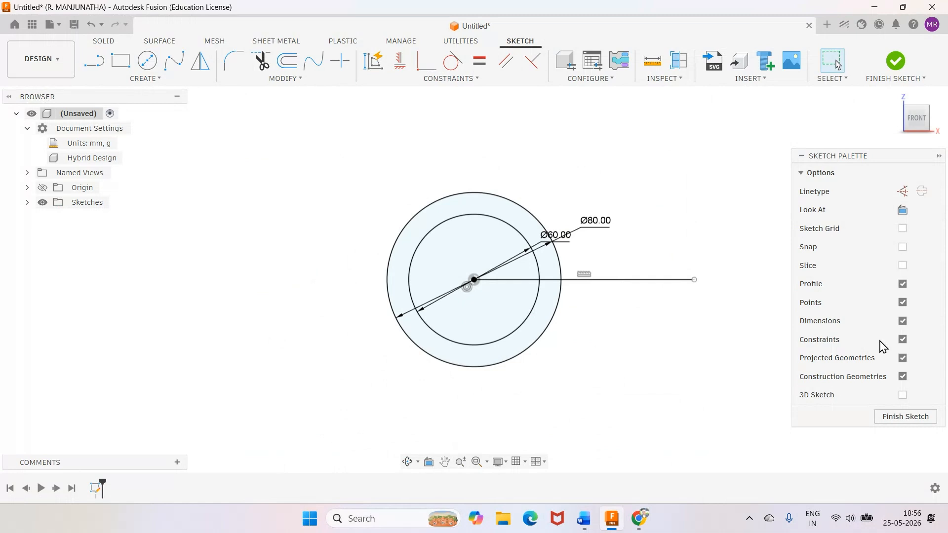
Hide the sketch dimensions and draw two horizontal lines from inside the inner circle outward, one above and one below the centre line.
{"action": "left_click", "coordinate": [903, 321]}
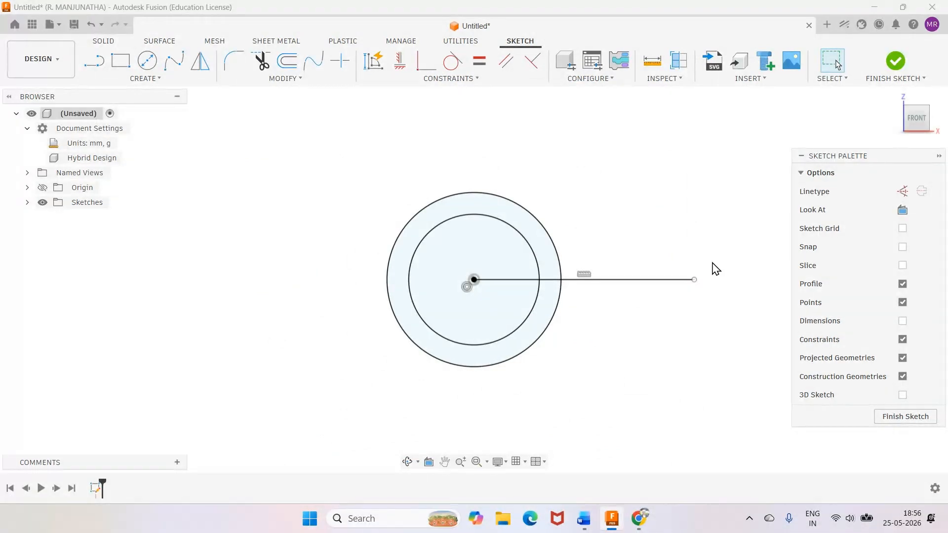
{"action": "left_click", "coordinate": [94, 61]}
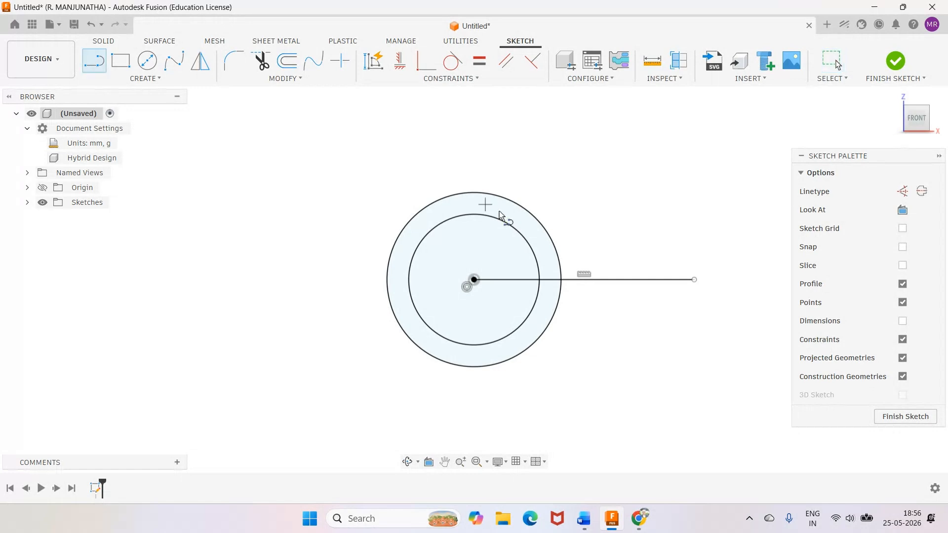
{"action": "left_click", "coordinate": [522, 266]}
{"action": "left_click", "coordinate": [681, 265]}
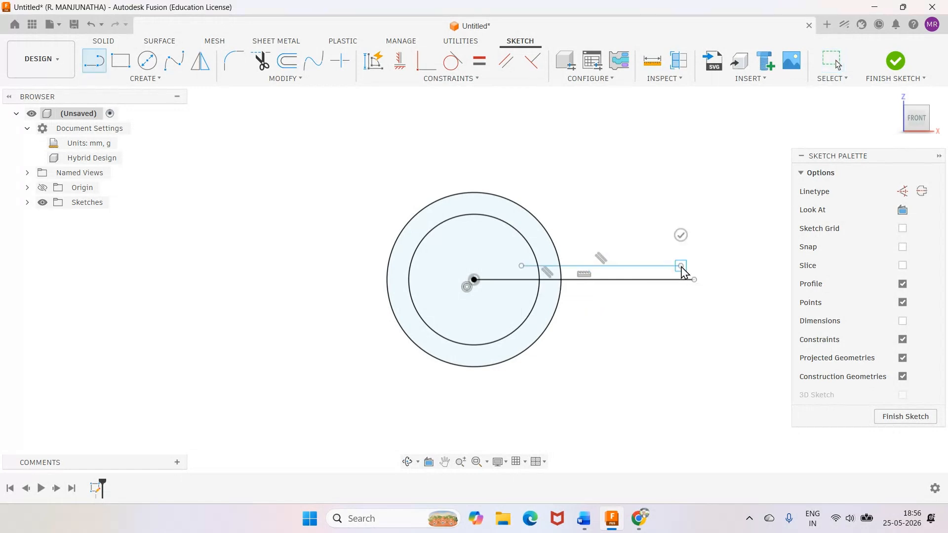
{"action": "key", "text": "Escape"}
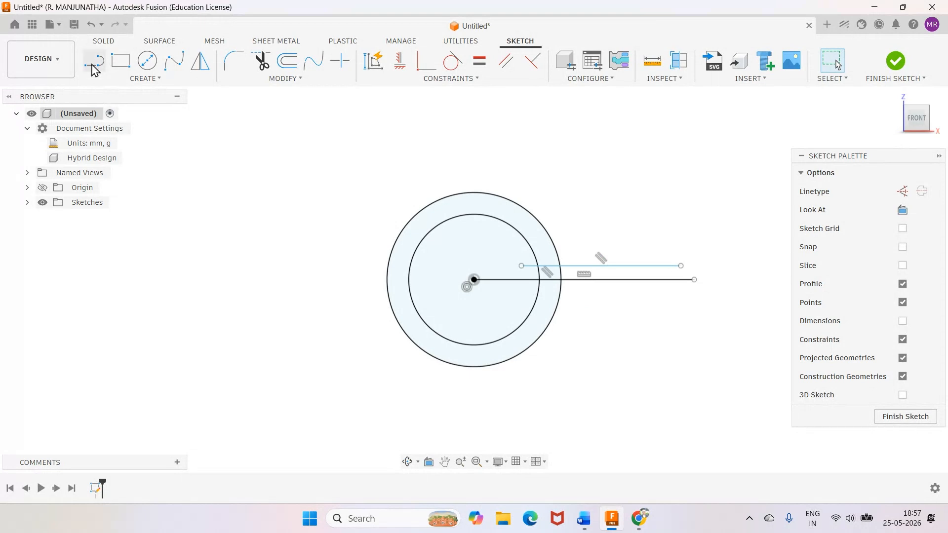
{"action": "left_click", "coordinate": [93, 63]}
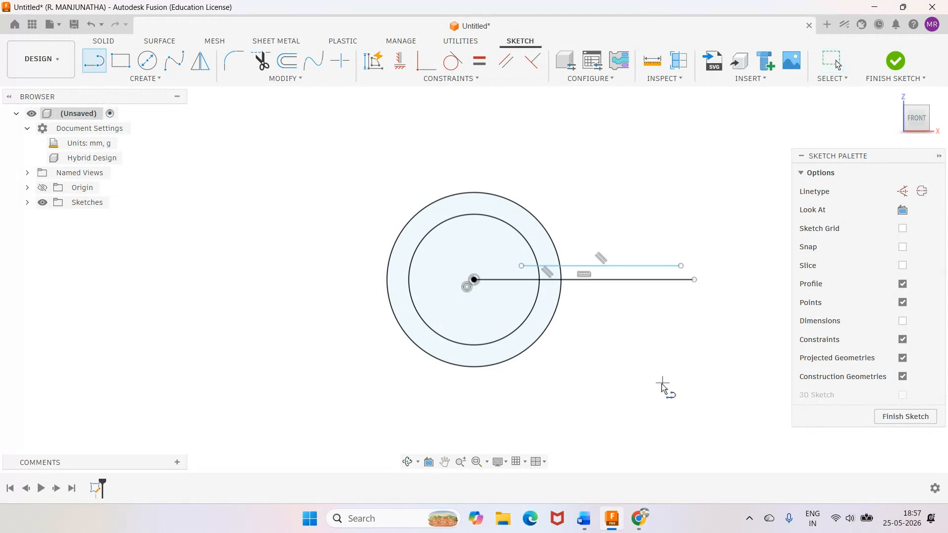
{"action": "left_click", "coordinate": [519, 289]}
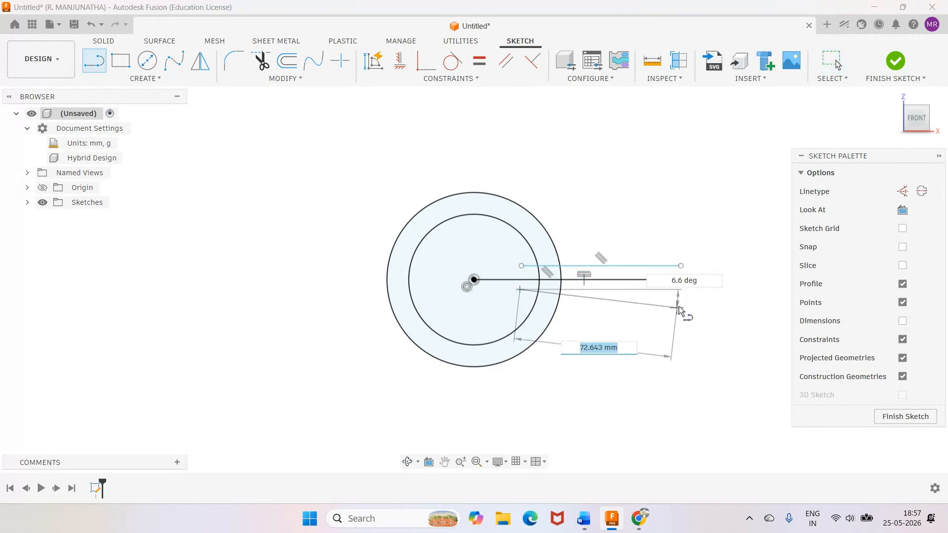
{"action": "left_click", "coordinate": [685, 289]}
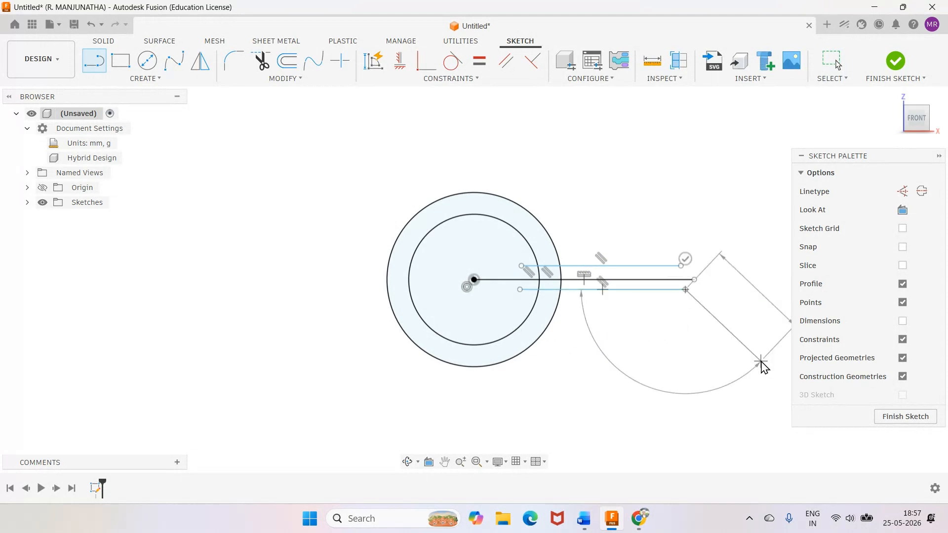
{"action": "key", "text": "Escape"}
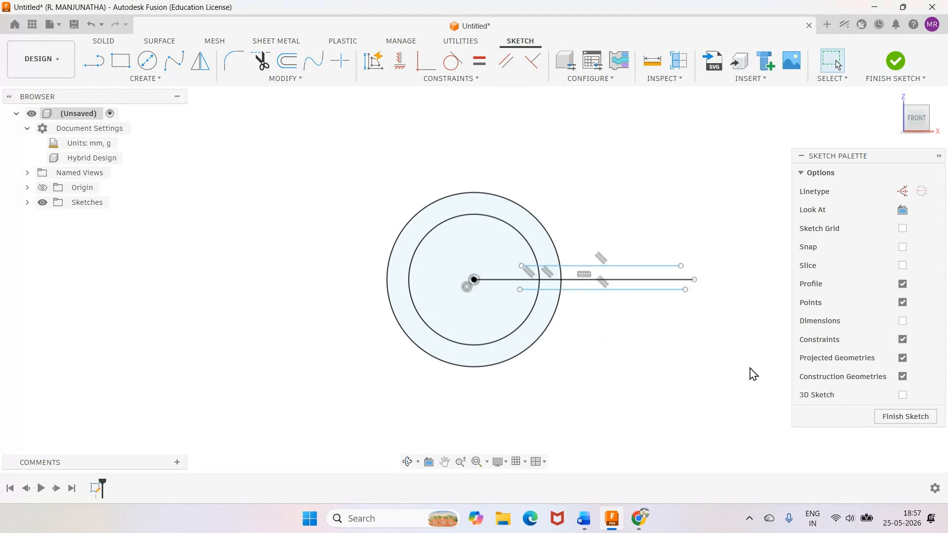
Dimension the upper and lower horizontal lines at 3 mm each from the centre line.
{"action": "key", "text": "d"}
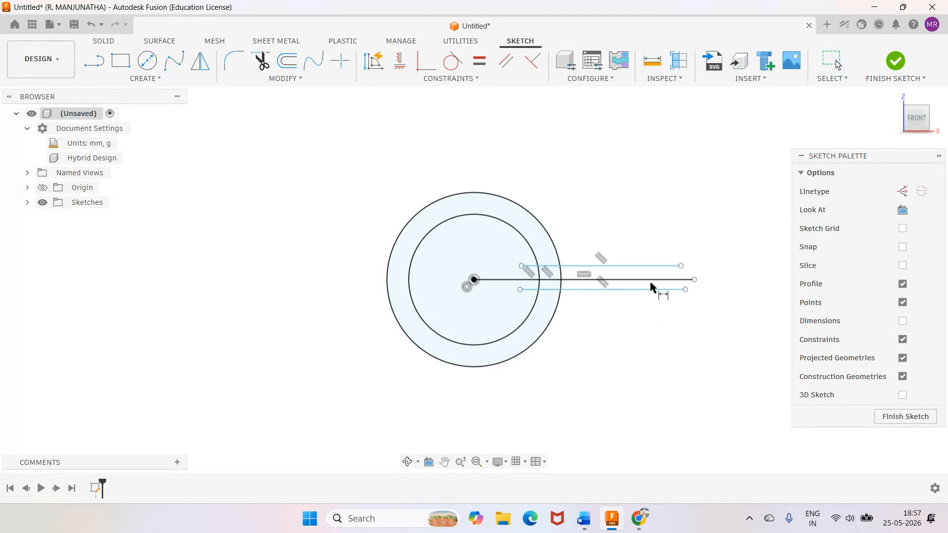
{"action": "left_click", "coordinate": [653, 279]}
{"action": "left_click", "coordinate": [677, 266]}
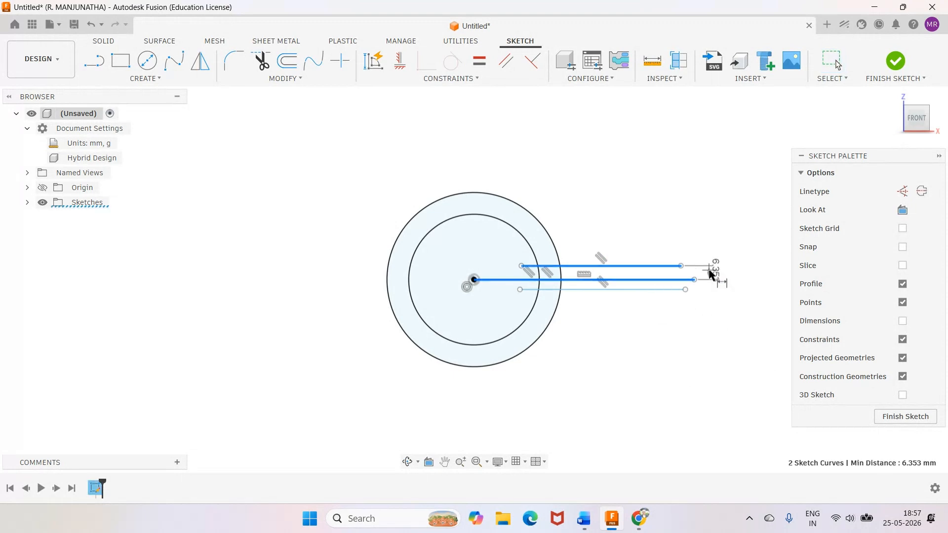
{"action": "left_click", "coordinate": [715, 275]}
{"action": "type", "text": "3"}
{"action": "key", "text": "Return"}
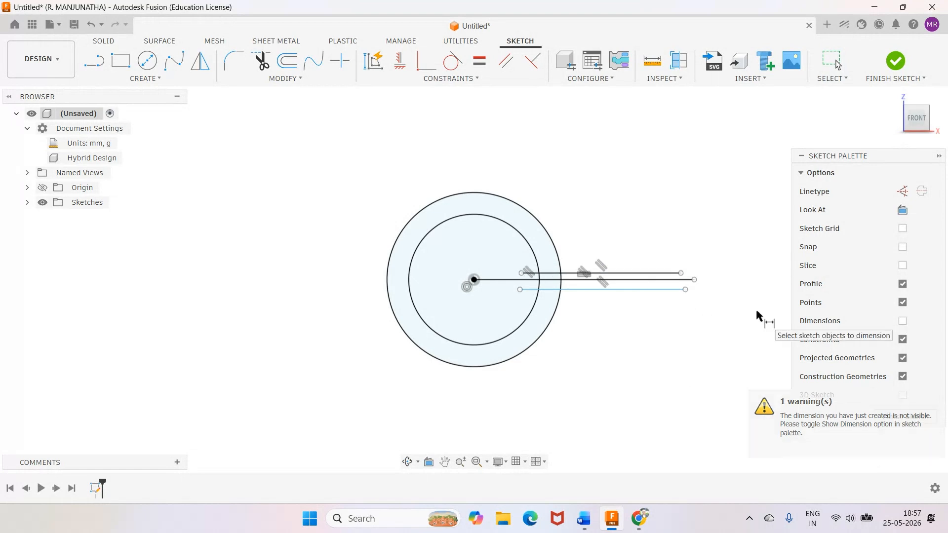
{"action": "left_click", "coordinate": [653, 280]}
{"action": "left_click", "coordinate": [652, 290]}
{"action": "left_click", "coordinate": [728, 293]}
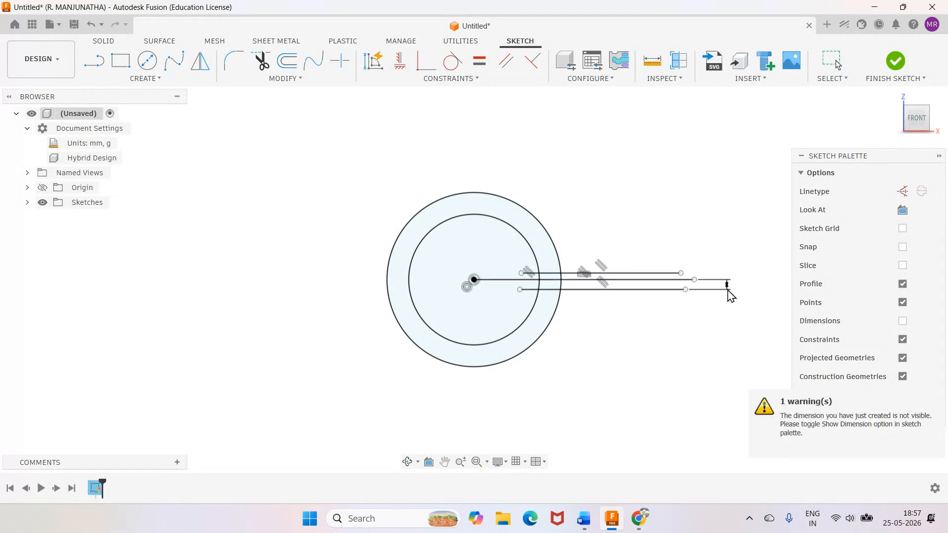
{"action": "type", "text": "3"}
{"action": "key", "text": "Return"}
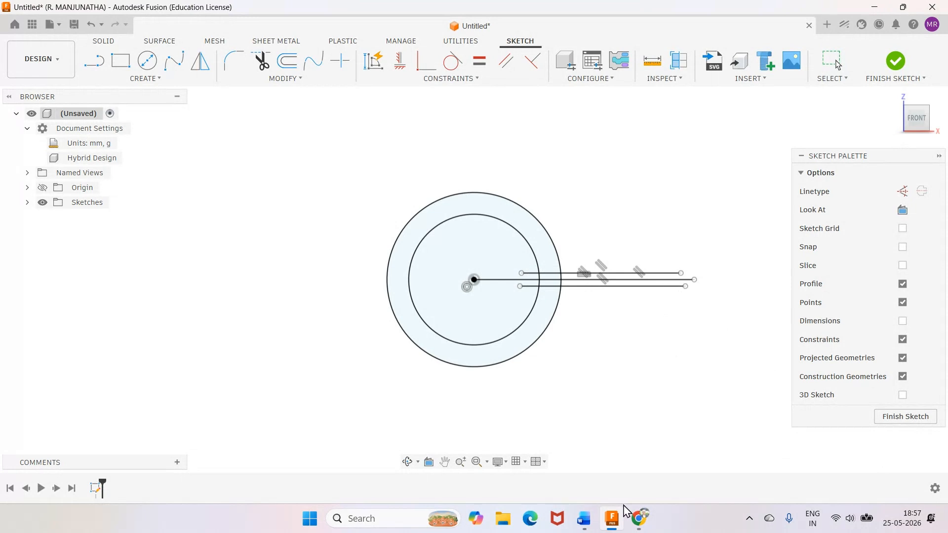
Check the reference drawing in Word, return to Fusion and draw a vertical line crossing the three horizontal lines outside the outer circle.
{"action": "left_click", "coordinate": [585, 518]}
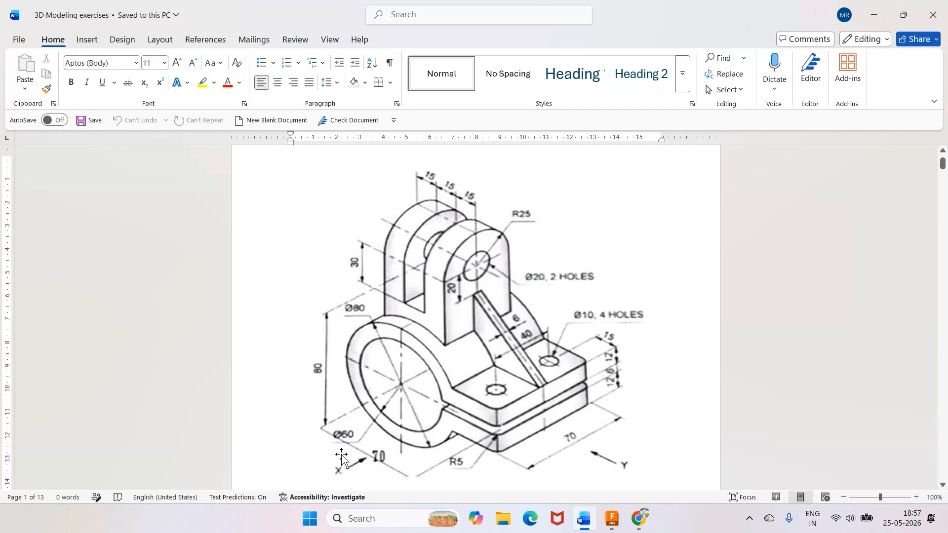
{"action": "left_click", "coordinate": [612, 519]}
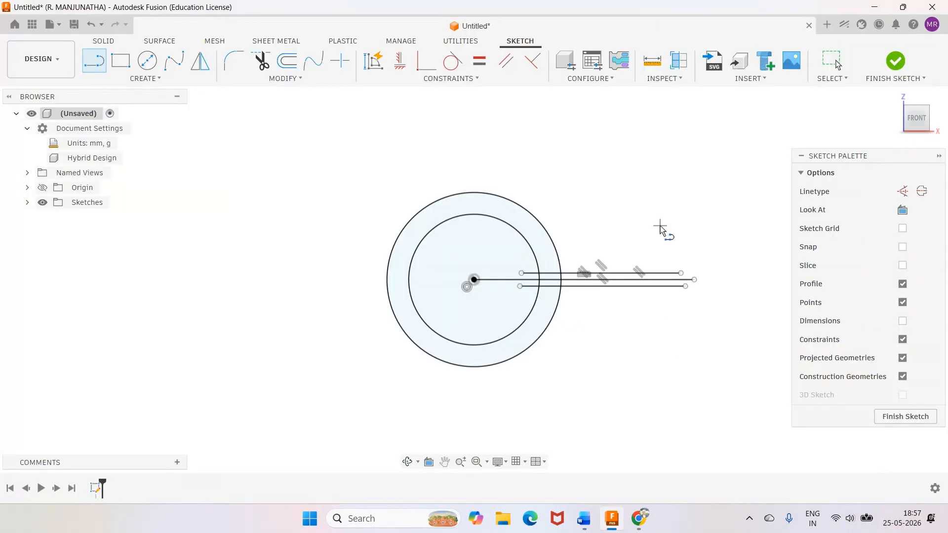
{"action": "left_click", "coordinate": [662, 224]}
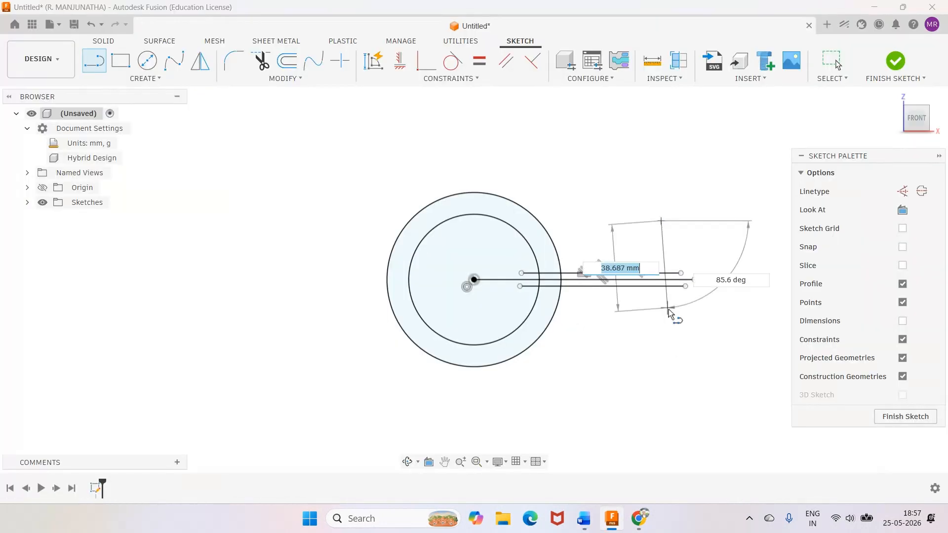
{"action": "left_click", "coordinate": [661, 336]}
{"action": "key", "text": "Escape"}
Dimension the vertical line at 70 mm from the circles' centre.
{"action": "key", "text": "d"}
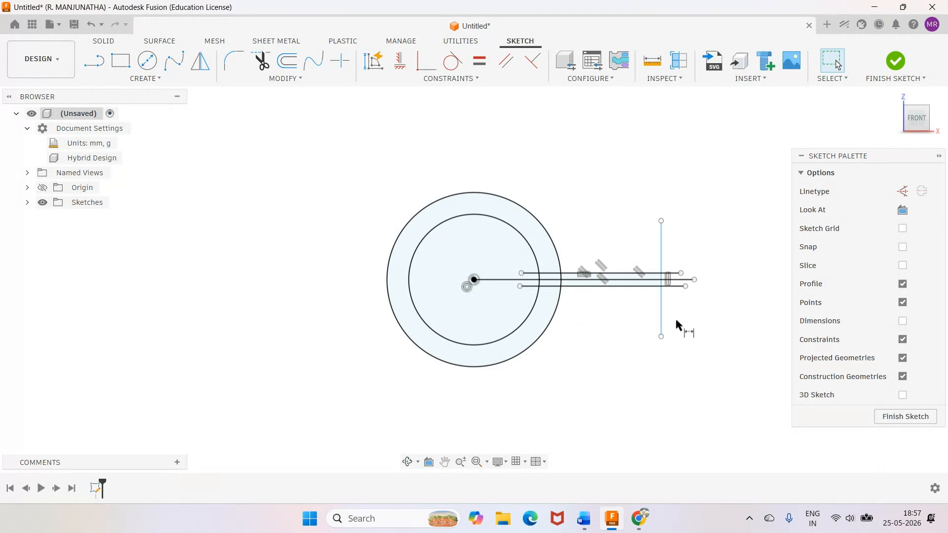
{"action": "left_click", "coordinate": [532, 309]}
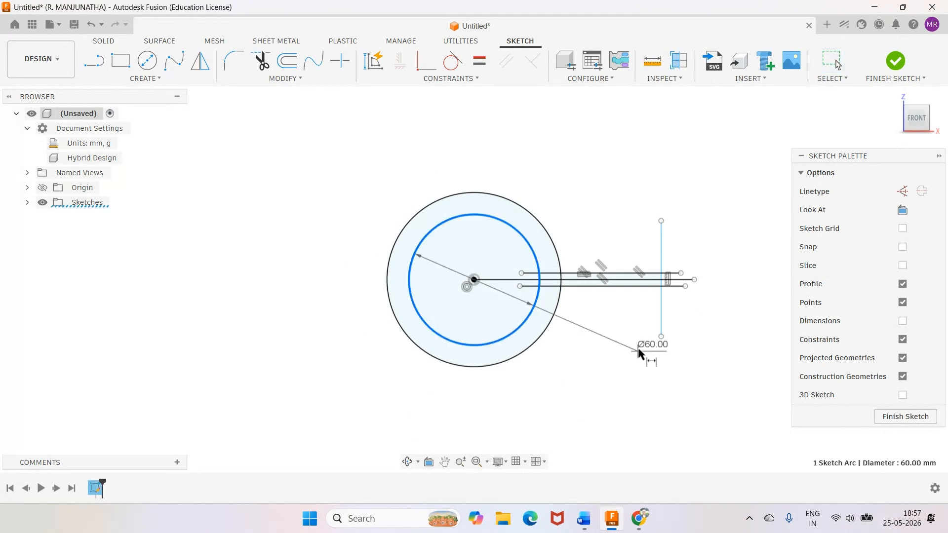
{"action": "left_click", "coordinate": [662, 318]}
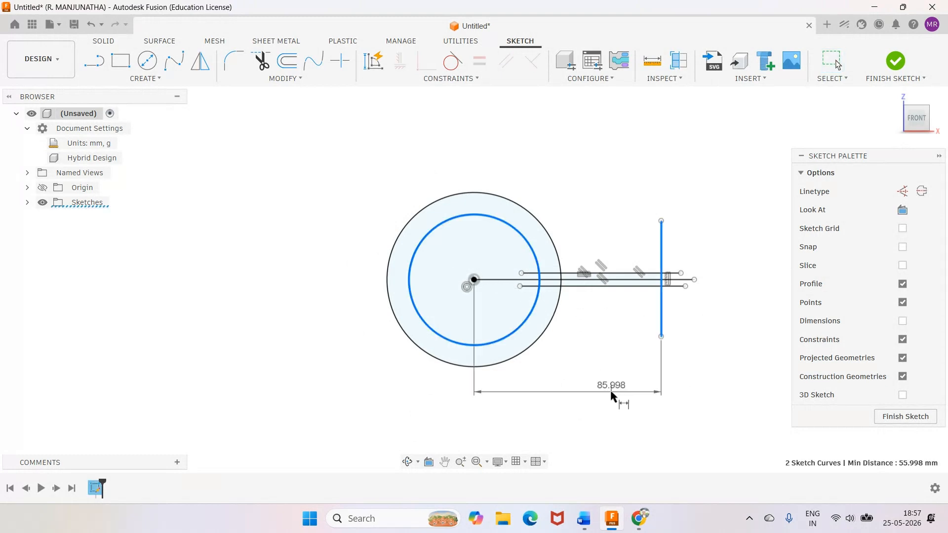
{"action": "left_click", "coordinate": [612, 396]}
{"action": "type", "text": "70"}
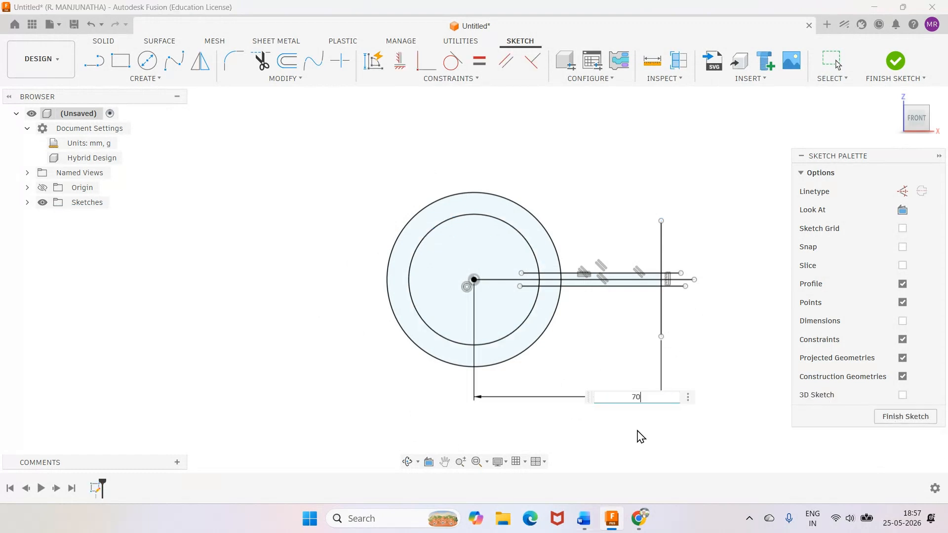
{"action": "key", "text": "Return"}
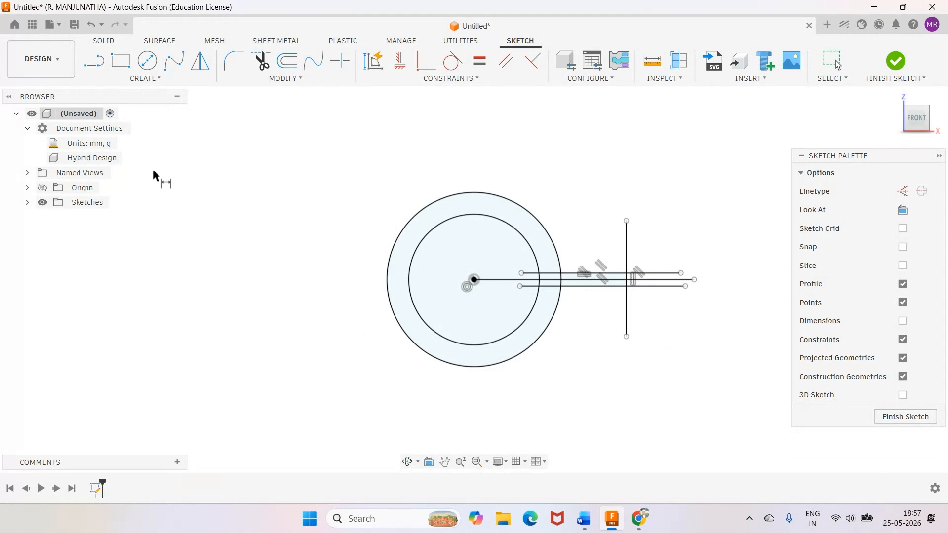
Draw two horizontal lines about 61 mm long across the vertical line, one above and one below the existing horizontal lines, starting inside the outer circle.
{"action": "key", "text": "l"}
{"action": "left_click", "coordinate": [542, 253]}
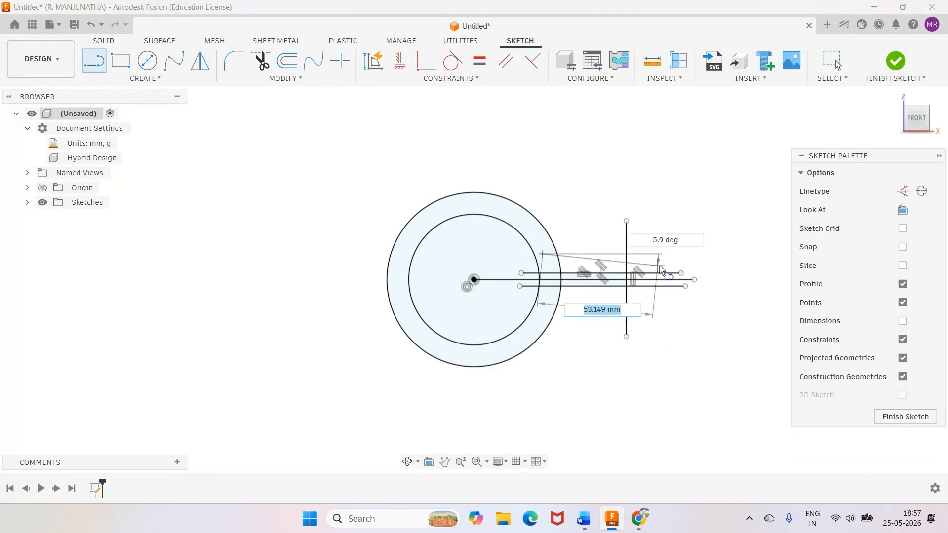
{"action": "left_click", "coordinate": [678, 254]}
{"action": "key", "text": "Escape"}
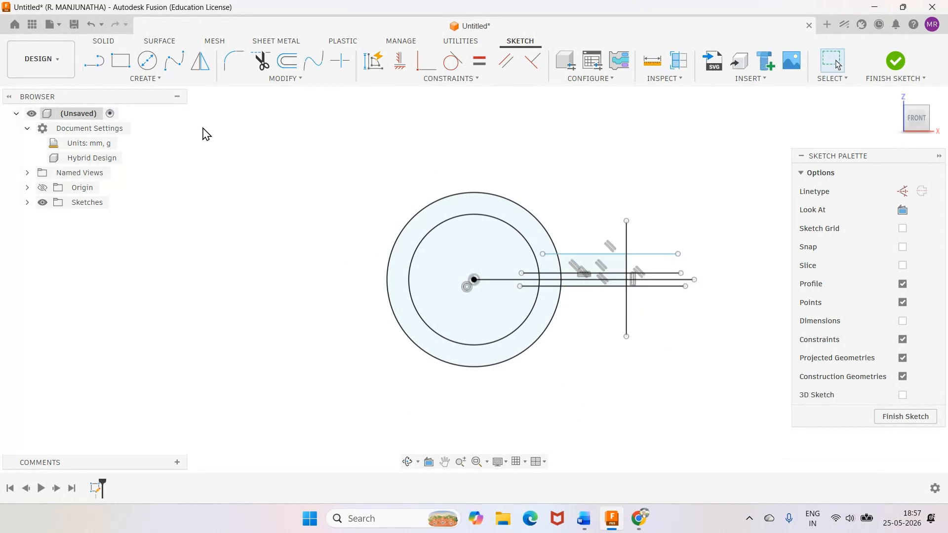
{"action": "left_click", "coordinate": [94, 61]}
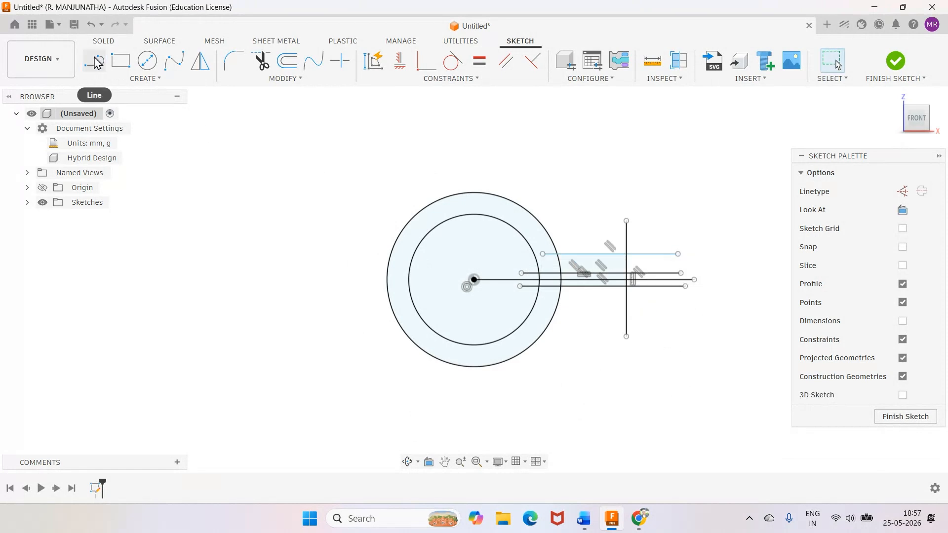
{"action": "left_click", "coordinate": [543, 305]}
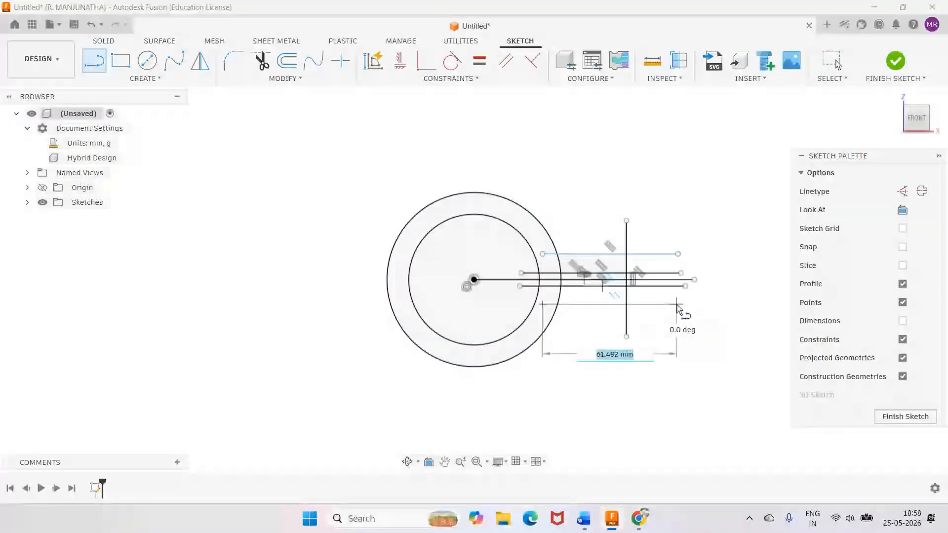
{"action": "left_click", "coordinate": [677, 305]}
{"action": "key", "text": "Escape"}
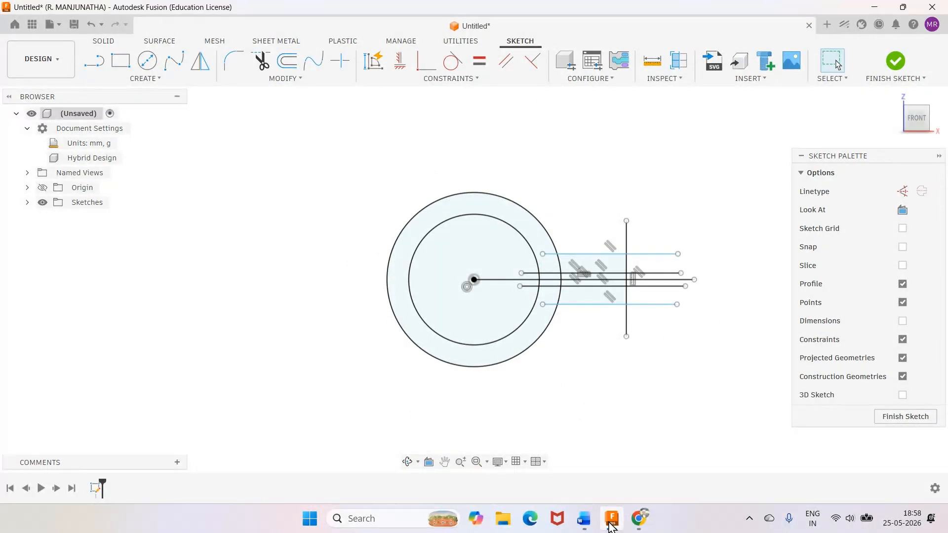
Check the flange thickness in the Word drawing, return to Fusion and dimension each outer horizontal line 12 mm from its neighbouring slit line.
{"action": "left_click", "coordinate": [585, 519]}
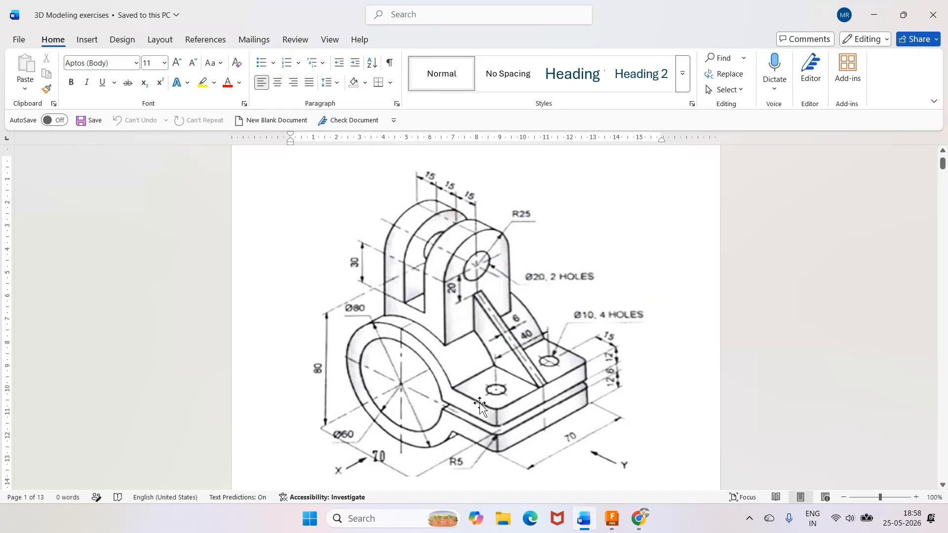
{"action": "key", "text": "alt+Tab"}
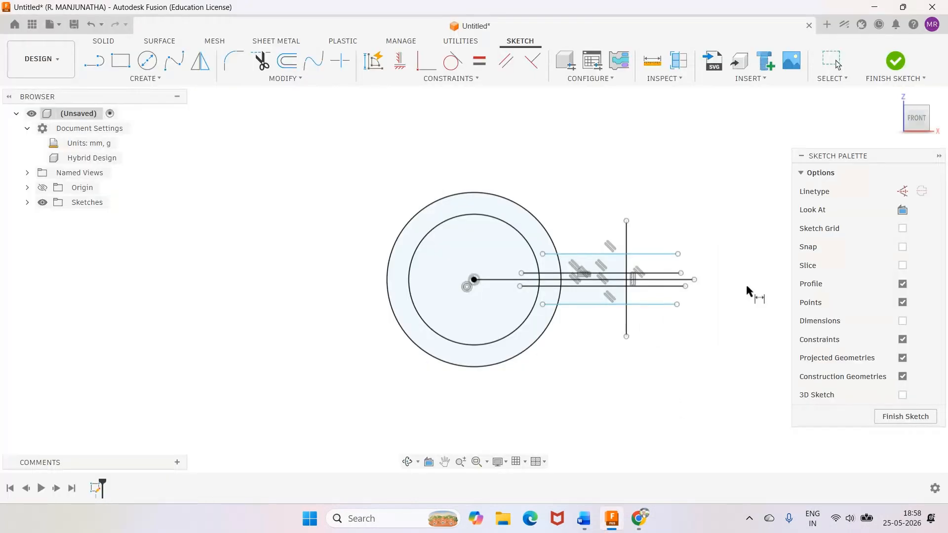
{"action": "left_click", "coordinate": [680, 275]}
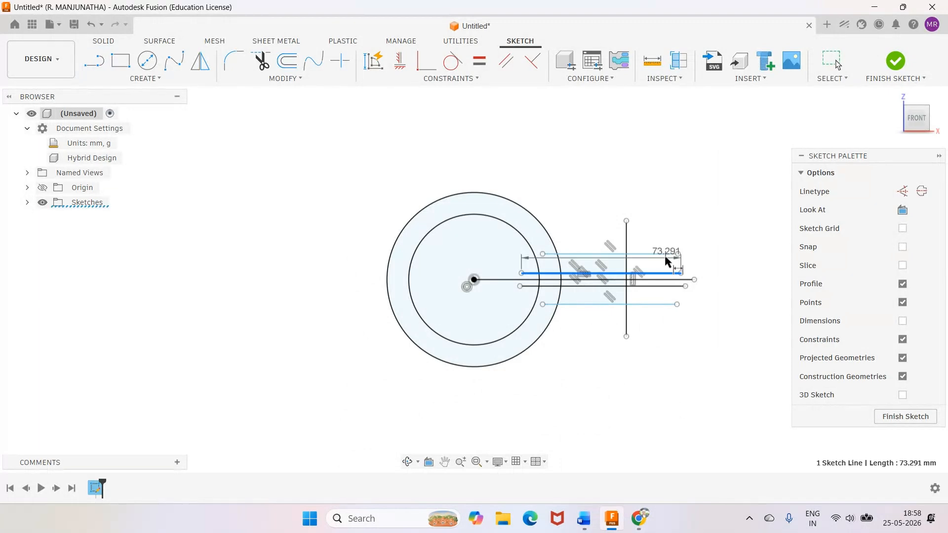
{"action": "left_click", "coordinate": [751, 267]}
{"action": "type", "text": "12"}
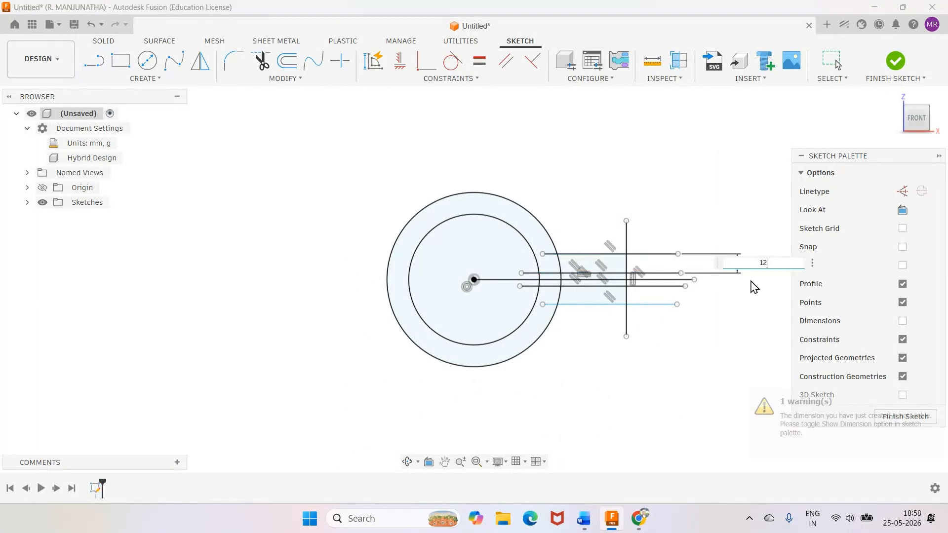
{"action": "key", "text": "Return"}
{"action": "left_click", "coordinate": [656, 286]}
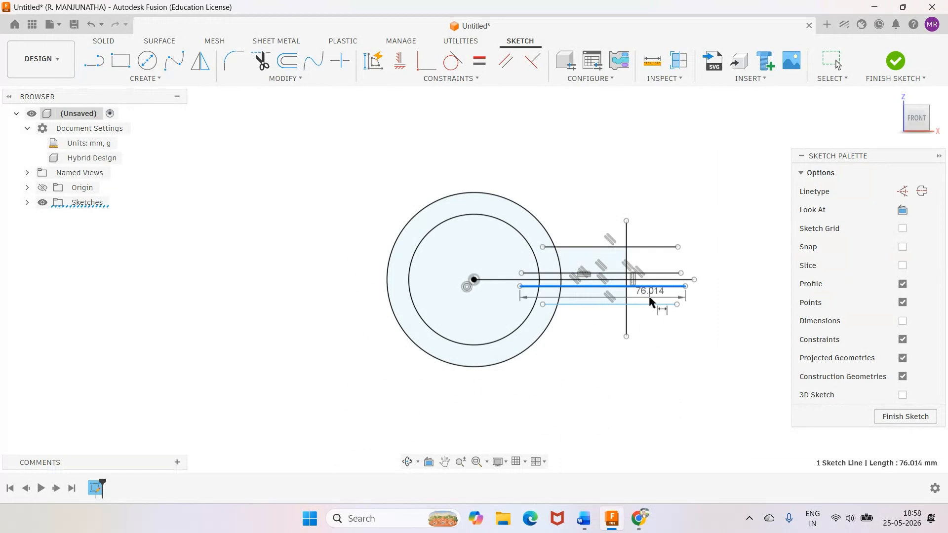
{"action": "left_click", "coordinate": [650, 300]}
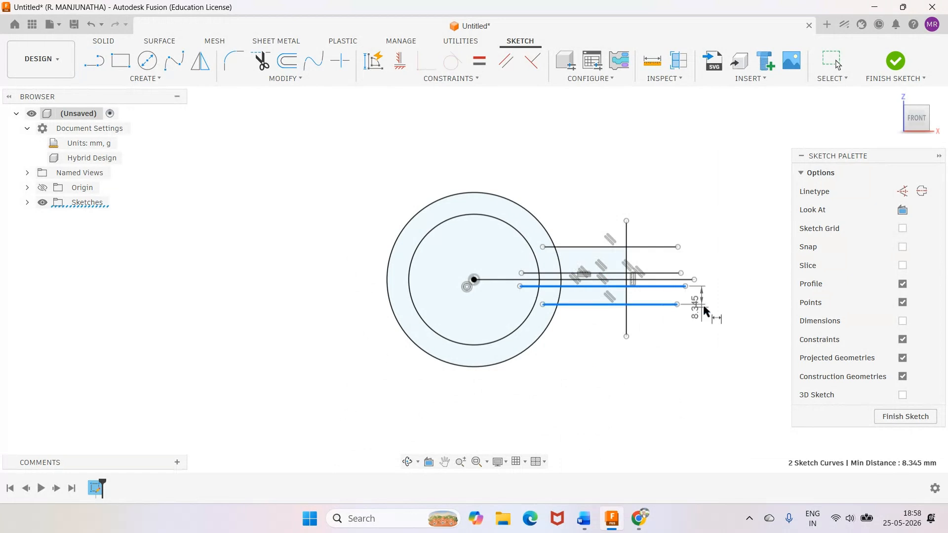
{"action": "key", "text": "Return"}
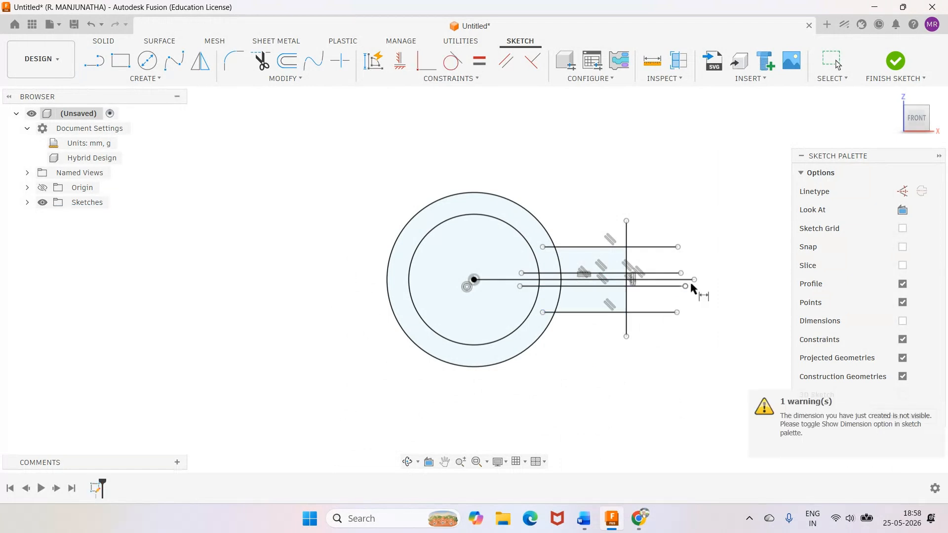
Trim the vertical line's ends and the overhanging ends of the two outer horizontal lines to form the flange outline against the outer circle.
{"action": "scroll", "coordinate": [716, 257], "scroll_direction": "up", "scroll_amount": 3}
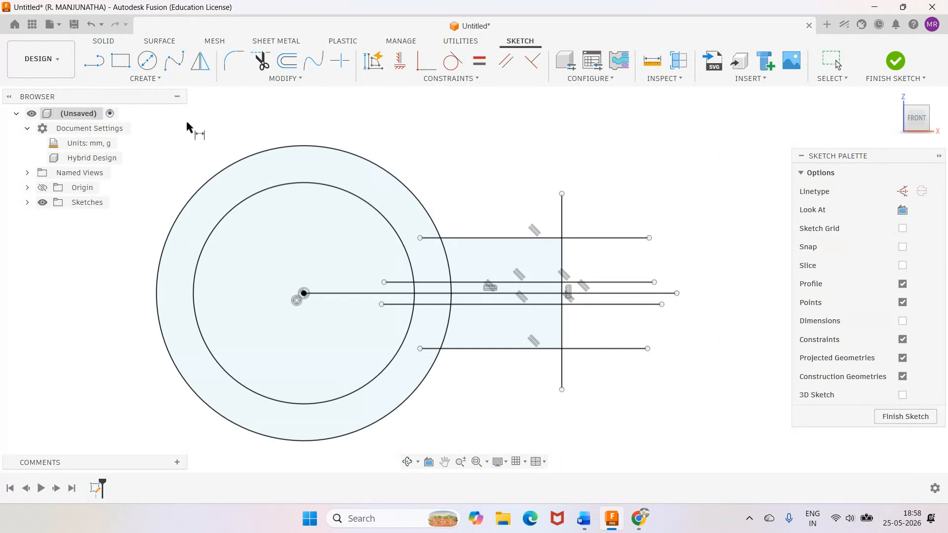
{"action": "key", "text": "t"}
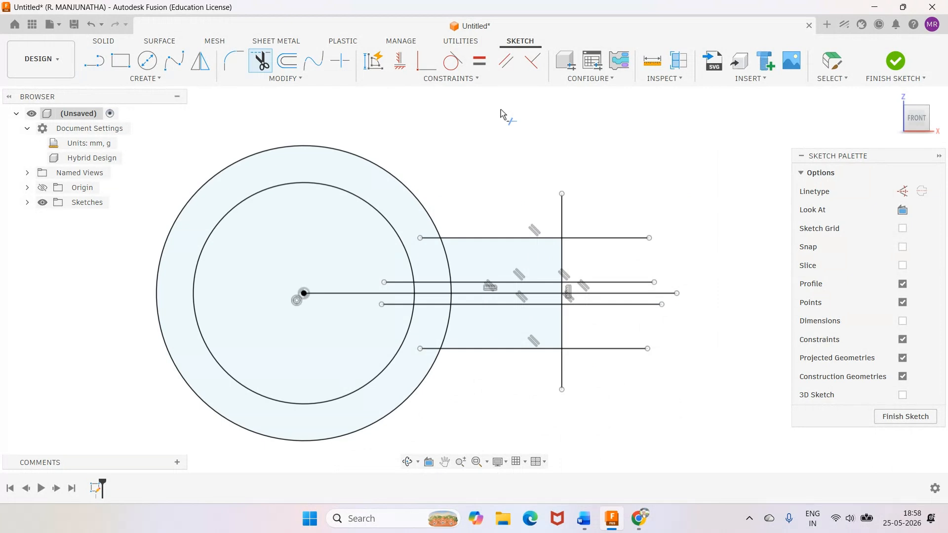
{"action": "left_click", "coordinate": [562, 213]}
{"action": "left_click", "coordinate": [592, 238]}
{"action": "left_click", "coordinate": [563, 384]}
{"action": "left_click", "coordinate": [583, 350]}
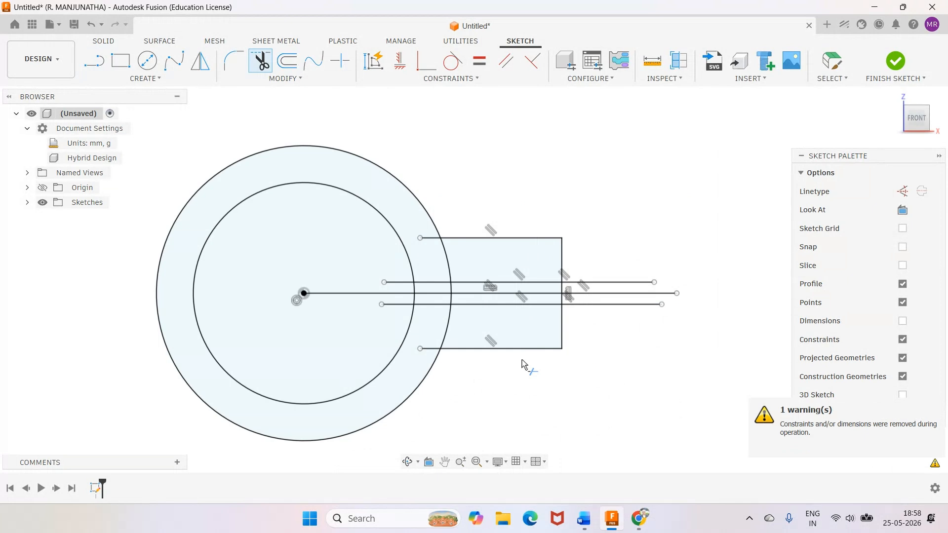
{"action": "left_click", "coordinate": [430, 239]}
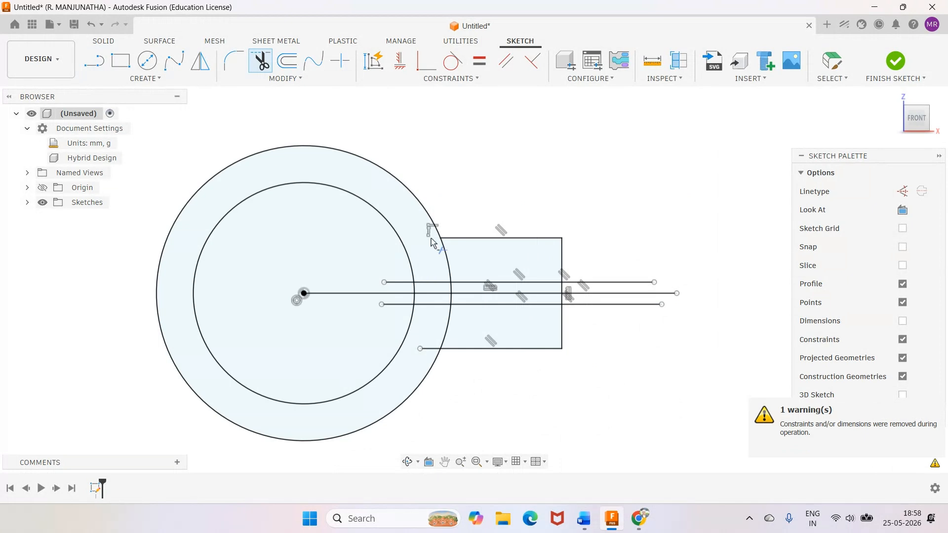
{"action": "left_click", "coordinate": [427, 349]}
Check the drawing in Word, return to Fusion and trim the two slit lines to run from the inner circle to the flange end.
{"action": "key", "text": "alt+Tab"}
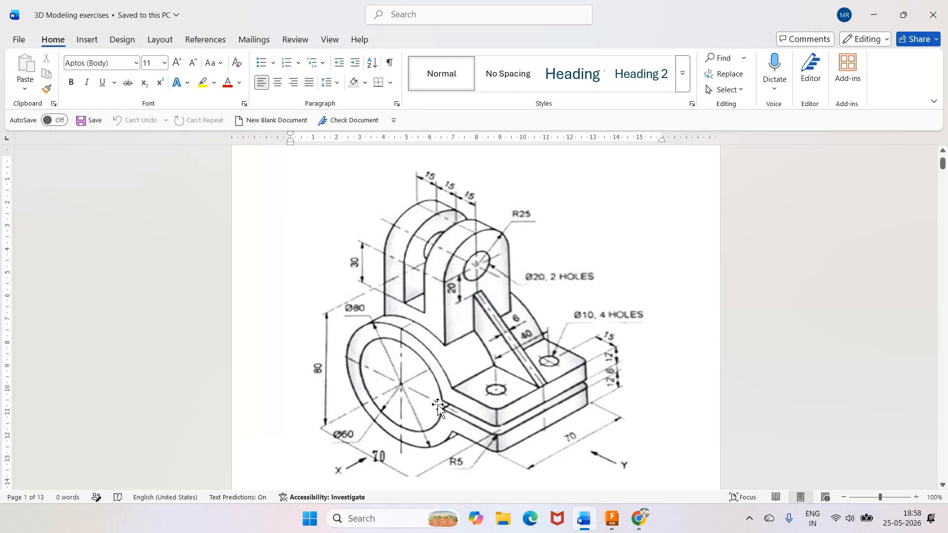
{"action": "left_click", "coordinate": [613, 517]}
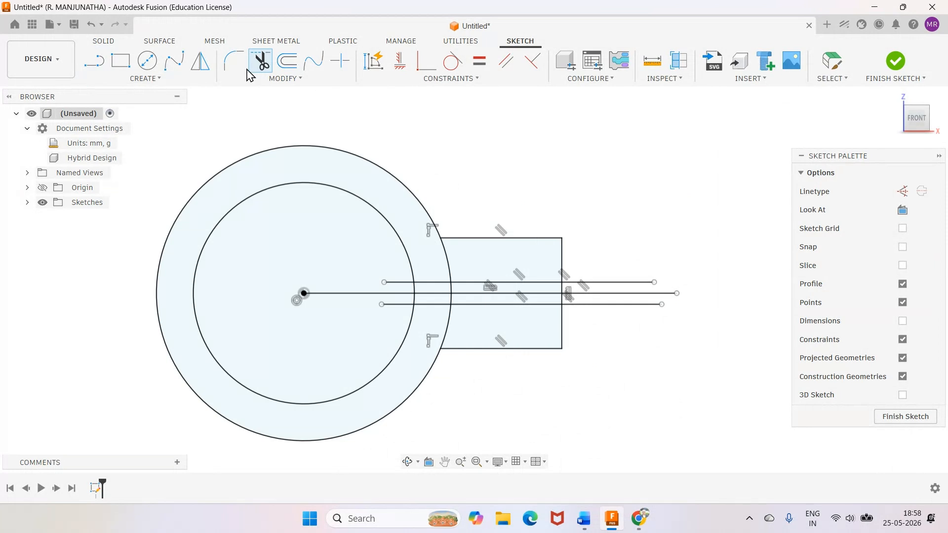
{"action": "left_click", "coordinate": [608, 283]}
{"action": "left_click", "coordinate": [598, 304]}
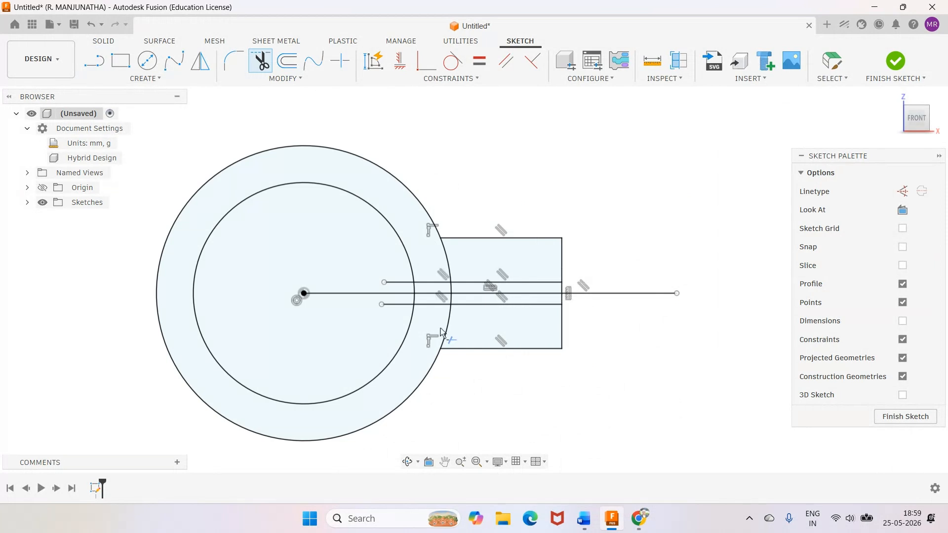
{"action": "left_click", "coordinate": [399, 282]}
{"action": "left_click", "coordinate": [402, 305]}
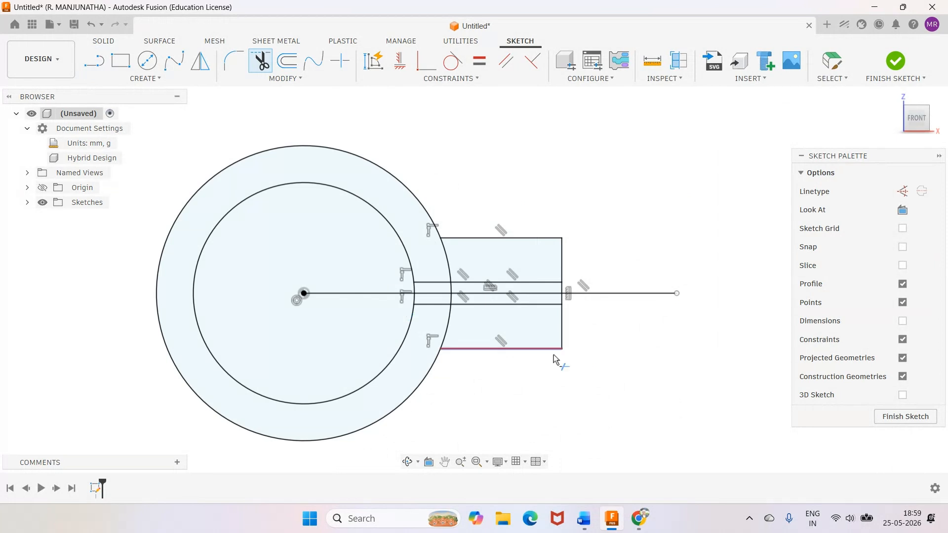
Delete the horizontal centre line and trim the circle arcs and end-edge segment to open the slit and join the flanges to the ring.
{"action": "left_click", "coordinate": [833, 61]}
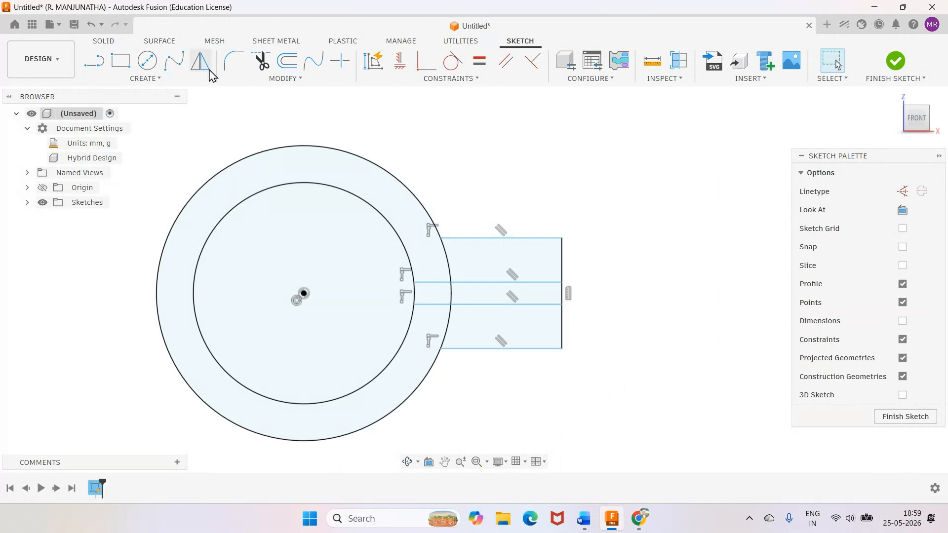
{"action": "left_click", "coordinate": [260, 61]}
{"action": "left_click", "coordinate": [414, 293]}
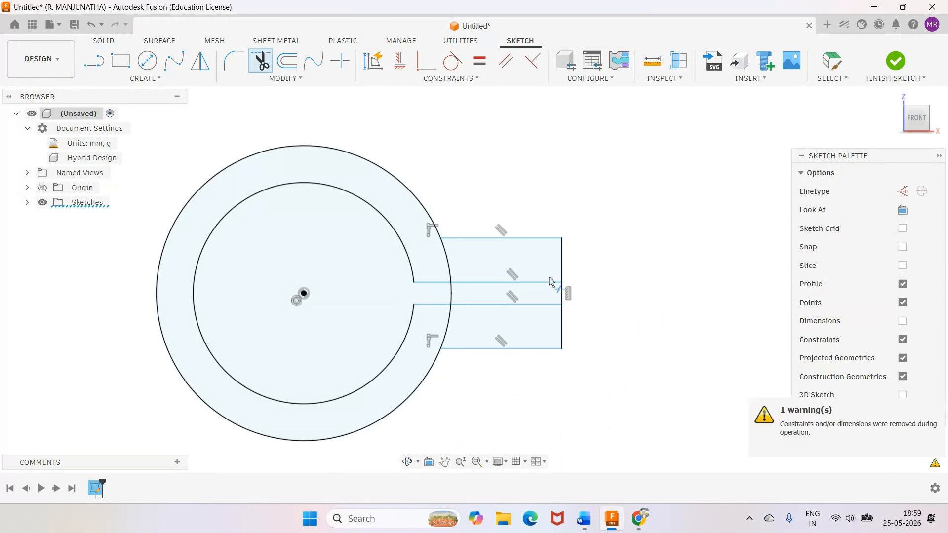
{"action": "left_click", "coordinate": [451, 293]}
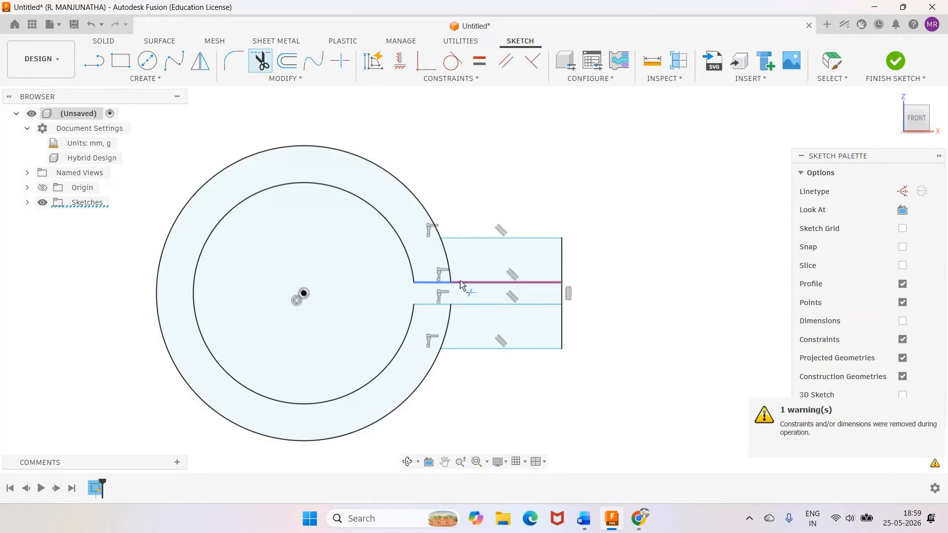
{"action": "left_click", "coordinate": [450, 264]}
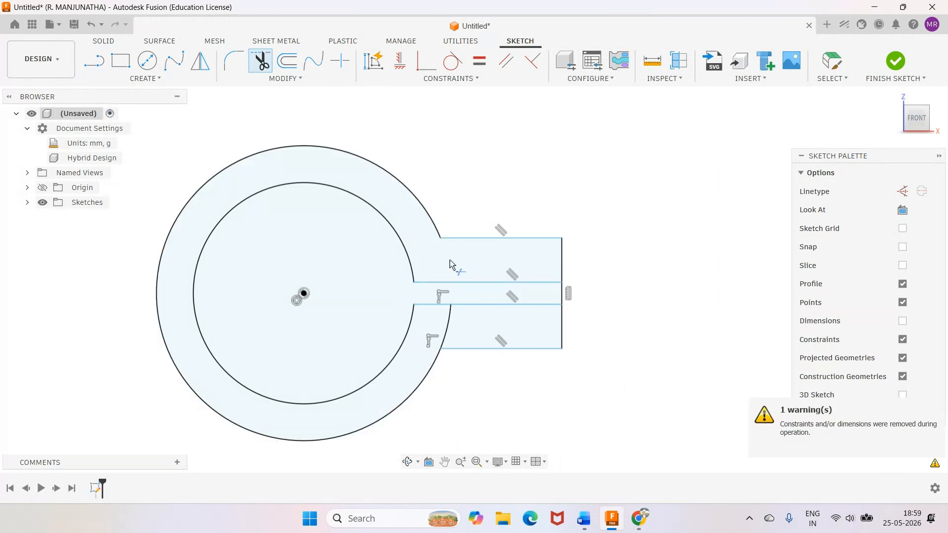
{"action": "left_click", "coordinate": [454, 327]}
{"action": "left_click", "coordinate": [563, 293]}
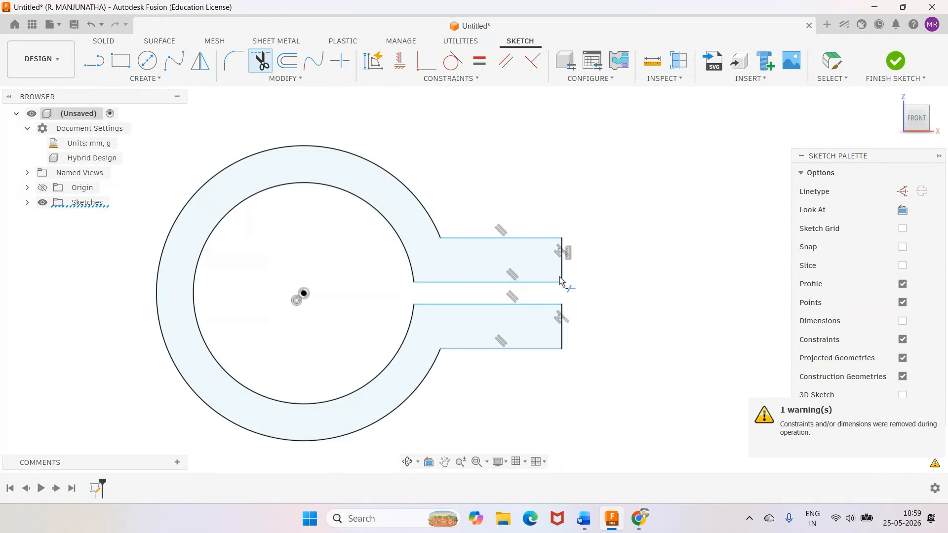
Show the sketch dimensions and move the 60 mm and 80 mm diameter labels above the ring, clear of the flanges.
{"action": "left_click", "coordinate": [903, 321]}
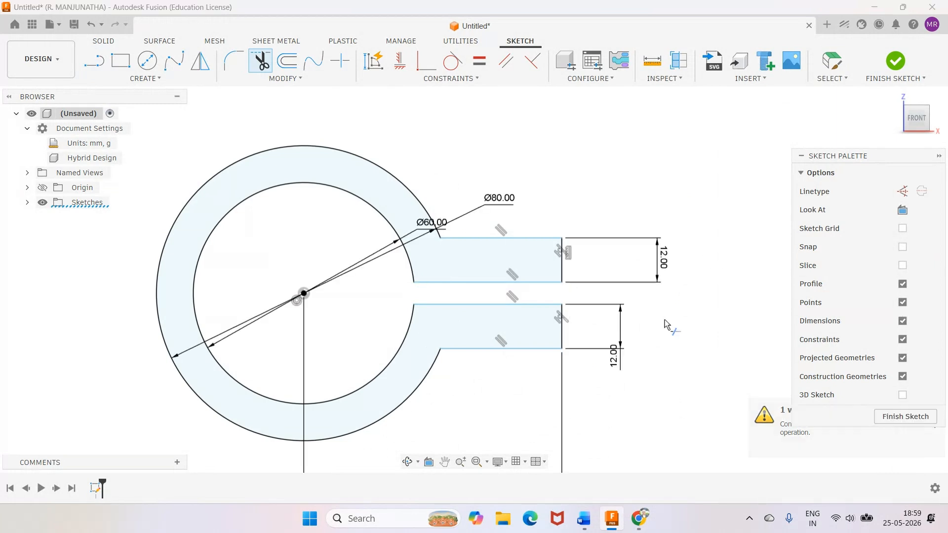
{"action": "left_click", "coordinate": [834, 61]}
{"action": "left_click_drag", "start_coordinate": [422, 227], "coordinate": [348, 131]}
{"action": "left_click_drag", "start_coordinate": [478, 197], "coordinate": [436, 163]}
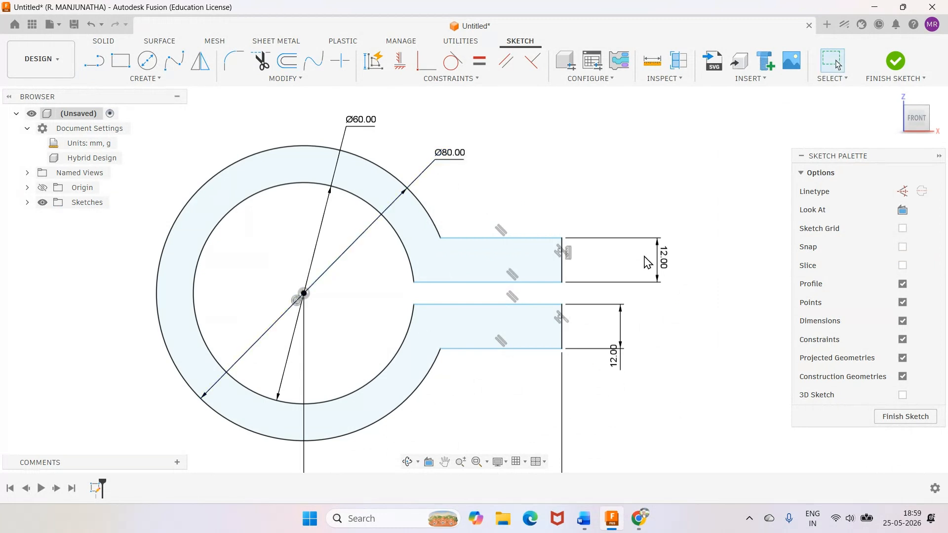
Move the two 12 mm flange dimensions closer to the flange ends and the 70 mm dimension closer beneath the ring.
{"action": "left_click_drag", "start_coordinate": [648, 263], "coordinate": [598, 260]}
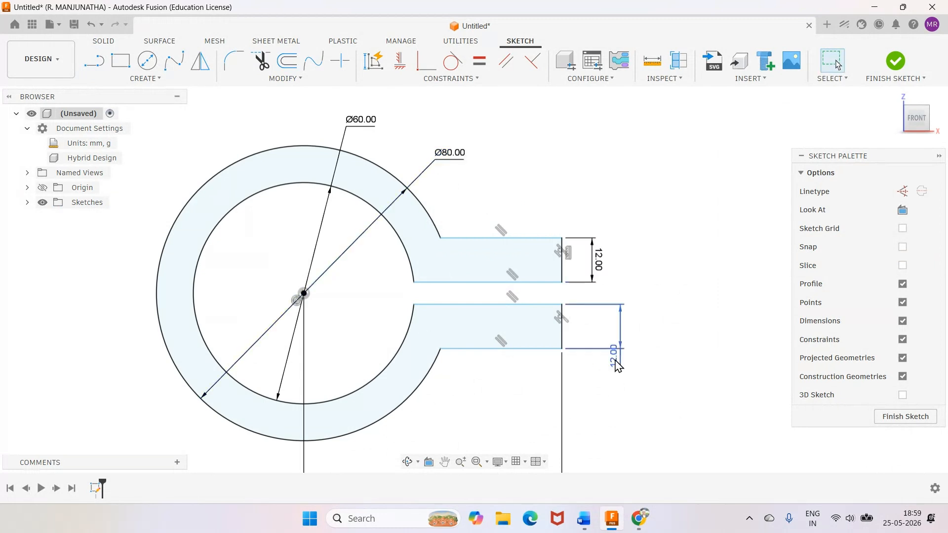
{"action": "left_click_drag", "start_coordinate": [618, 365], "coordinate": [602, 335]}
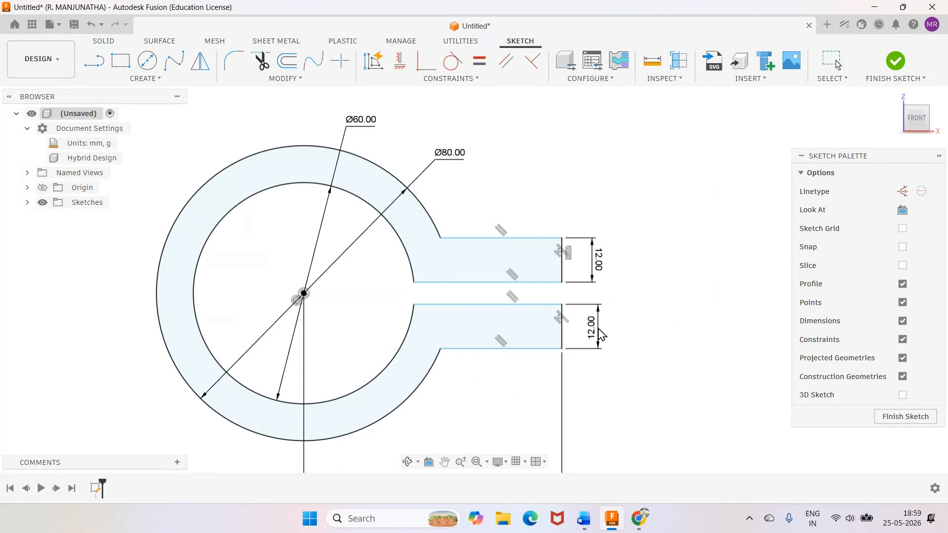
{"action": "scroll", "coordinate": [699, 458], "scroll_direction": "up", "scroll_amount": 2}
{"action": "scroll", "coordinate": [698, 458], "scroll_direction": "down", "scroll_amount": 4}
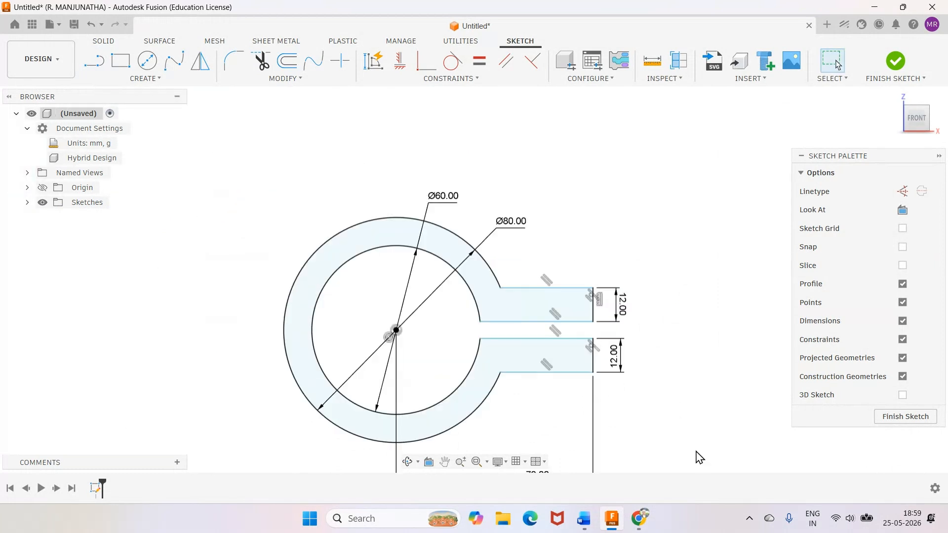
{"action": "scroll", "coordinate": [700, 458], "scroll_direction": "down", "scroll_amount": 4}
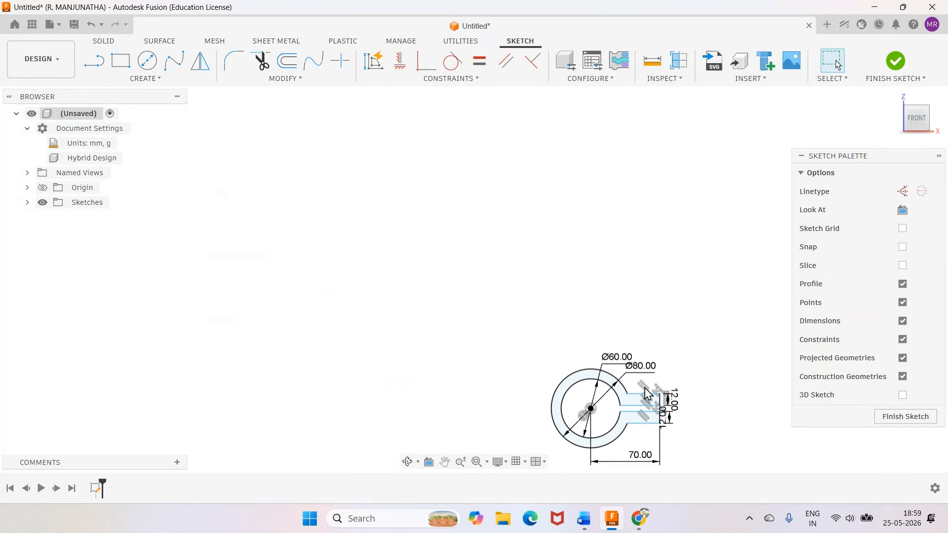
{"action": "left_click", "coordinate": [477, 461]}
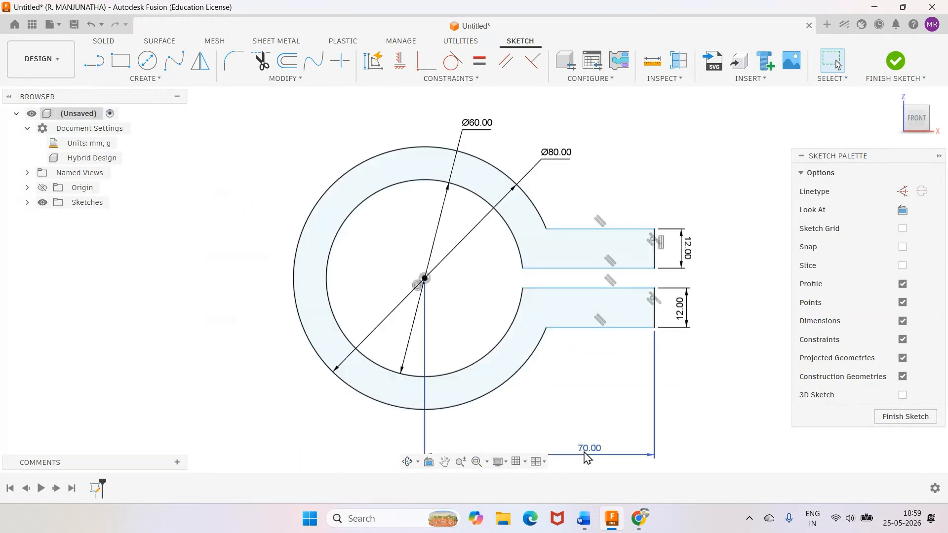
{"action": "mouse_move", "coordinate": [587, 453]}
{"action": "left_mouse_down"}
{"action": "mouse_move", "coordinate": [537, 433]}
{"action": "mouse_move", "coordinate": [501, 436]}
{"action": "left_mouse_up"}
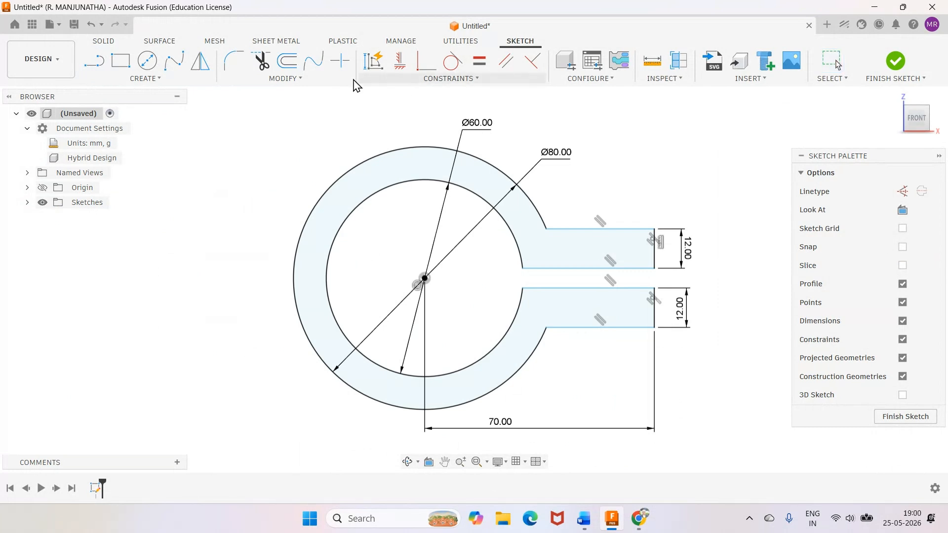
Dimension the gap between the two slit lines beyond the flange ends and hide the sketch constraint symbols.
{"action": "left_click", "coordinate": [639, 272]}
{"action": "left_click", "coordinate": [637, 289]}
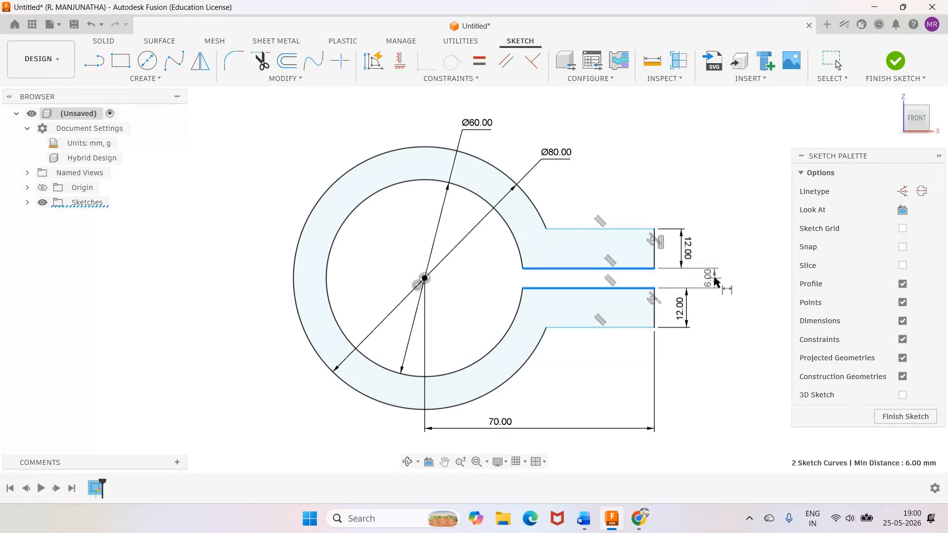
{"action": "left_click", "coordinate": [715, 281]}
{"action": "key", "text": "Return"}
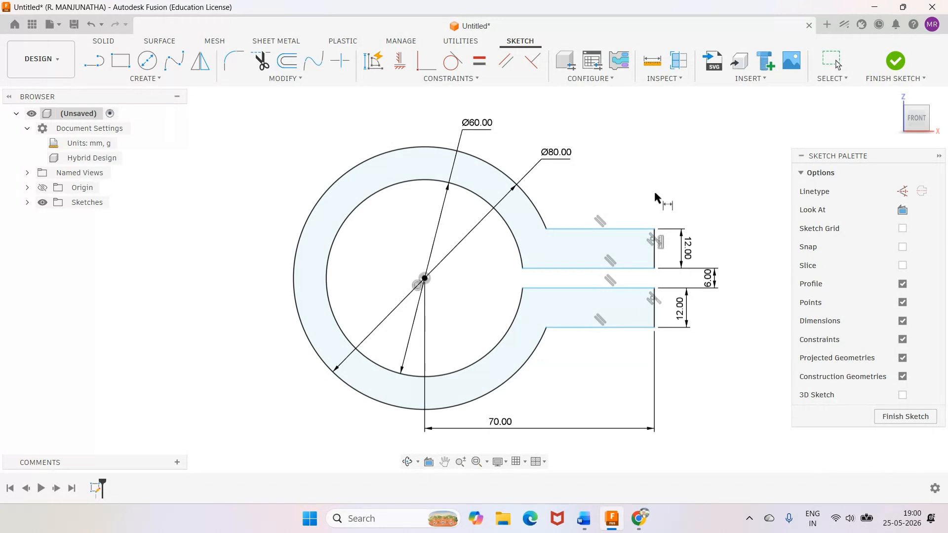
{"action": "key", "text": "Escape"}
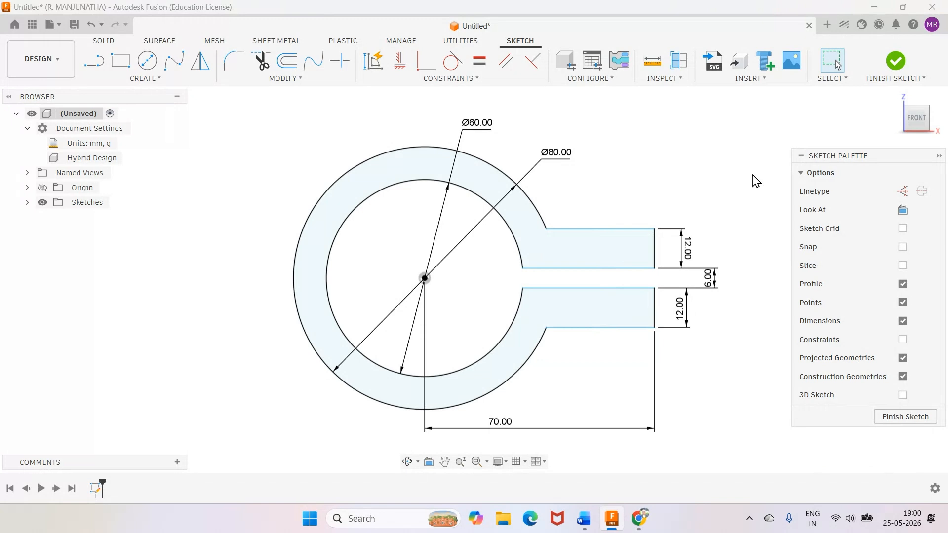
Compare the sketch with the drawing in Word, return to Fusion and finish the sketch in the home view.
{"action": "key", "text": "alt+Tab"}
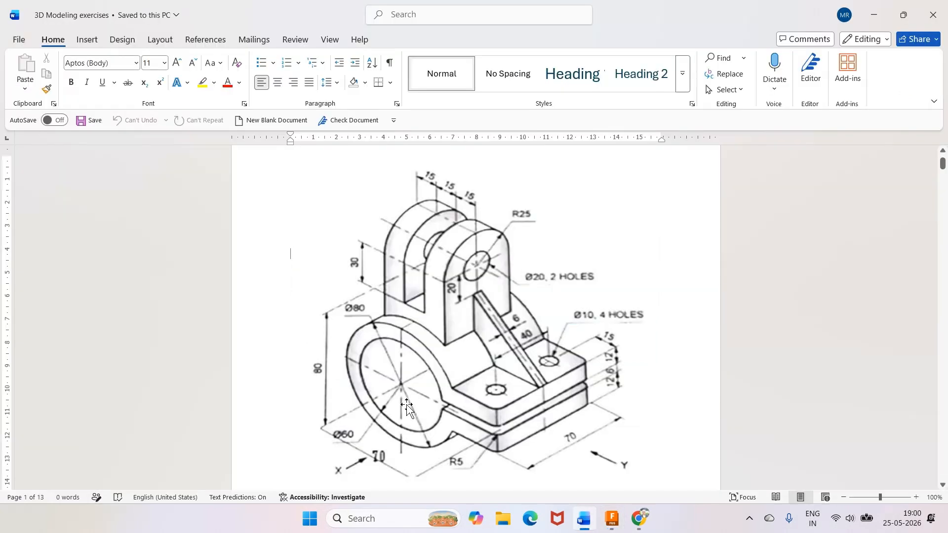
{"action": "key", "text": "alt+Tab"}
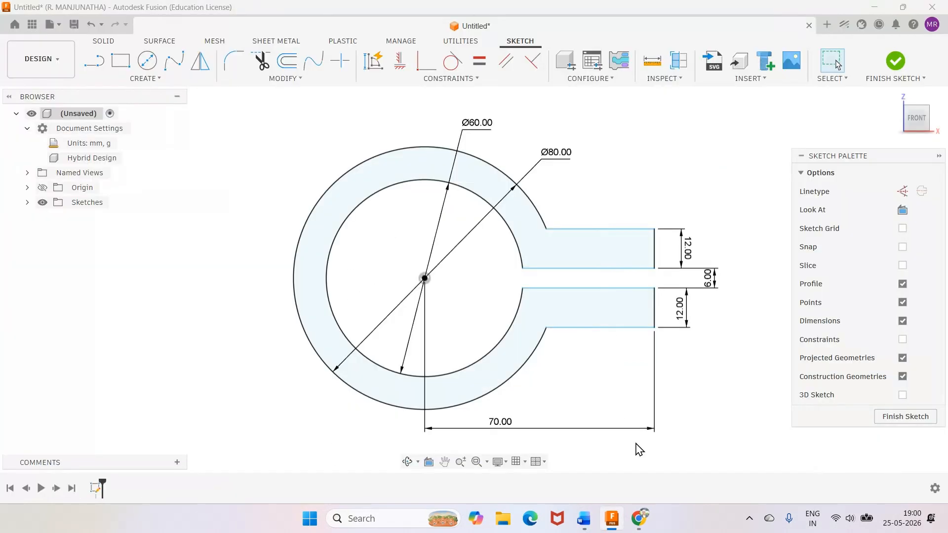
{"action": "left_click", "coordinate": [612, 524]}
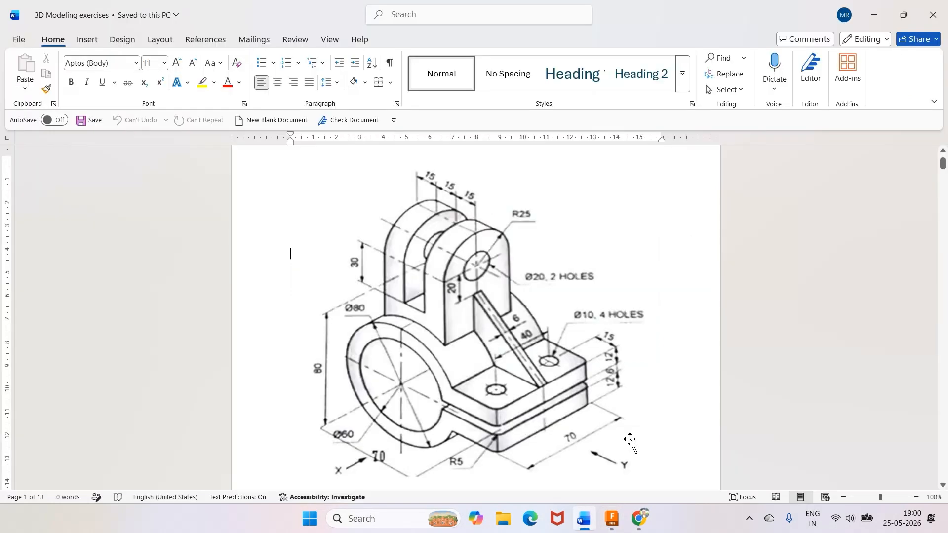
{"action": "left_click", "coordinate": [616, 525]}
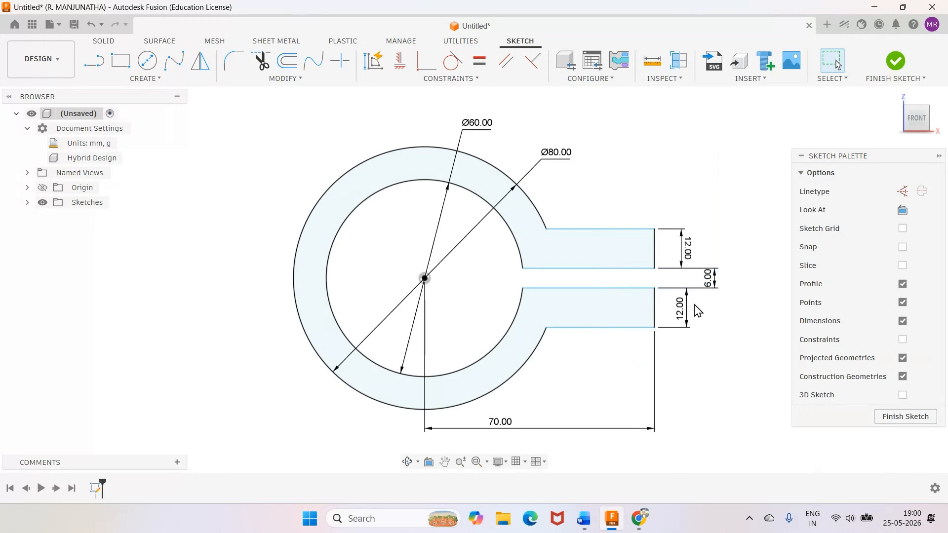
{"action": "left_click", "coordinate": [896, 62]}
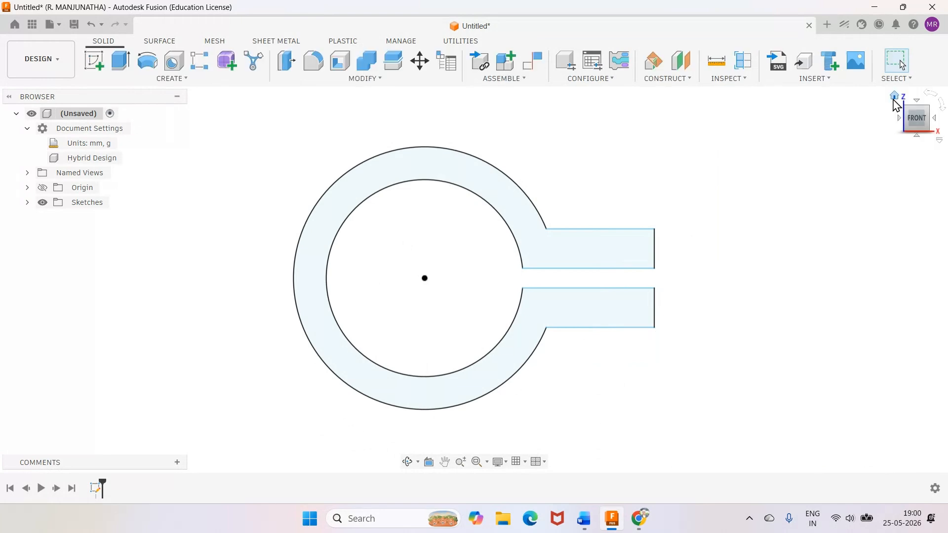
{"action": "left_click", "coordinate": [895, 97]}
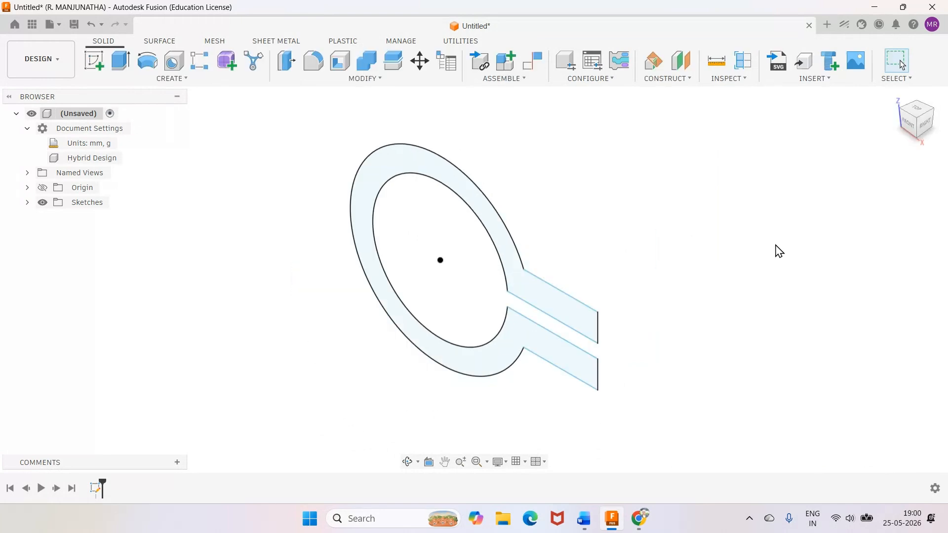
Check the clamp depth in the Word drawing, return to Fusion and extrude the split-ring profile 70 mm as a new body.
{"action": "left_click", "coordinate": [585, 523]}
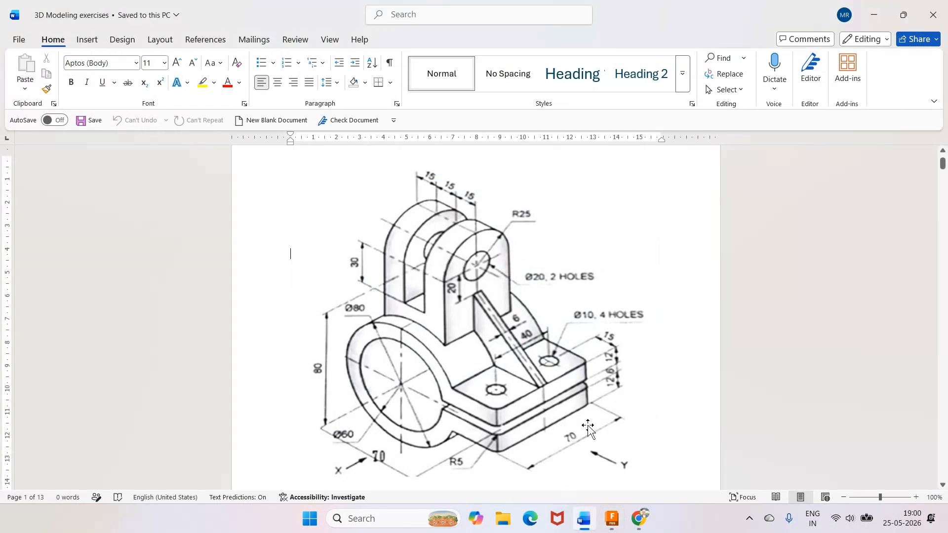
{"action": "key", "text": "alt+Tab"}
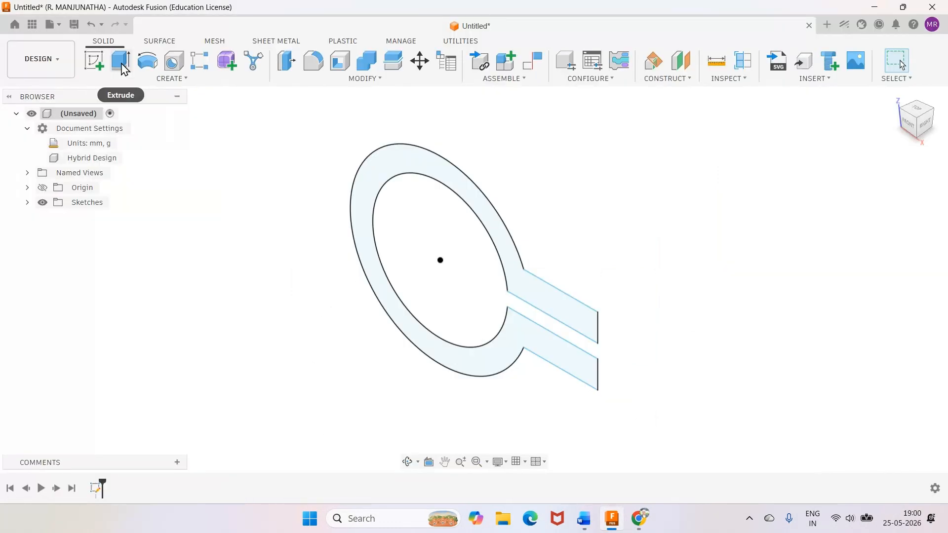
{"action": "left_click", "coordinate": [121, 61]}
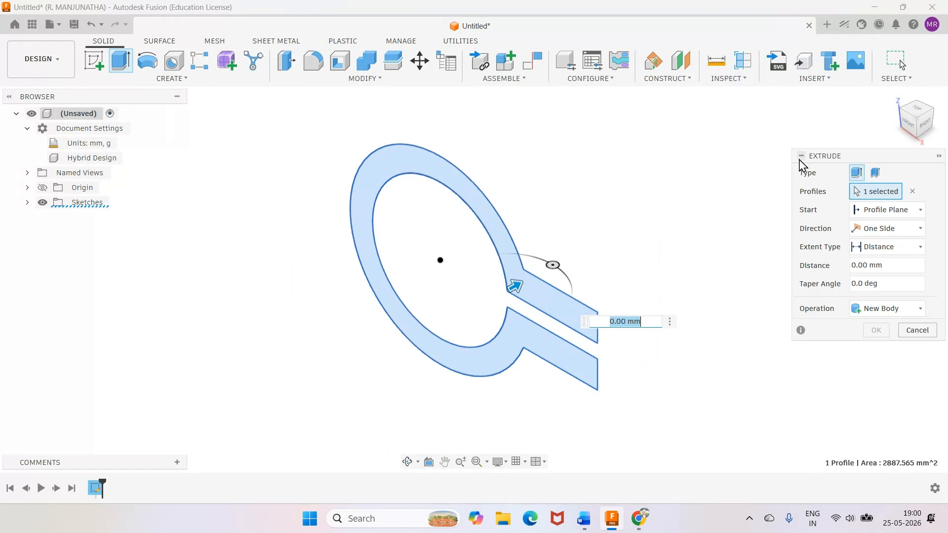
{"action": "type", "text": "70"}
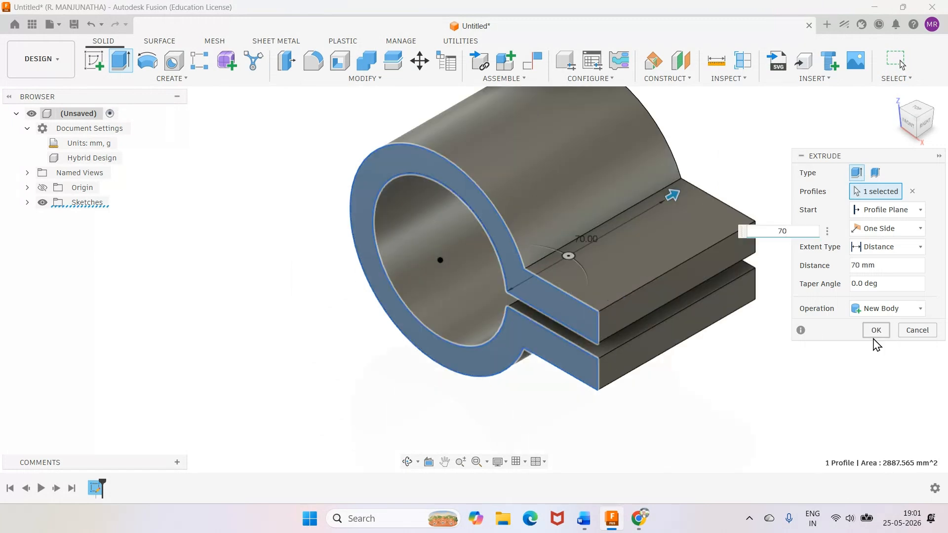
{"action": "left_click", "coordinate": [876, 330]}
{"action": "scroll", "coordinate": [785, 353], "scroll_direction": "down", "scroll_amount": 3}
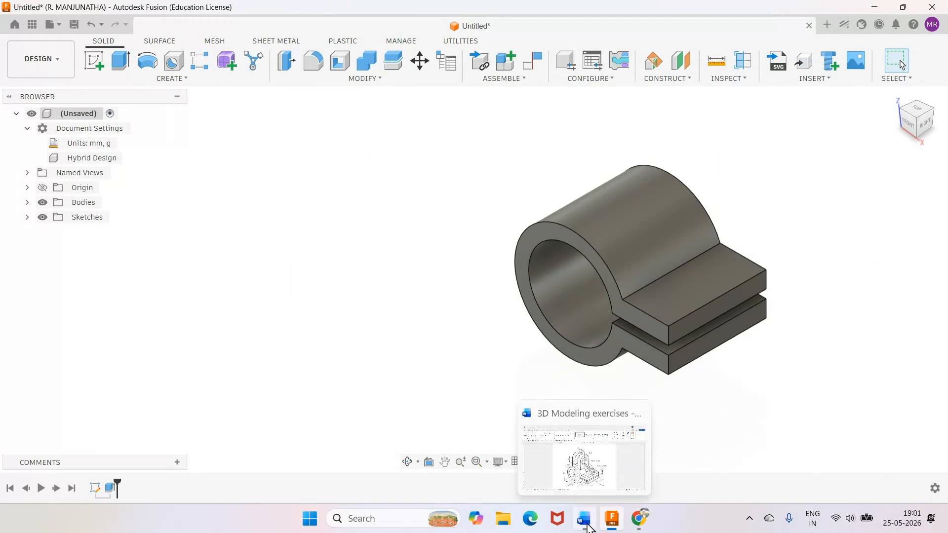
Check the corner radius in the Word drawing, return to Fusion and fillet the four vertical corner edges of the flanges with a 5 mm radius.
{"action": "left_click", "coordinate": [587, 525]}
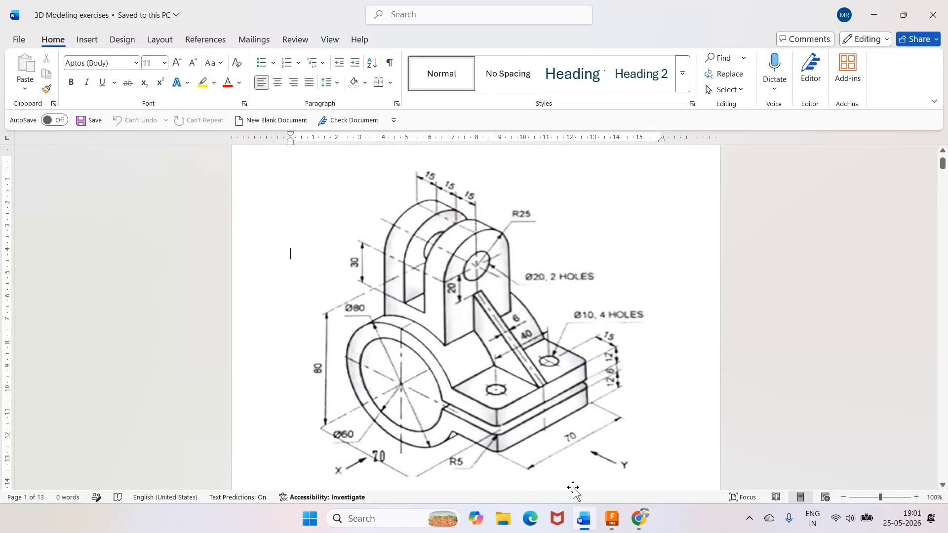
{"action": "left_click", "coordinate": [612, 519]}
{"action": "key", "text": "f"}
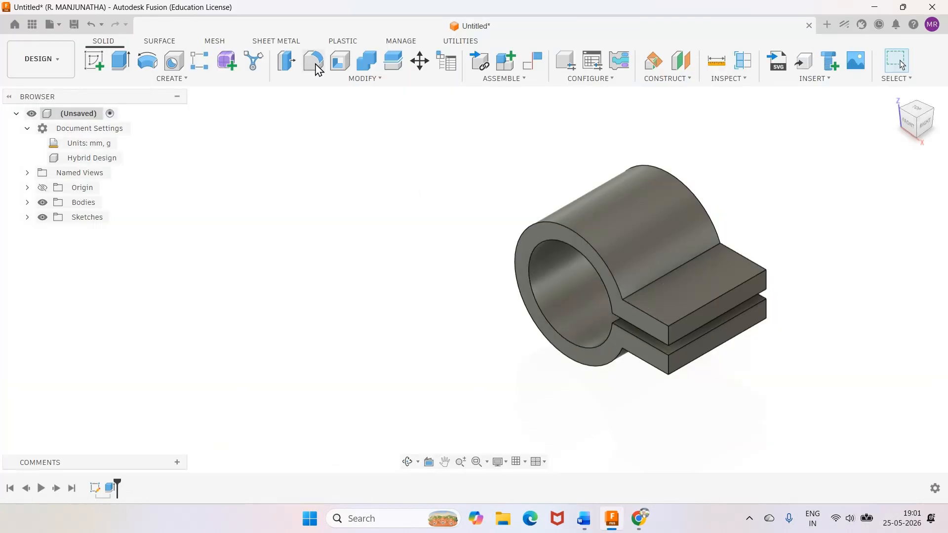
{"action": "left_click_drag", "start_coordinate": [775, 210], "coordinate": [265, 174]}
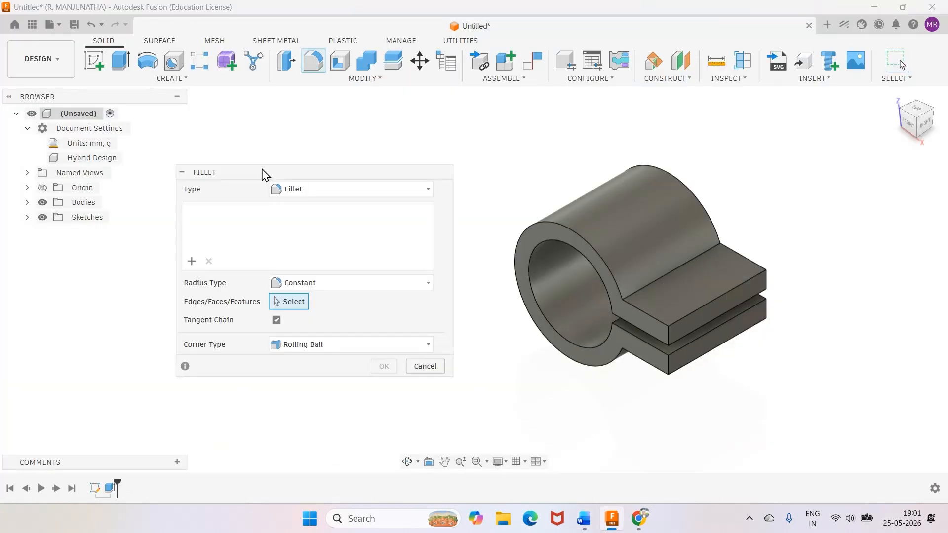
{"action": "left_click", "coordinate": [695, 367]}
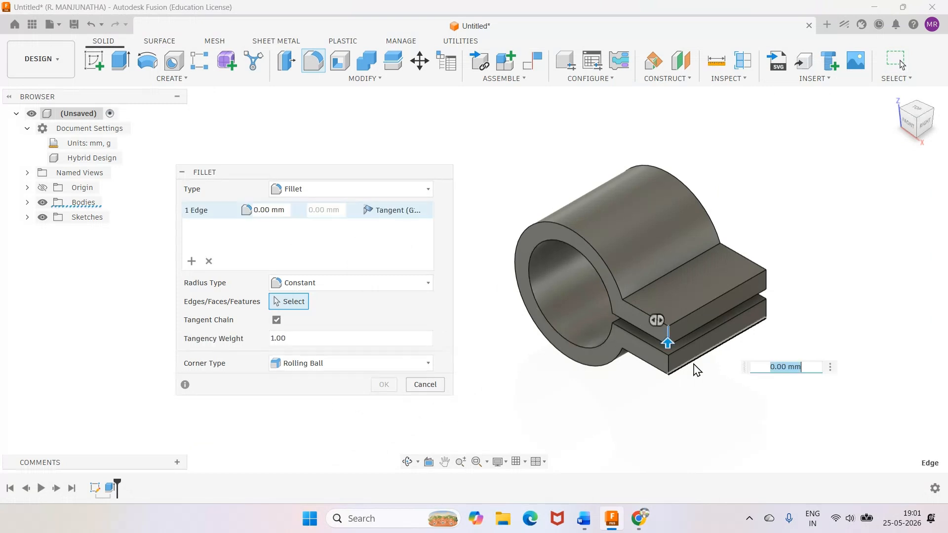
{"action": "left_click", "coordinate": [668, 360]}
{"action": "left_click", "coordinate": [766, 308]}
{"action": "left_click", "coordinate": [766, 282]}
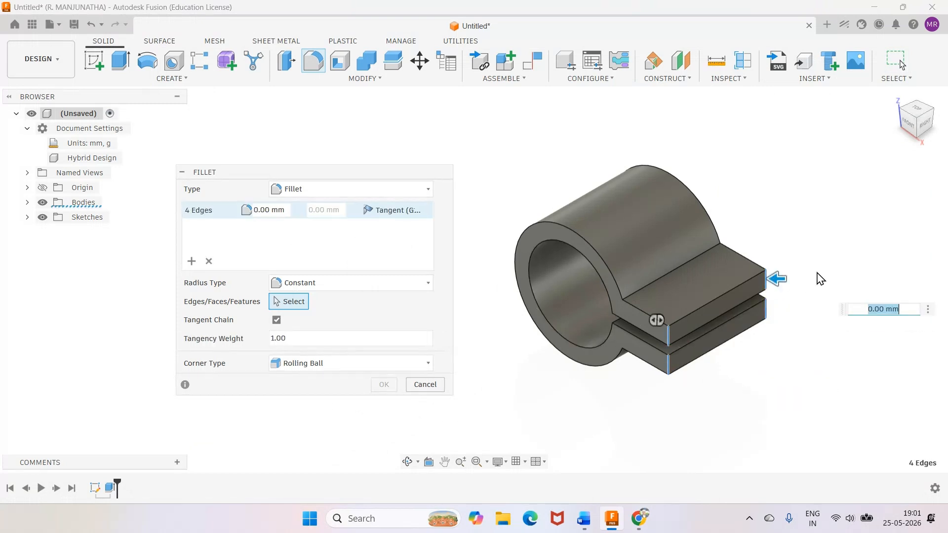
{"action": "type", "text": "5"}
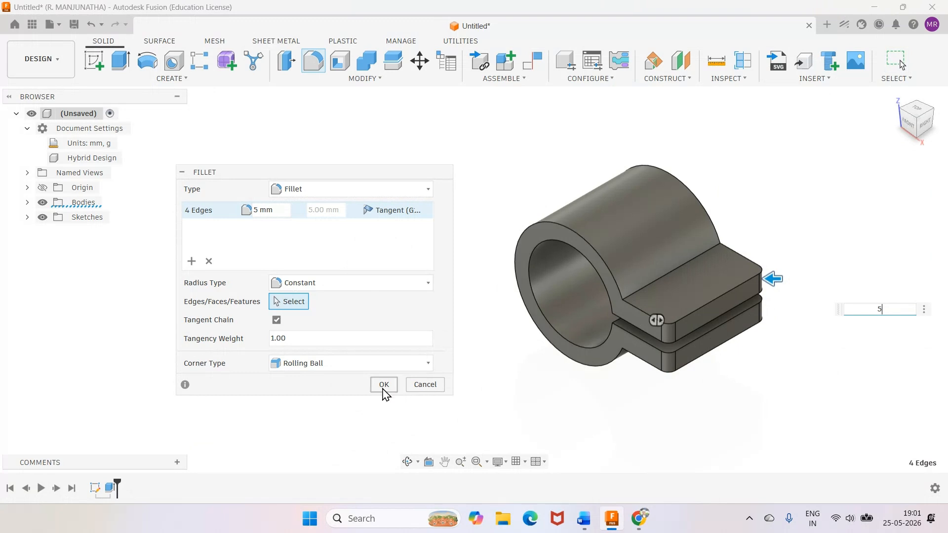
{"action": "left_click", "coordinate": [383, 386]}
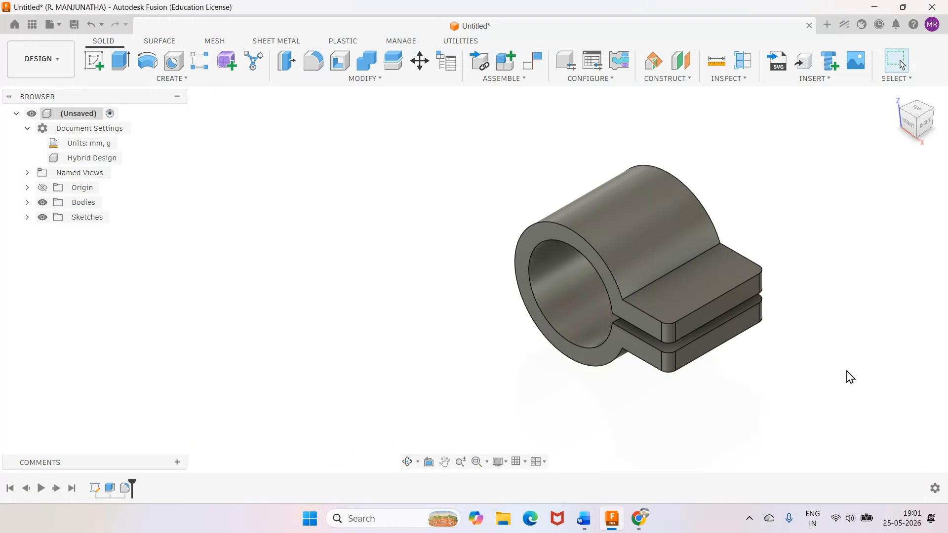
Check the upper lug in the Word drawing, return to Fusion and start a sketch on the ring's front face.
{"action": "mouse_move", "coordinate": [588, 523]}
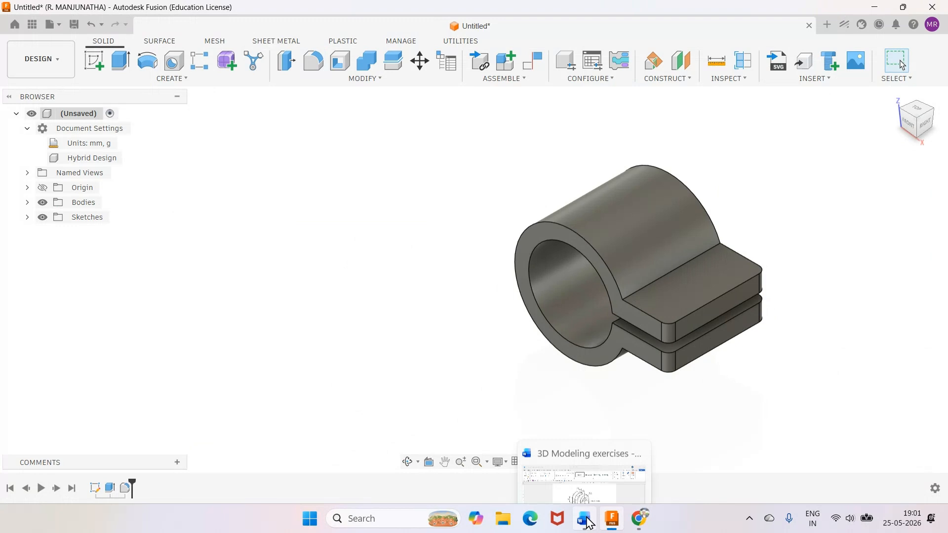
{"action": "left_click", "coordinate": [588, 523]}
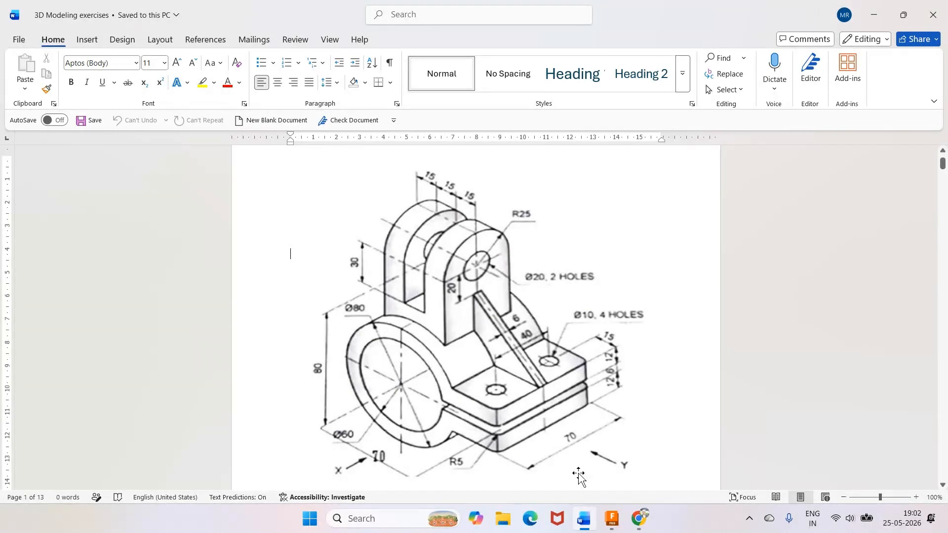
{"action": "left_click", "coordinate": [612, 518]}
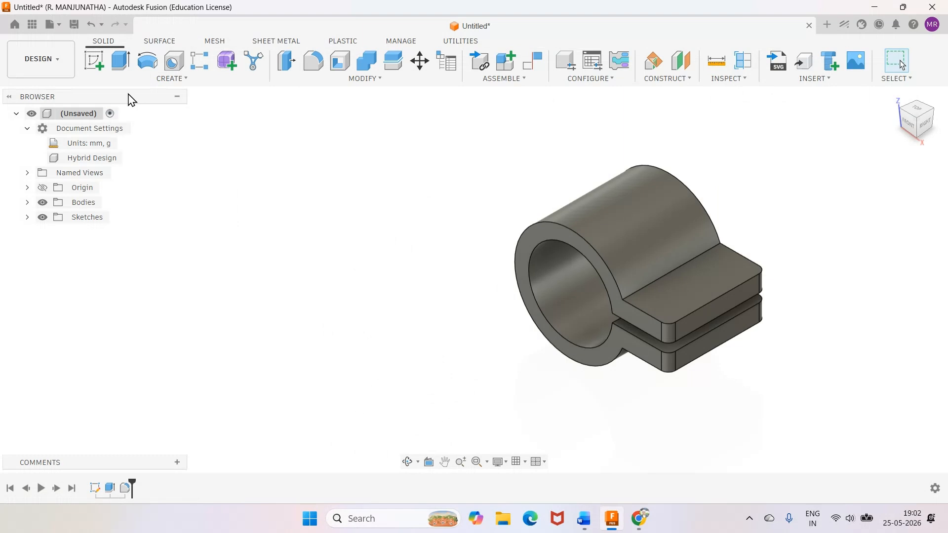
{"action": "left_click", "coordinate": [94, 60]}
{"action": "left_click", "coordinate": [552, 235]}
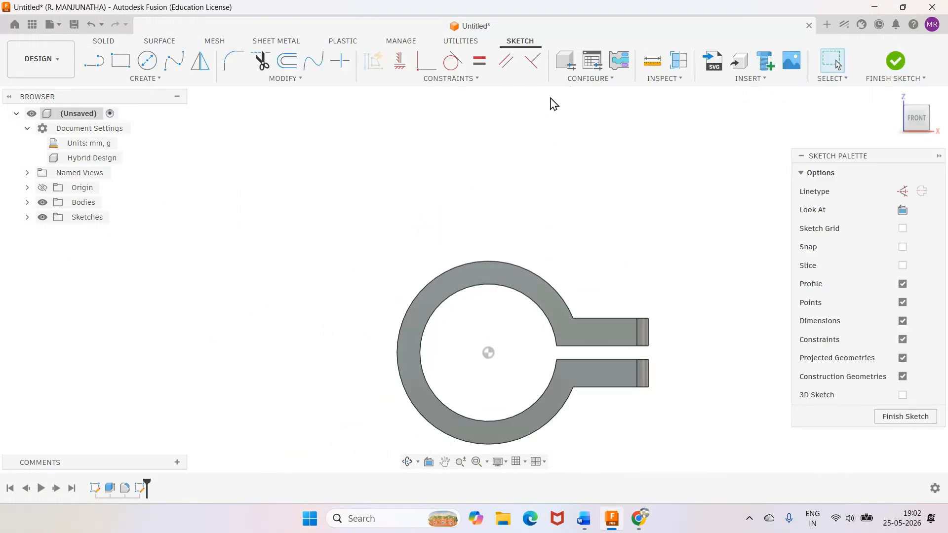
Consult the Word drawing, return to Fusion and draw a vertical line from the ring centre up past the ring's top.
{"action": "left_click", "coordinate": [584, 519]}
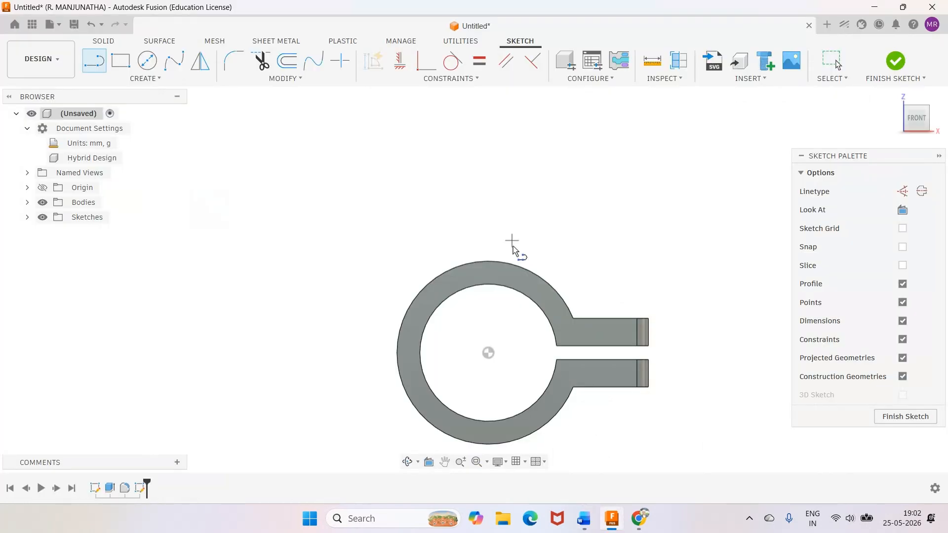
{"action": "left_click", "coordinate": [488, 354]}
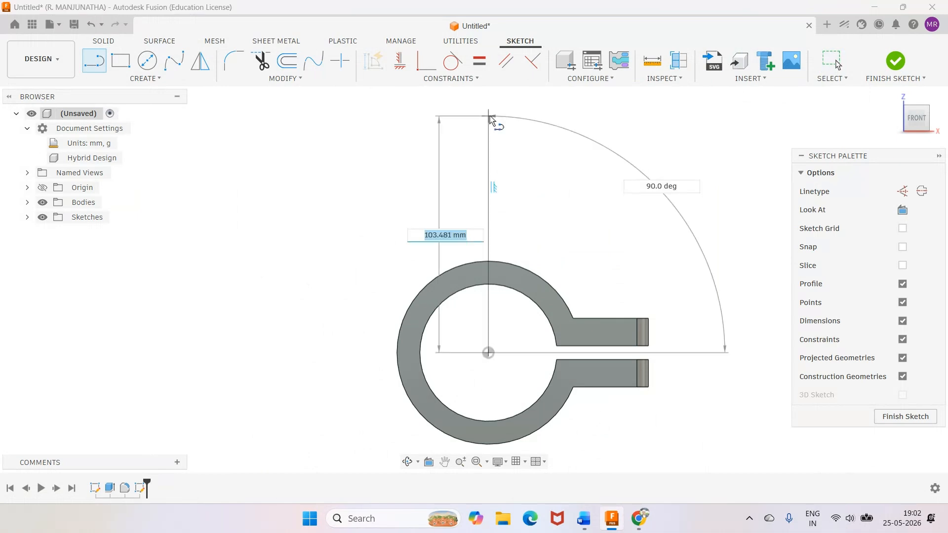
{"action": "left_click", "coordinate": [488, 102]}
{"action": "key", "text": "Escape"}
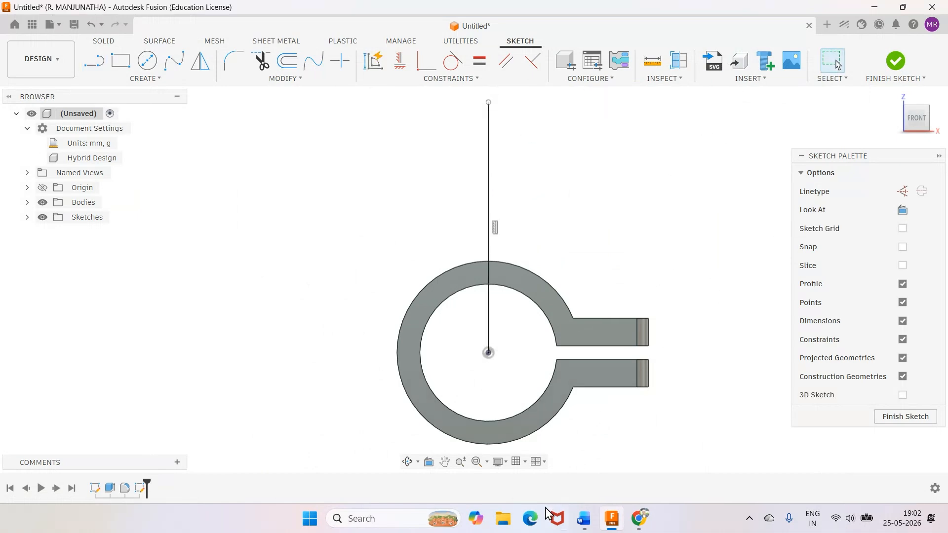
{"action": "mouse_move", "coordinate": [587, 526]}
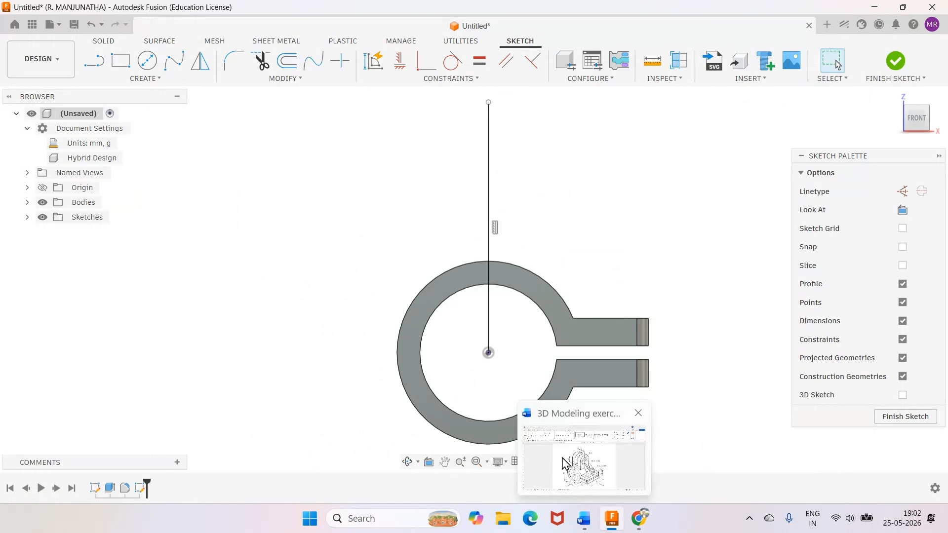
Consult the Word drawing, return to Fusion and draw a horizontal line about 84 mm long across the upper end of the vertical line.
{"action": "left_click", "coordinate": [571, 469]}
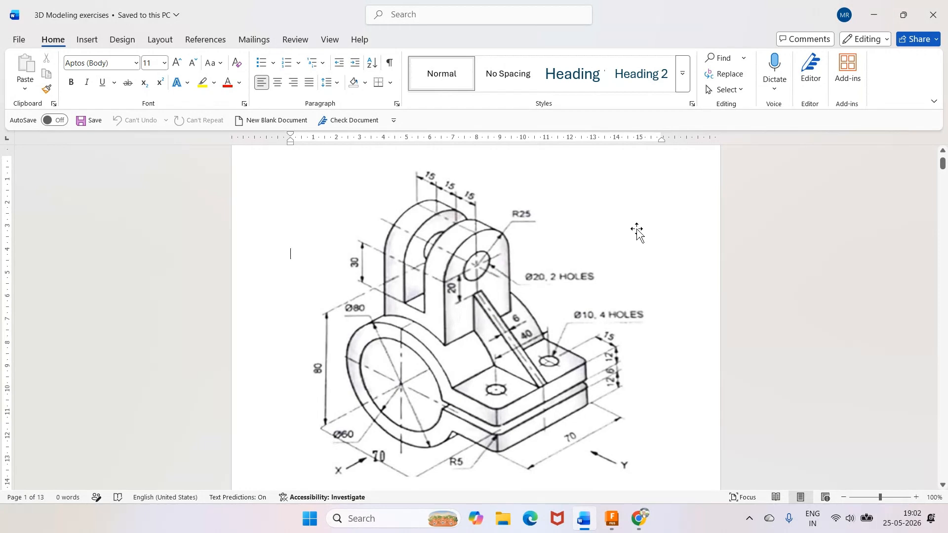
{"action": "left_click", "coordinate": [613, 518]}
{"action": "key", "text": "l"}
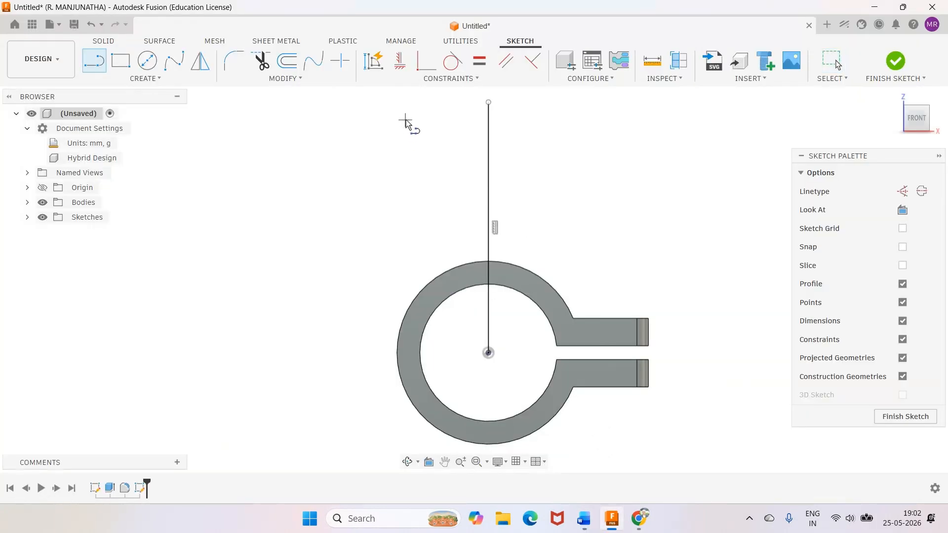
{"action": "left_click", "coordinate": [403, 120]}
{"action": "left_click", "coordinate": [596, 120]}
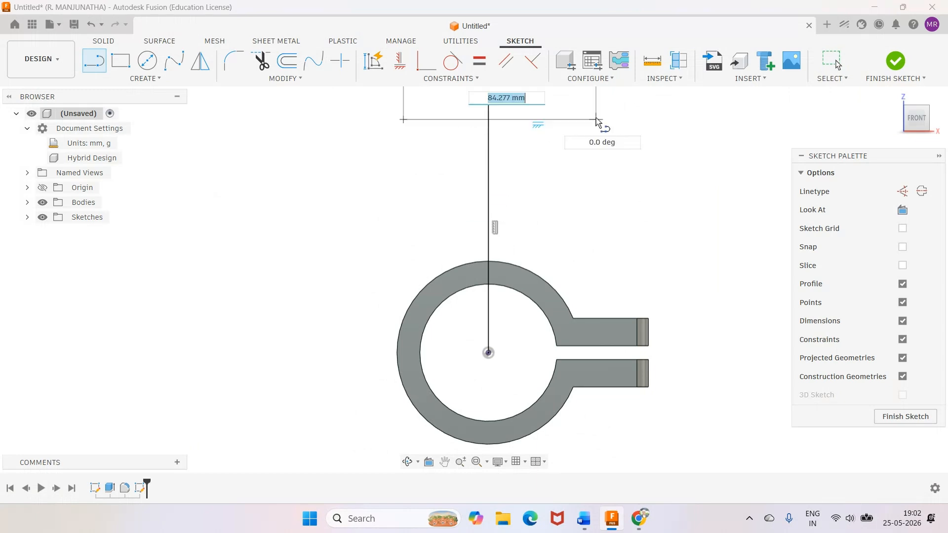
{"action": "key", "text": "Escape"}
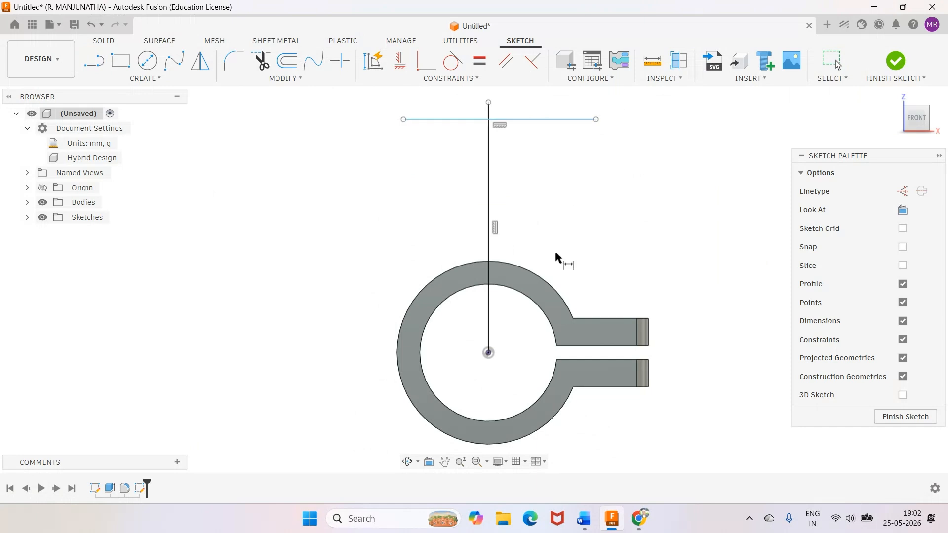
Dimension the horizontal line 105 mm above the ring centre.
{"action": "left_click", "coordinate": [547, 286]}
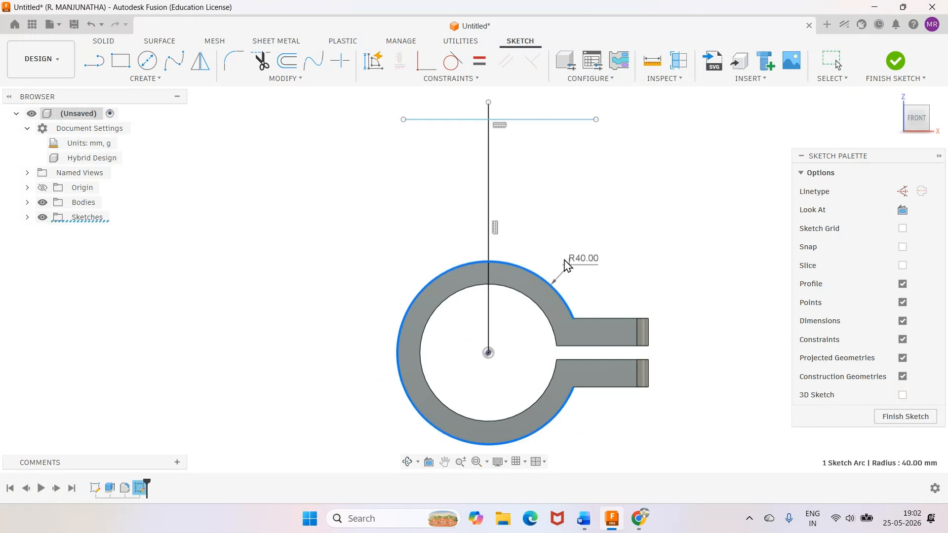
{"action": "key", "text": "Escape"}
{"action": "left_click", "coordinate": [518, 120]}
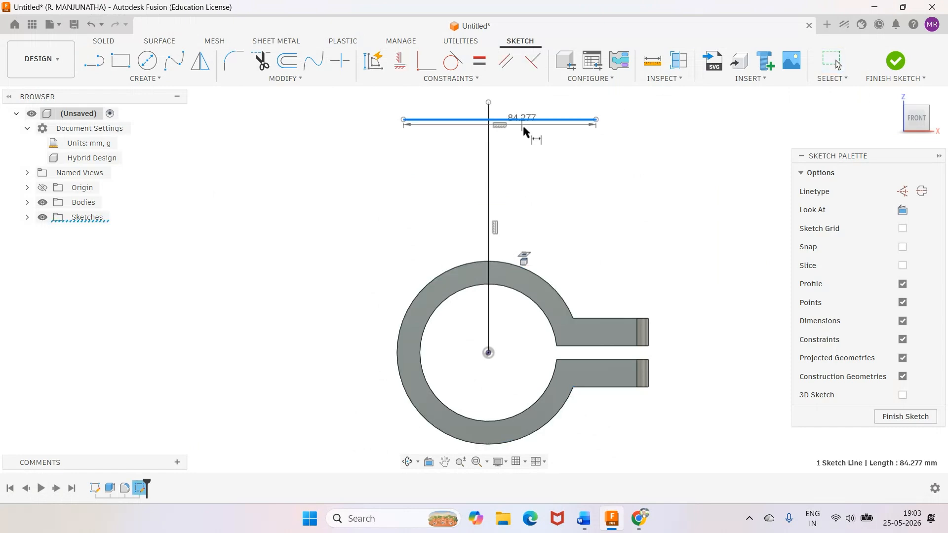
{"action": "left_click", "coordinate": [489, 353]}
{"action": "left_click", "coordinate": [327, 301]}
{"action": "type", "text": "10"}
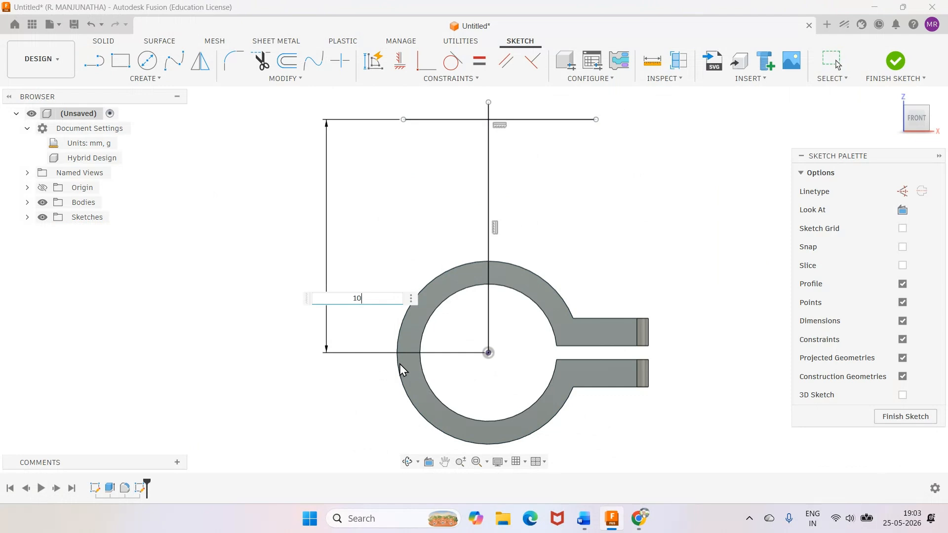
{"action": "type", "text": "5"}
{"action": "key", "text": "Return"}
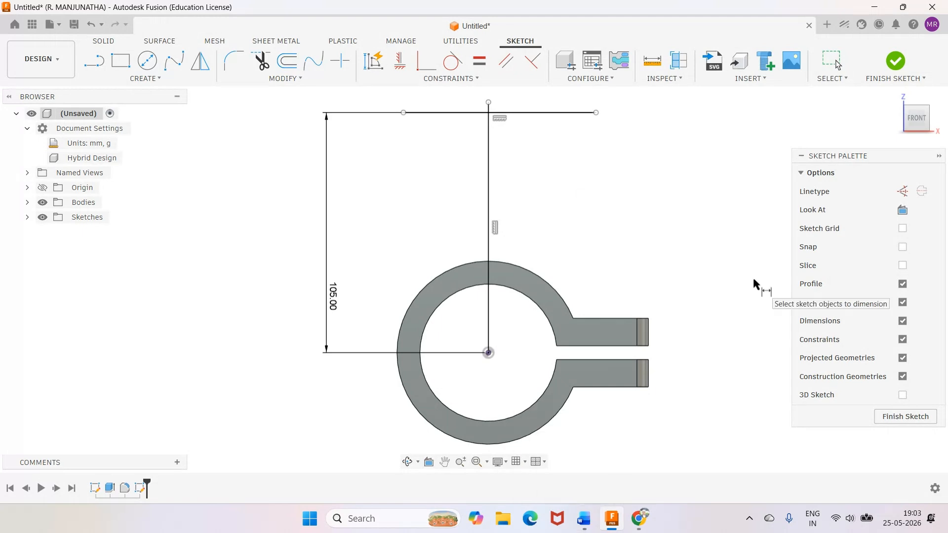
{"action": "key", "text": "Escape"}
Project the clamp body's outline into the sketch as linked geometry and hide the bodies.
{"action": "key", "text": "p"}
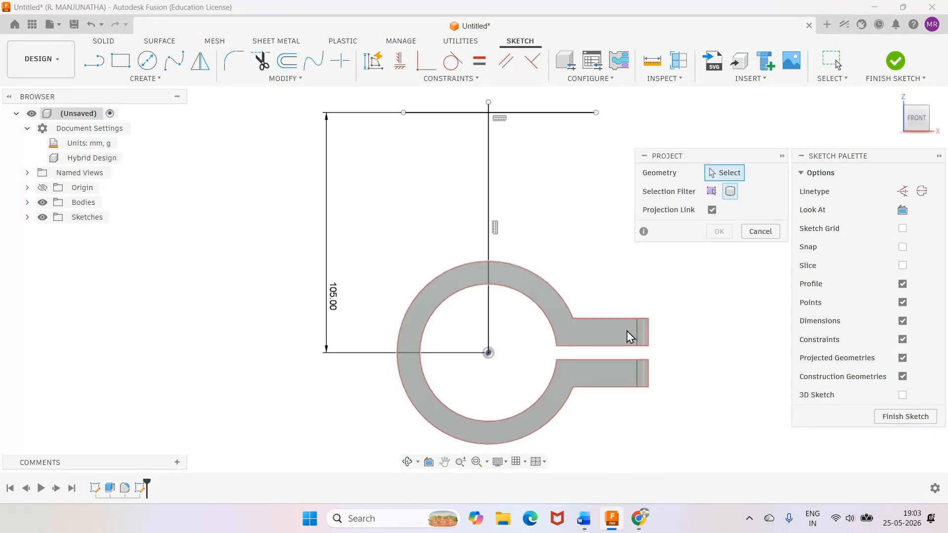
{"action": "left_click", "coordinate": [563, 335]}
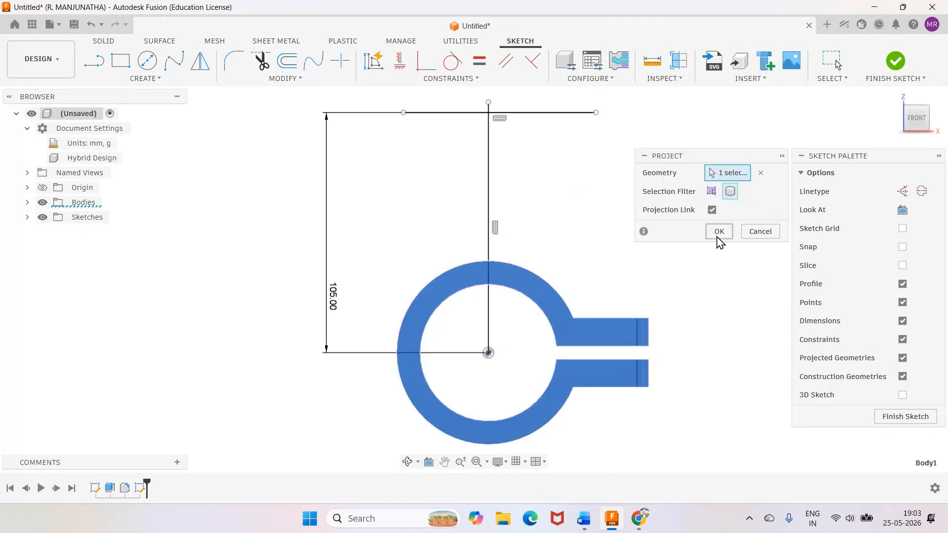
{"action": "left_click", "coordinate": [719, 232]}
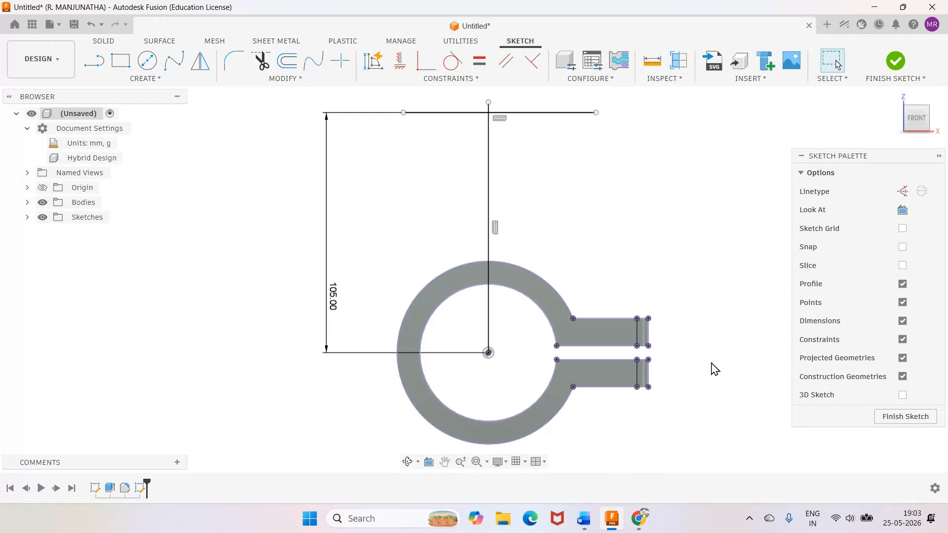
{"action": "left_click", "coordinate": [42, 203]}
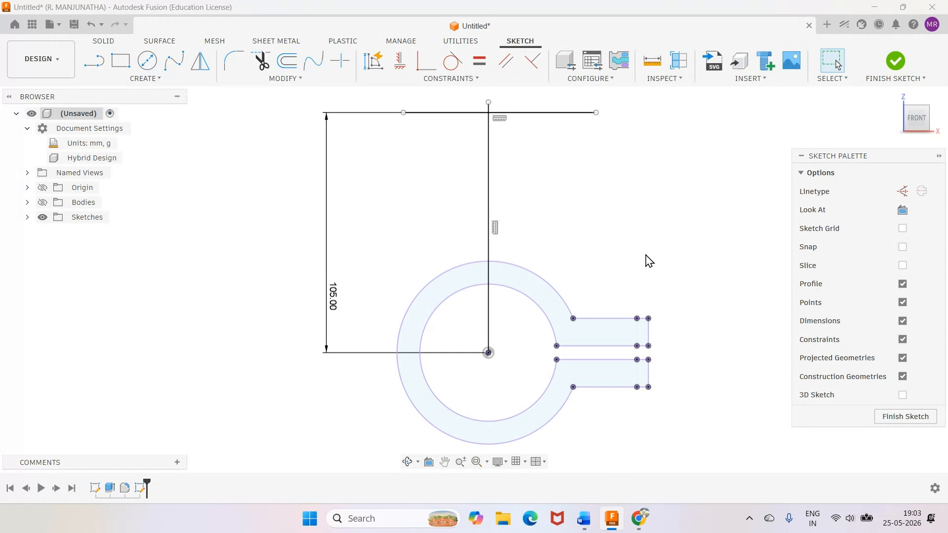
Check the lug in the Word drawing, return to Fusion and draw a line about 81 mm long down to the ring's upper-left outer arc.
{"action": "mouse_move", "coordinate": [585, 523]}
{"action": "left_click", "coordinate": [582, 520]}
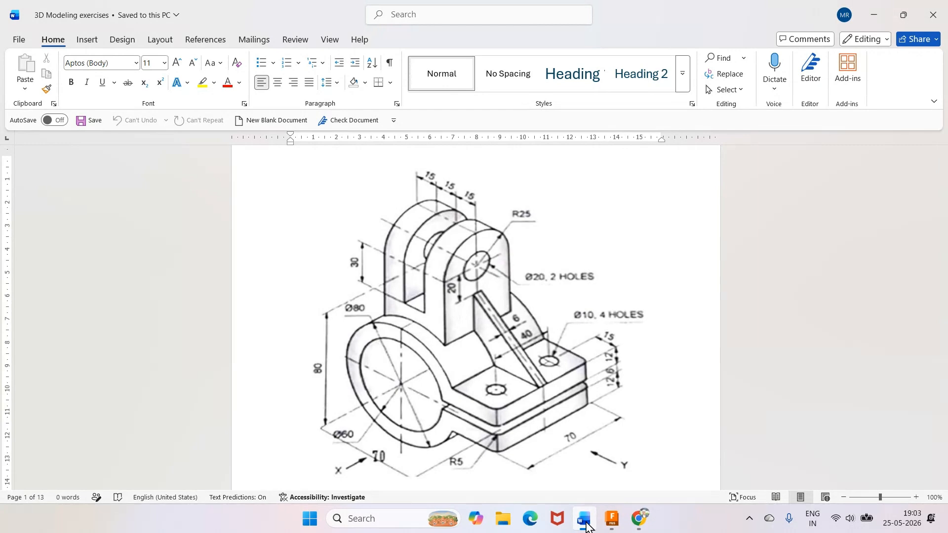
{"action": "left_click", "coordinate": [612, 518]}
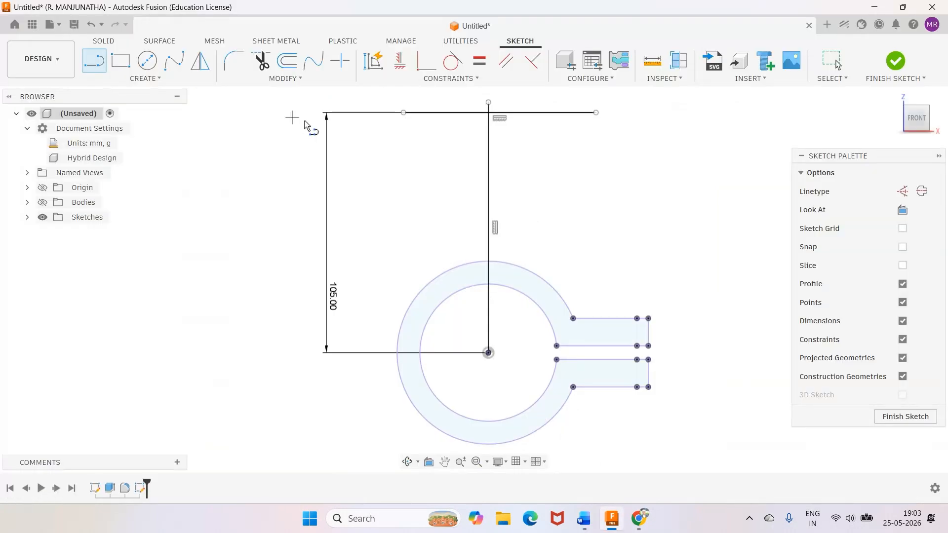
{"action": "left_click", "coordinate": [435, 93]}
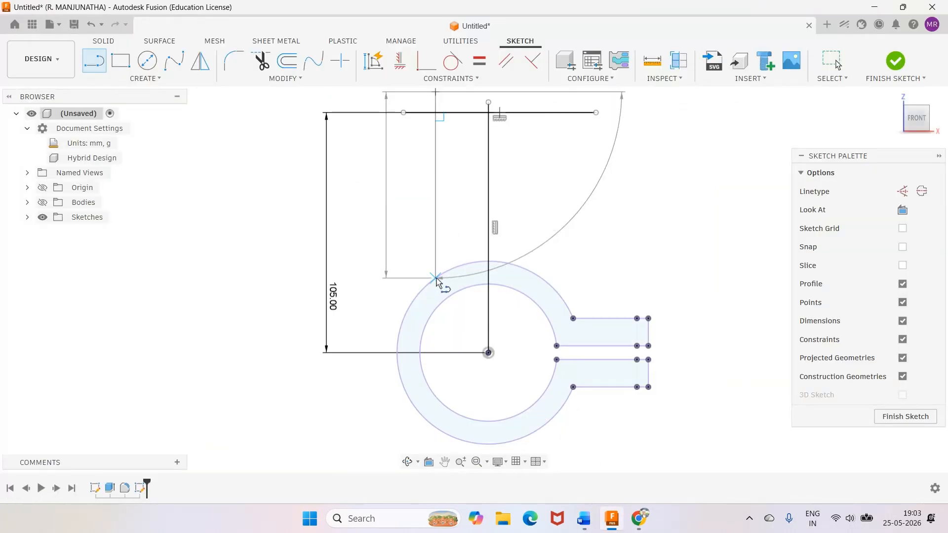
{"action": "left_click", "coordinate": [436, 278]}
{"action": "key", "text": "Escape"}
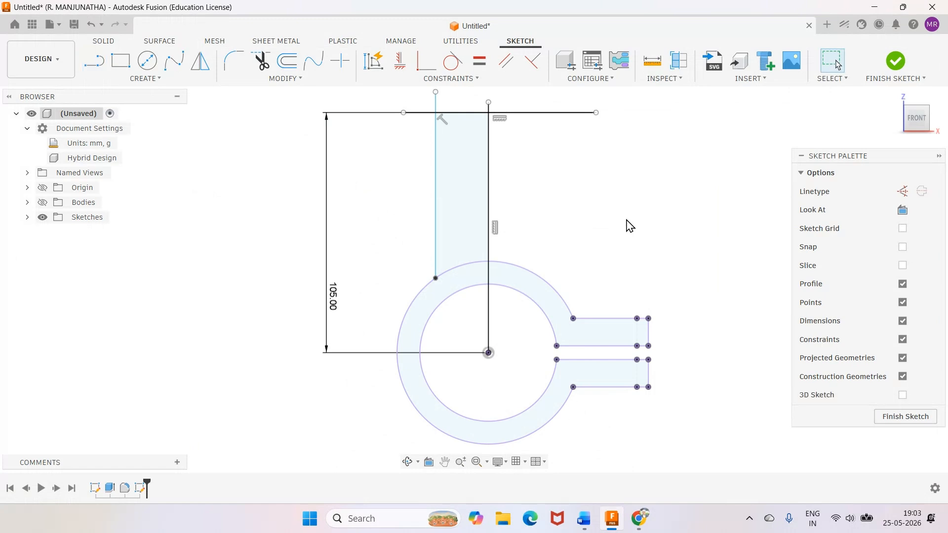
Dimension the lug's left side line 22.5 mm from the vertical centre line.
{"action": "key", "text": "d"}
{"action": "left_click", "coordinate": [435, 184]}
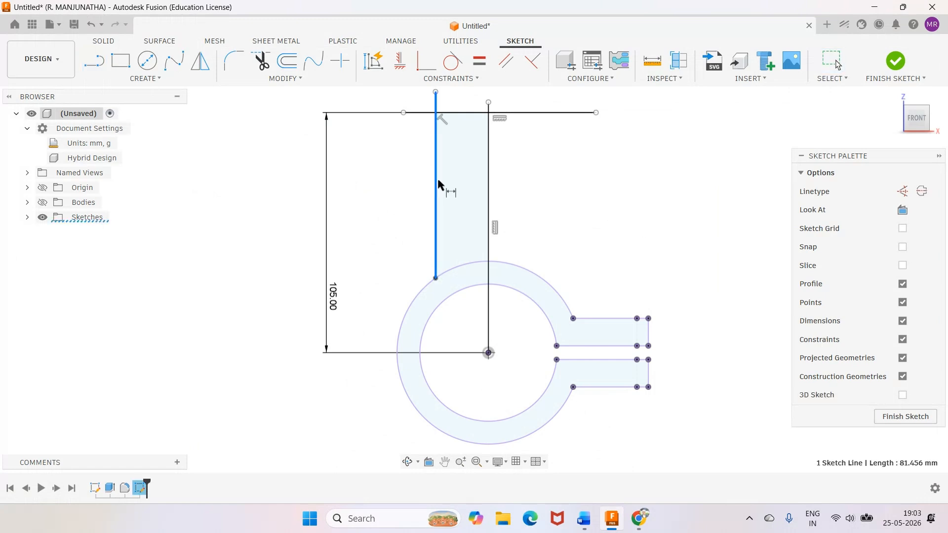
{"action": "left_click", "coordinate": [489, 183]}
{"action": "left_click", "coordinate": [478, 165]}
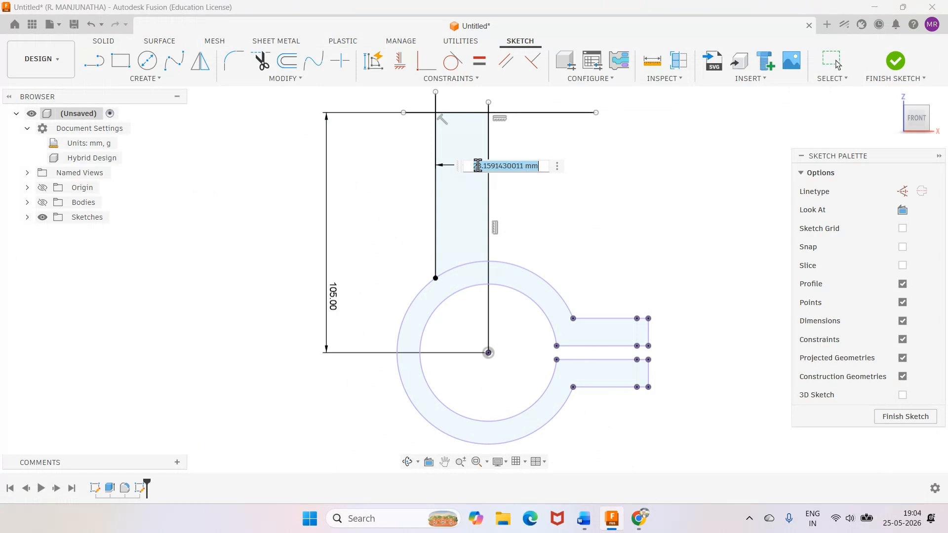
{"action": "type", "text": "22.5"}
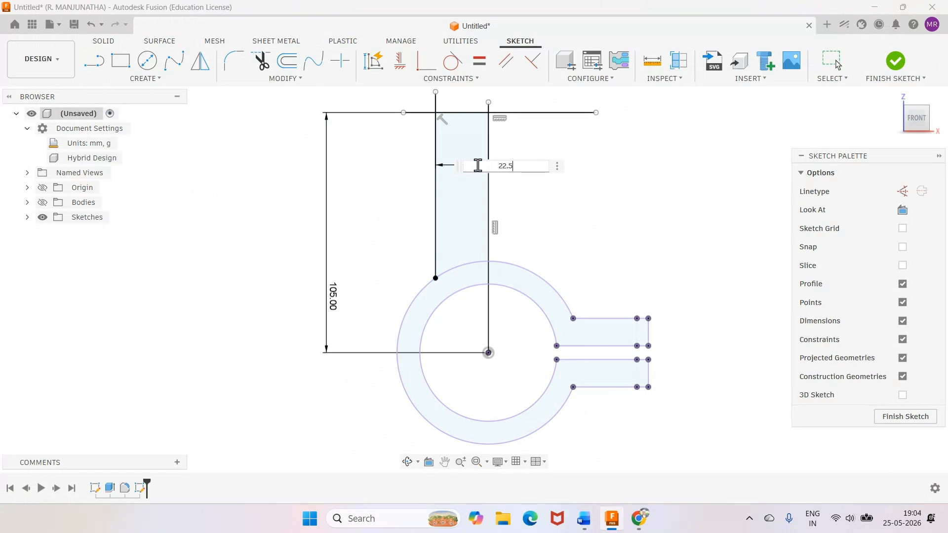
{"action": "key", "text": "Return"}
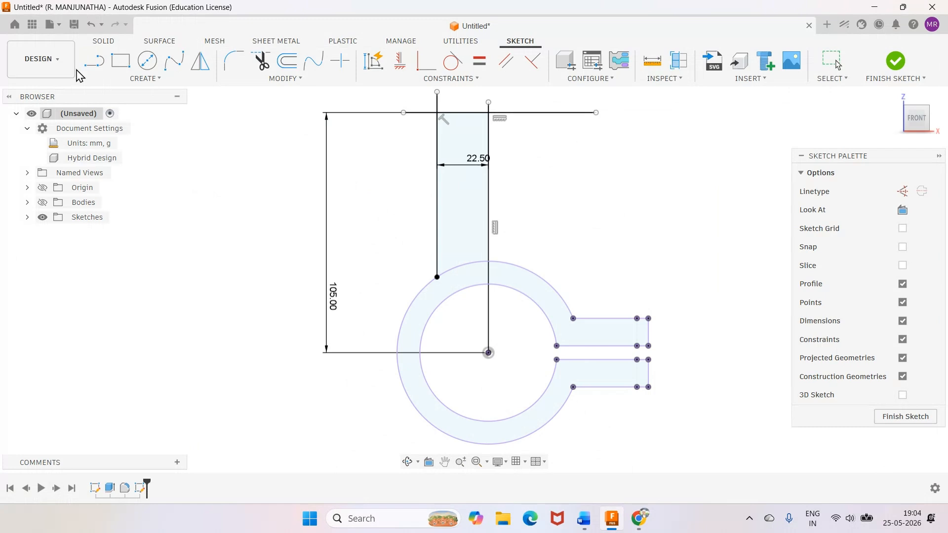
Draw the lug's right side line about 86 mm long, from above the horizontal line down to near the ring's outer arc.
{"action": "left_click", "coordinate": [90, 61]}
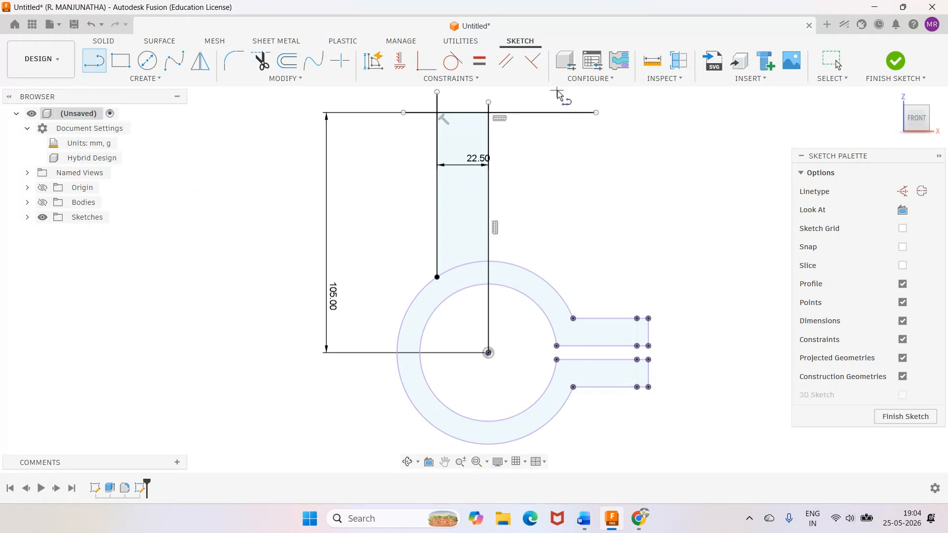
{"action": "left_click", "coordinate": [557, 90]}
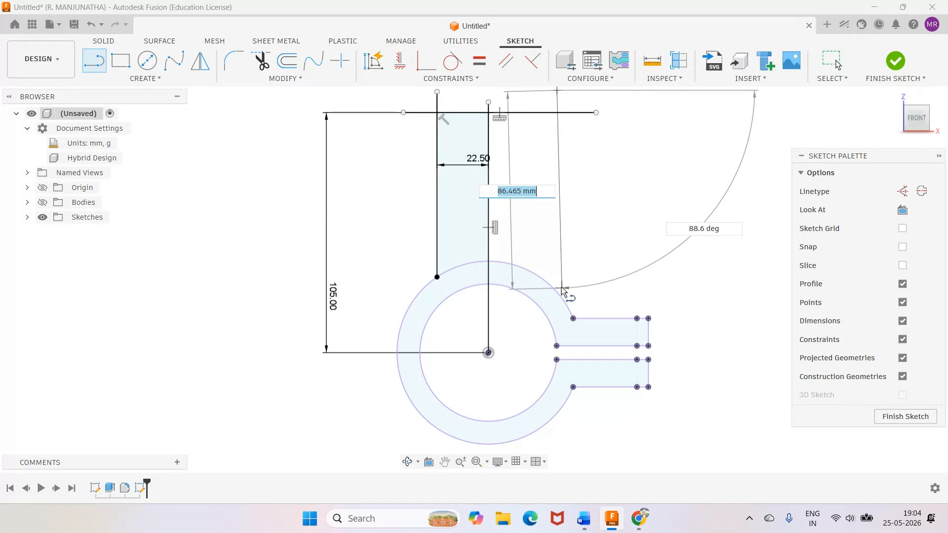
{"action": "left_click", "coordinate": [558, 288]}
{"action": "key", "text": "Escape"}
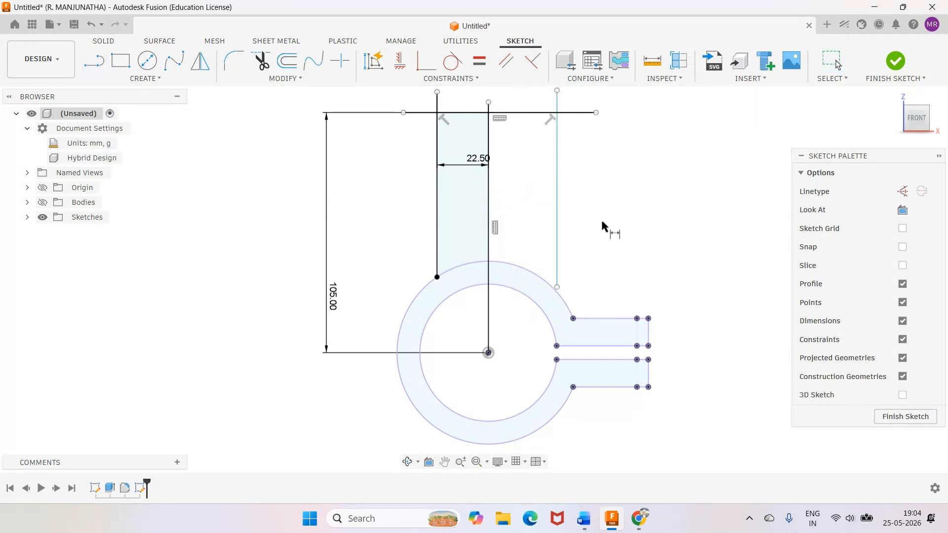
Dimension the lug's right side line 22.5 mm from the vertical centre line.
{"action": "left_click", "coordinate": [489, 185]}
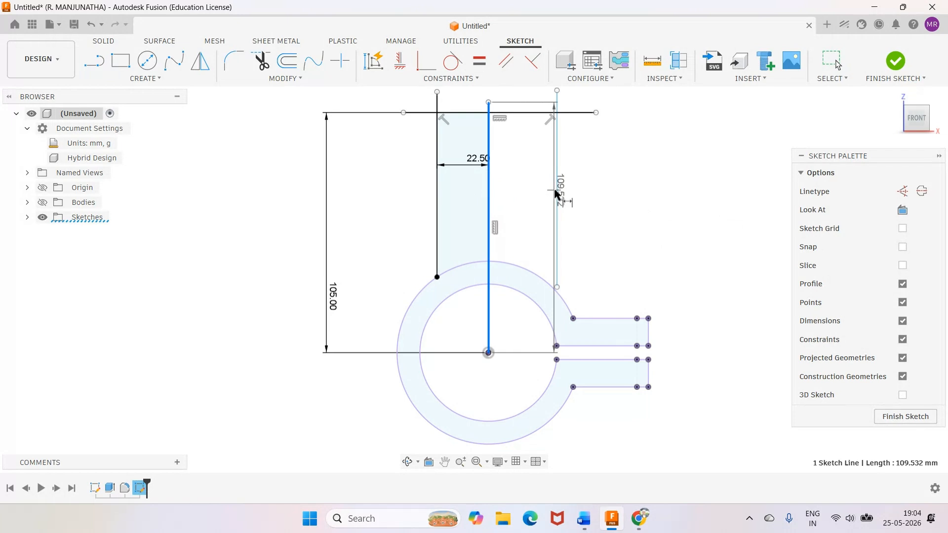
{"action": "left_click", "coordinate": [558, 193]}
{"action": "left_click", "coordinate": [539, 177]}
{"action": "type", "text": "2"}
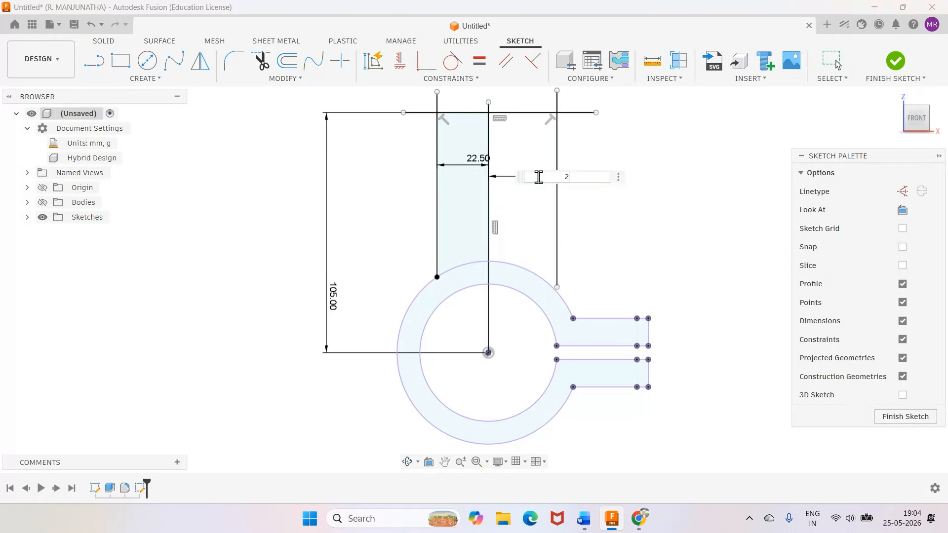
{"action": "type", "text": "2.5"}
{"action": "key", "text": "Return"}
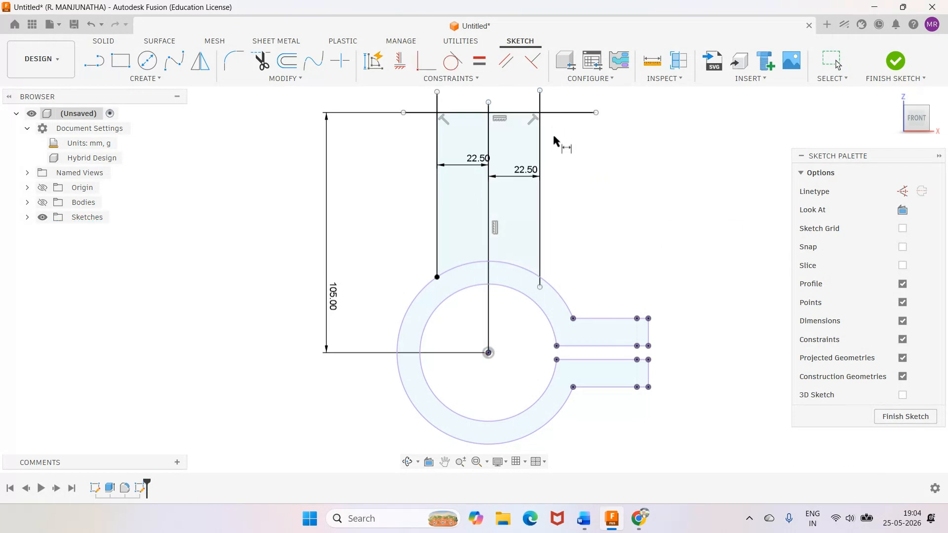
Constrain the right side line's lower endpoint coincident with the ring's outer arc.
{"action": "left_click", "coordinate": [426, 60]}
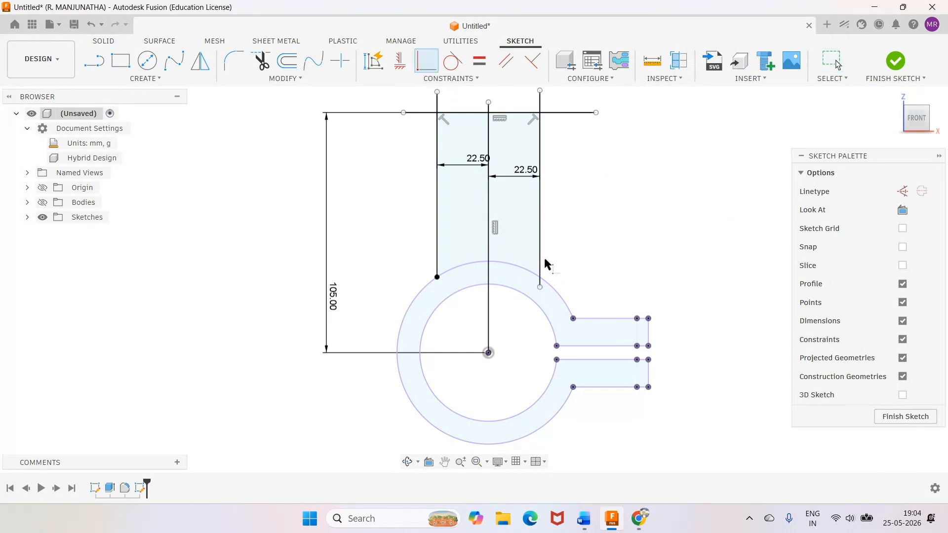
{"action": "left_click", "coordinate": [541, 287]}
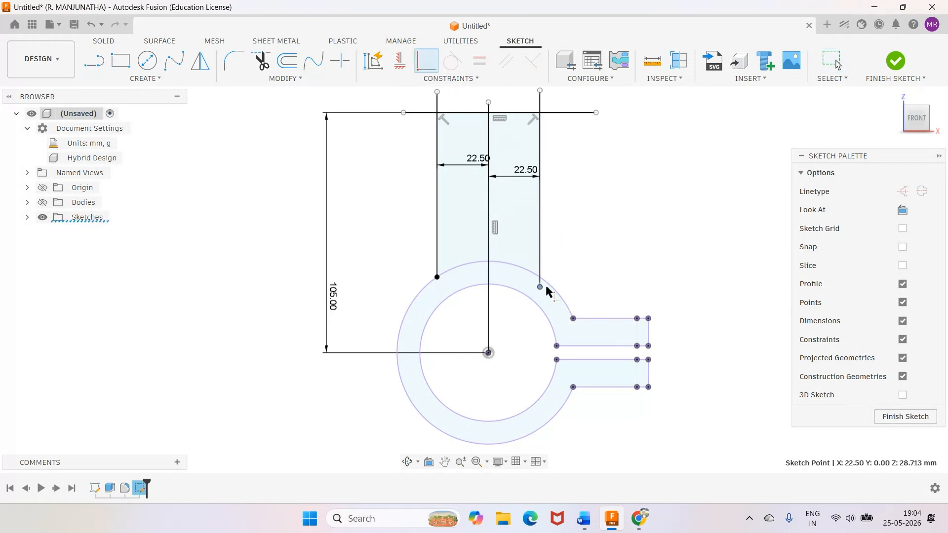
{"action": "left_click", "coordinate": [550, 285]}
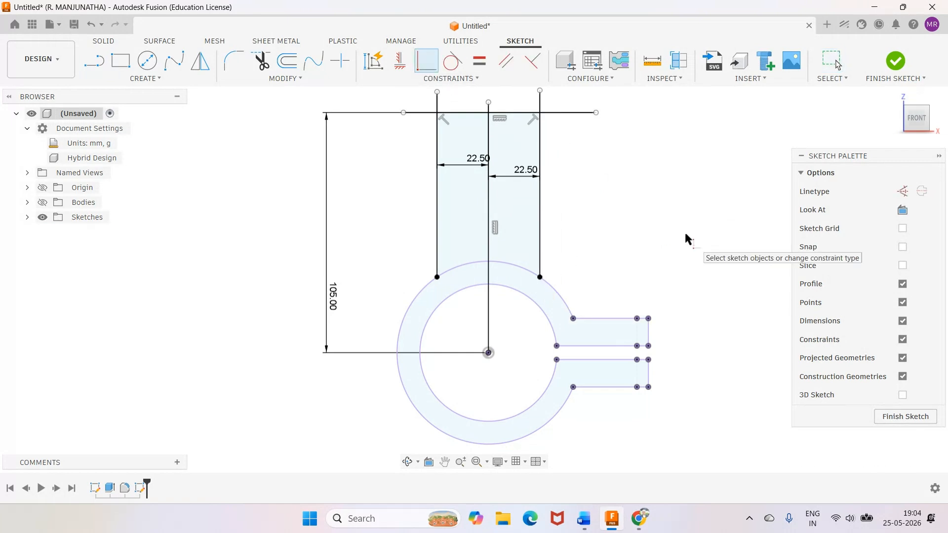
{"action": "key", "text": "Escape"}
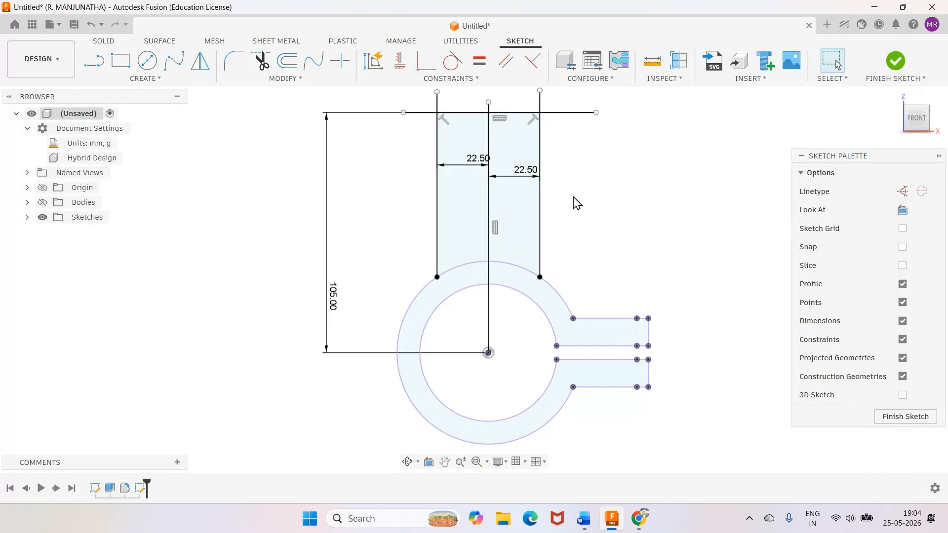
Trim the overhanging ends of the side lines and the horizontal line at the lug's upper corners.
{"action": "left_click", "coordinate": [262, 61]}
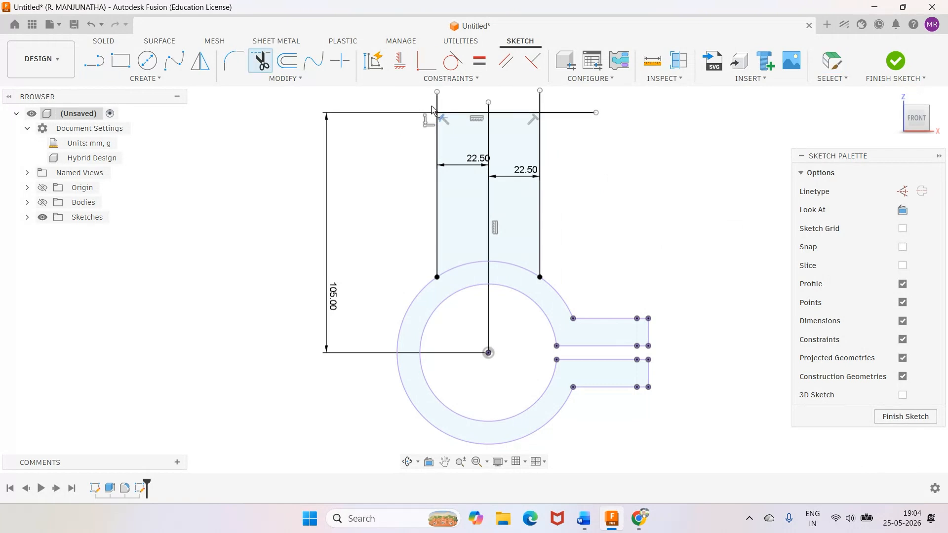
{"action": "left_click", "coordinate": [433, 107]}
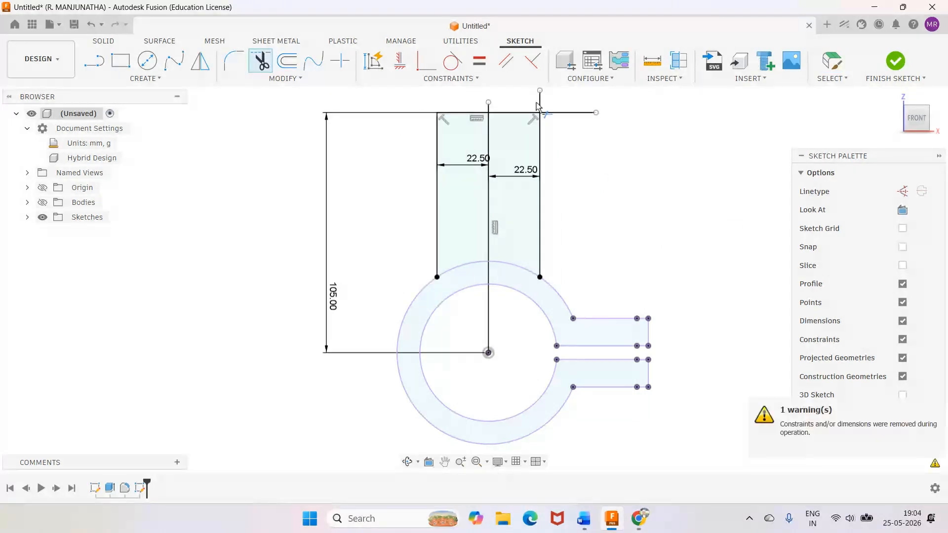
{"action": "left_click", "coordinate": [539, 105]}
{"action": "left_click", "coordinate": [570, 113]}
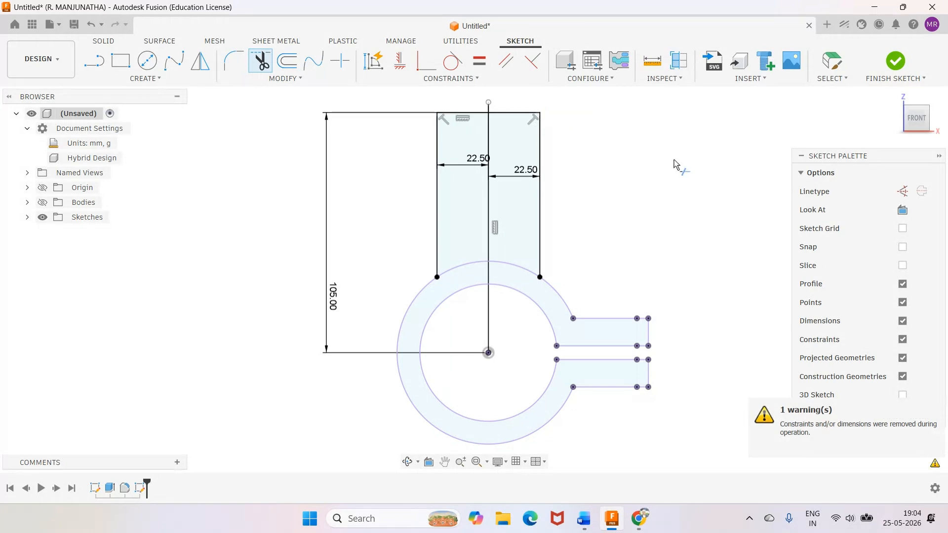
Delete the vertical centre line running through the lug profile.
{"action": "left_click", "coordinate": [832, 60]}
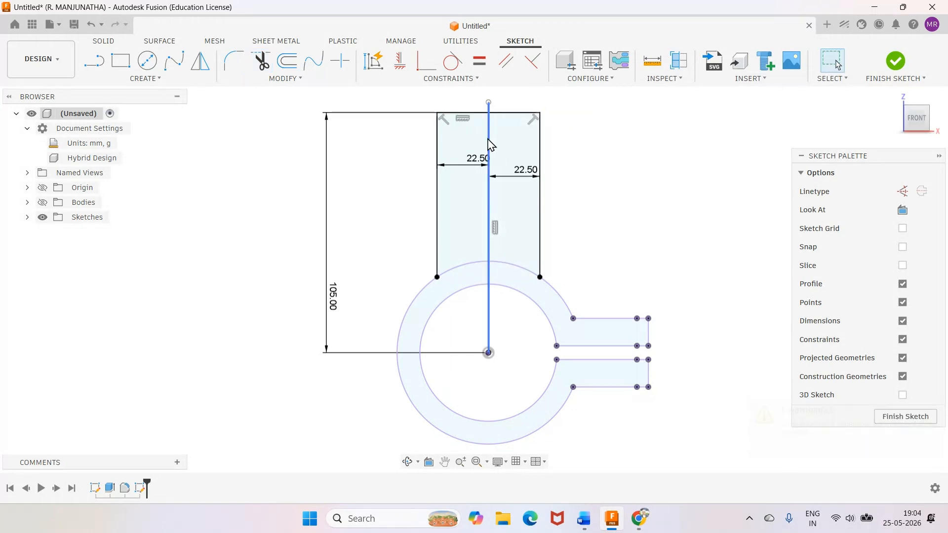
{"action": "left_click", "coordinate": [489, 144]}
{"action": "key", "text": "Delete"}
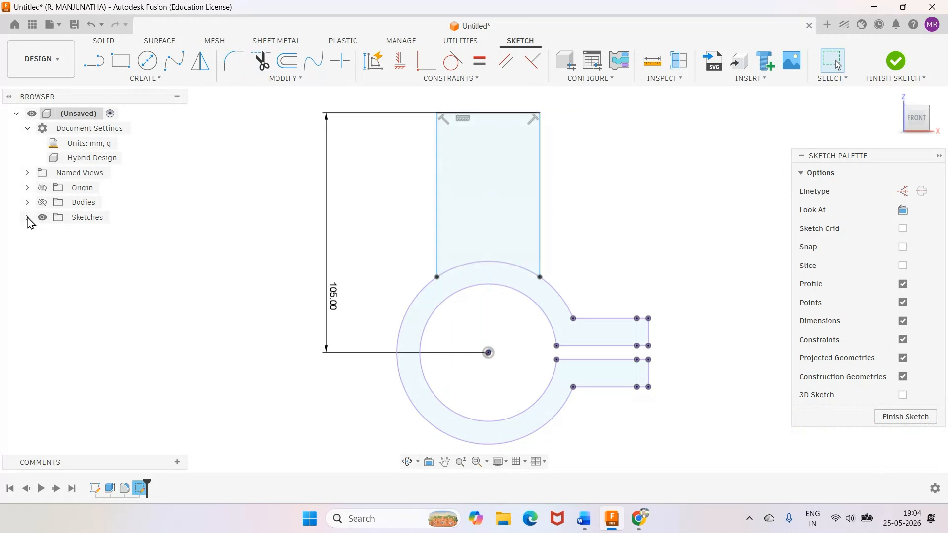
Make the hidden bodies visible behind the lug sketch.
{"action": "left_click", "coordinate": [42, 202]}
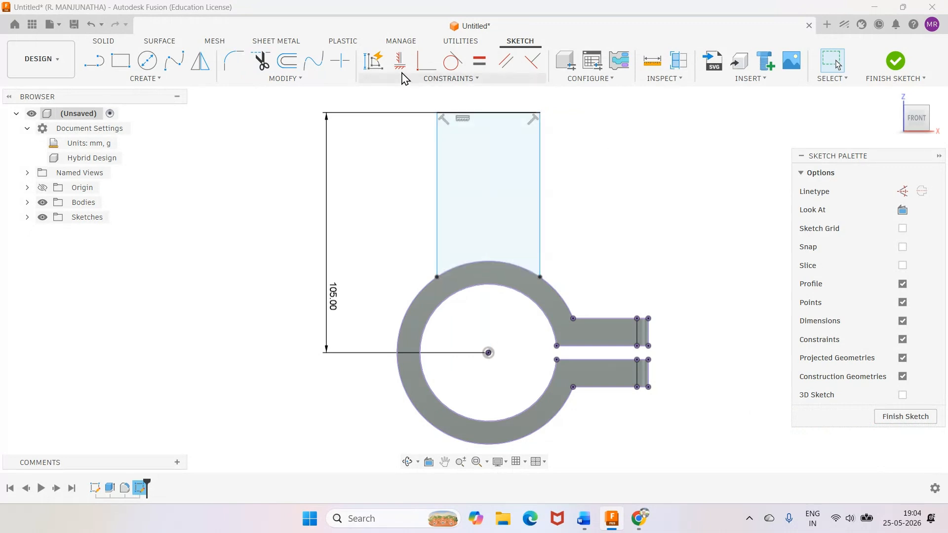
Try to add horizontal/vertical and coincident constraints tying the lug's side lines to the ring's outer arc.
{"action": "left_click", "coordinate": [404, 70]}
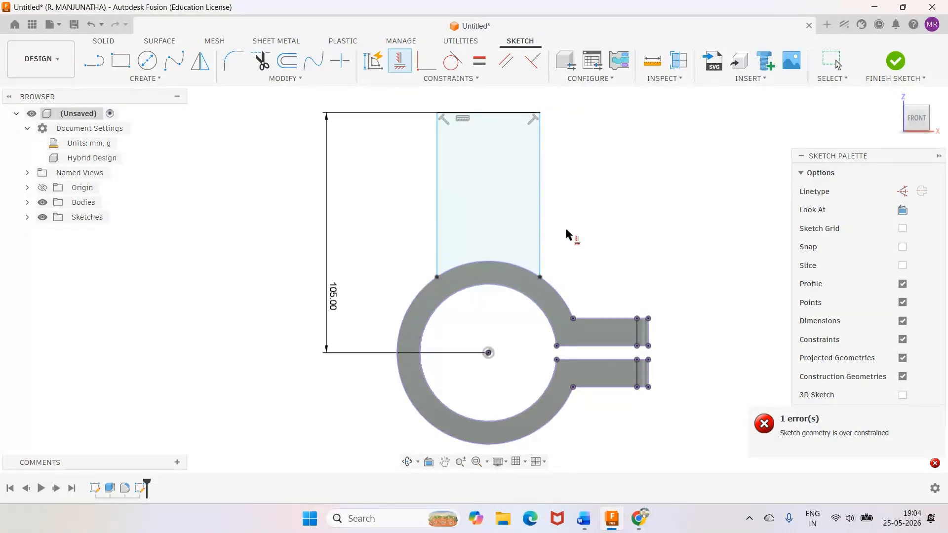
{"action": "scroll", "coordinate": [428, 303], "scroll_direction": "up", "scroll_amount": 2}
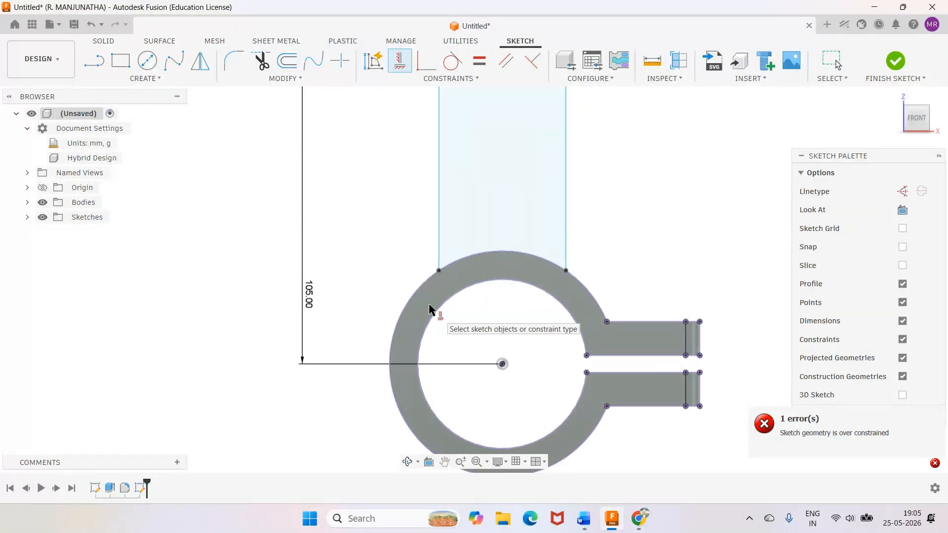
{"action": "scroll", "coordinate": [428, 304], "scroll_direction": "down", "scroll_amount": 2}
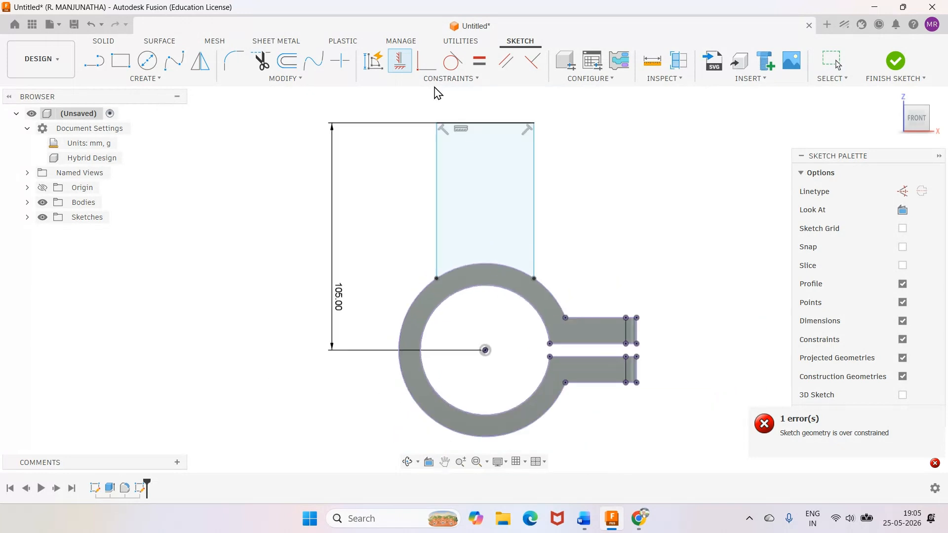
{"action": "left_click", "coordinate": [421, 69]}
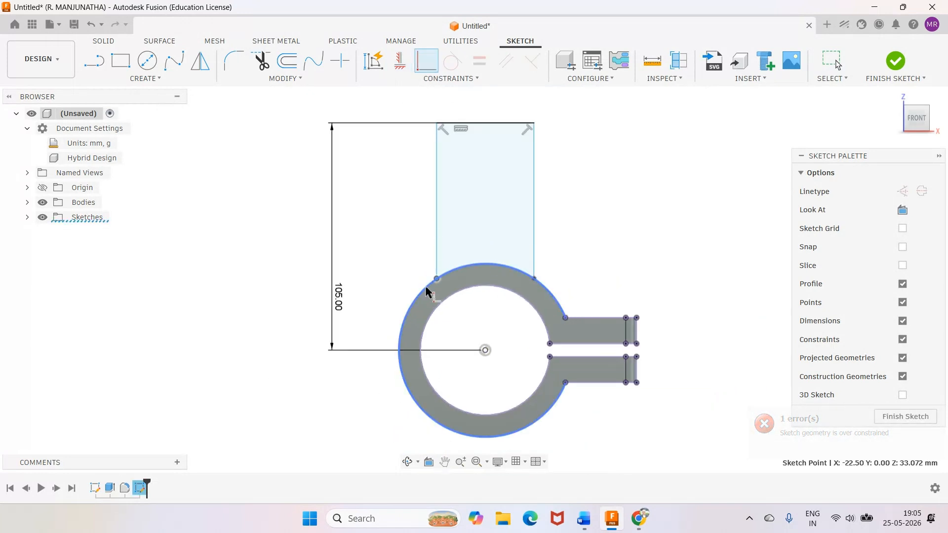
{"action": "left_click", "coordinate": [427, 291]}
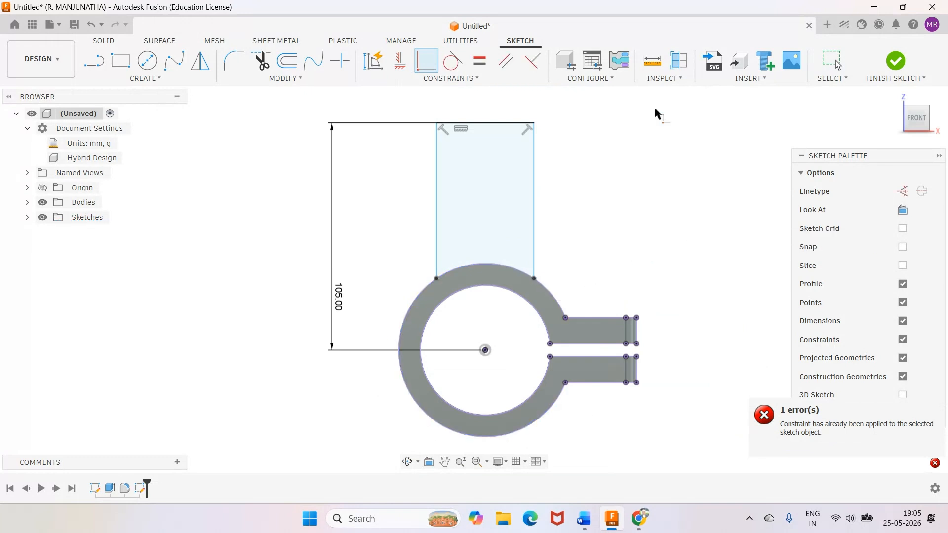
{"action": "key", "text": "Escape"}
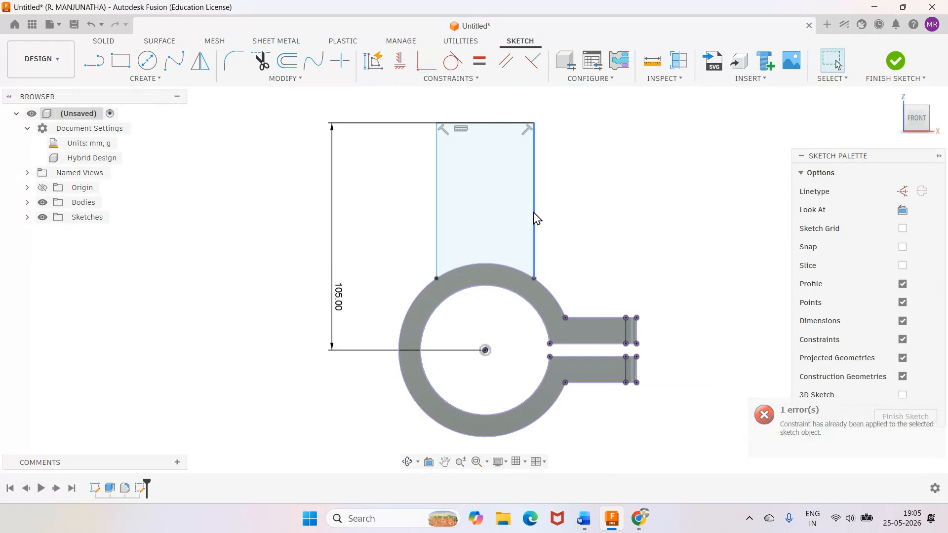
{"action": "mouse_move", "coordinate": [534, 212]}
{"action": "left_mouse_down"}
{"action": "mouse_move", "coordinate": [565, 218]}
{"action": "mouse_move", "coordinate": [529, 212]}
{"action": "mouse_move", "coordinate": [540, 216]}
{"action": "left_mouse_up"}
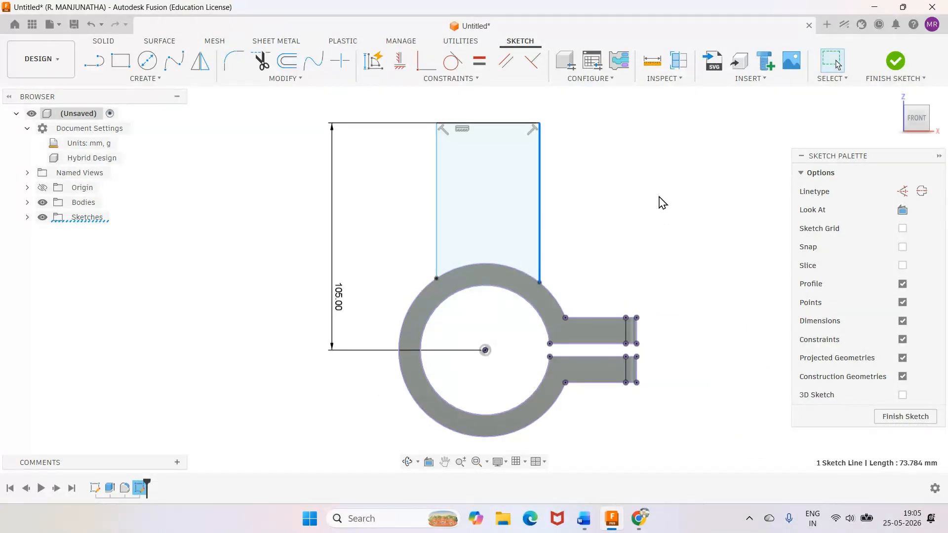
{"action": "key", "text": "d"}
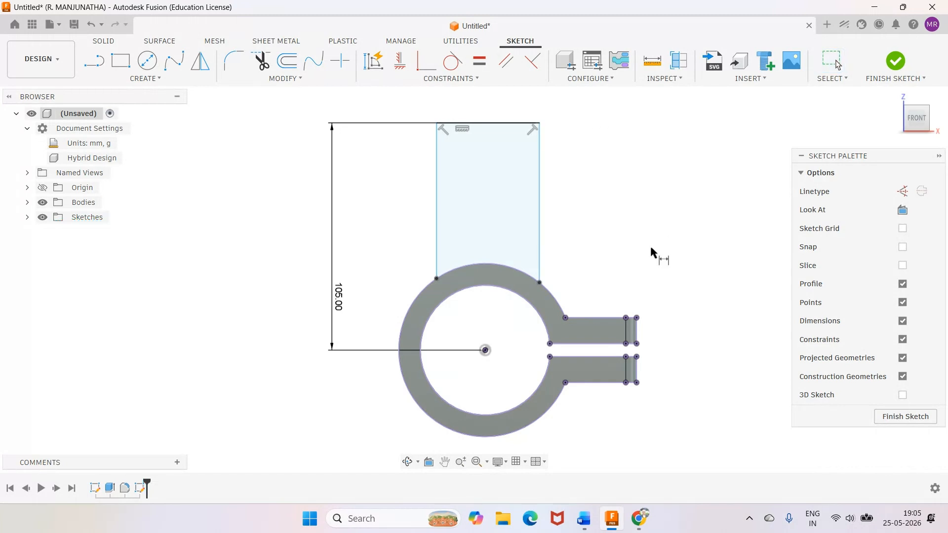
{"action": "left_click", "coordinate": [485, 350]}
{"action": "left_click", "coordinate": [541, 190]}
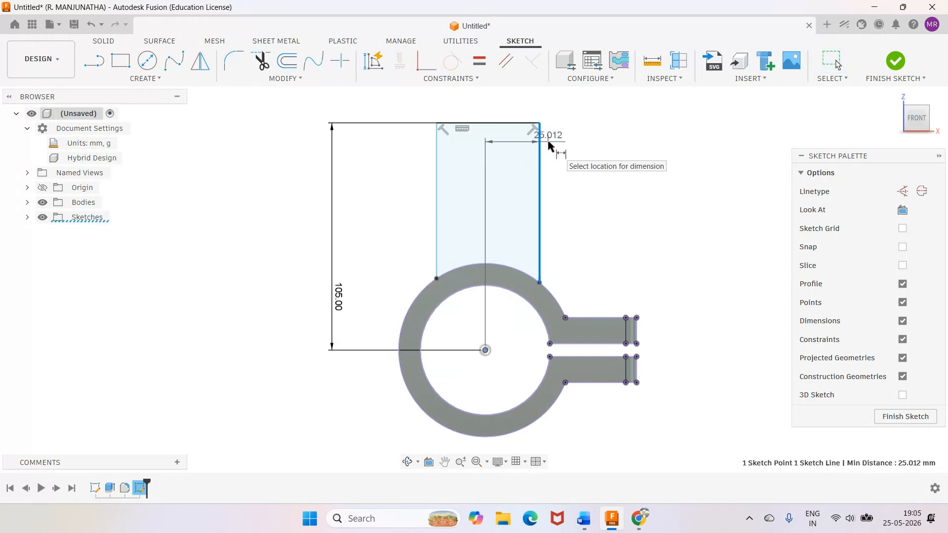
{"action": "key", "text": "Escape"}
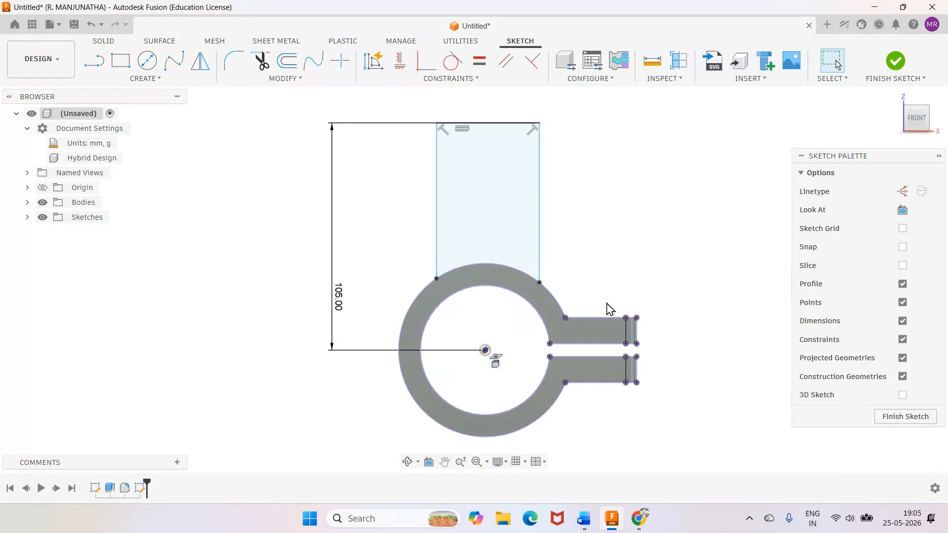
Dimension the lug's upper right corner 22.5 mm horizontally from the ring's centre point.
{"action": "key", "text": "d"}
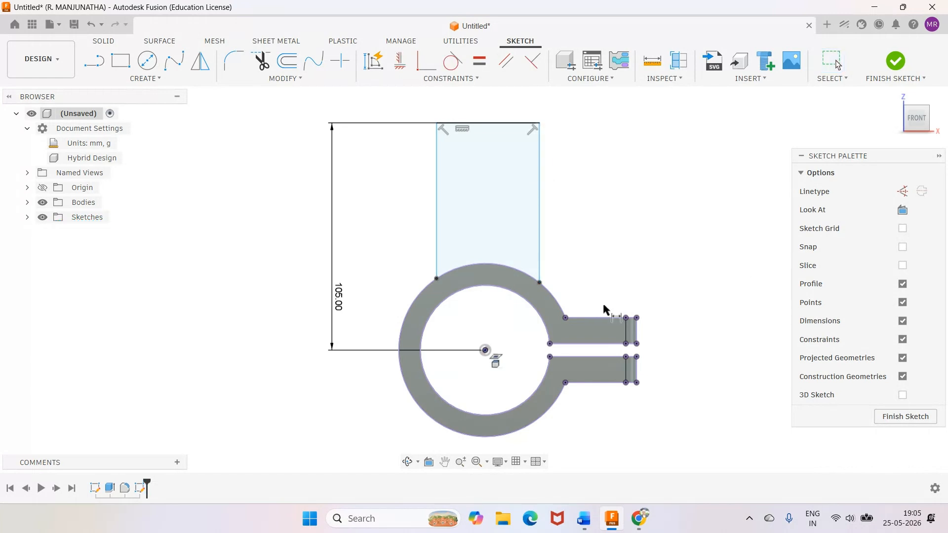
{"action": "left_click", "coordinate": [486, 350]}
{"action": "left_click", "coordinate": [538, 123]}
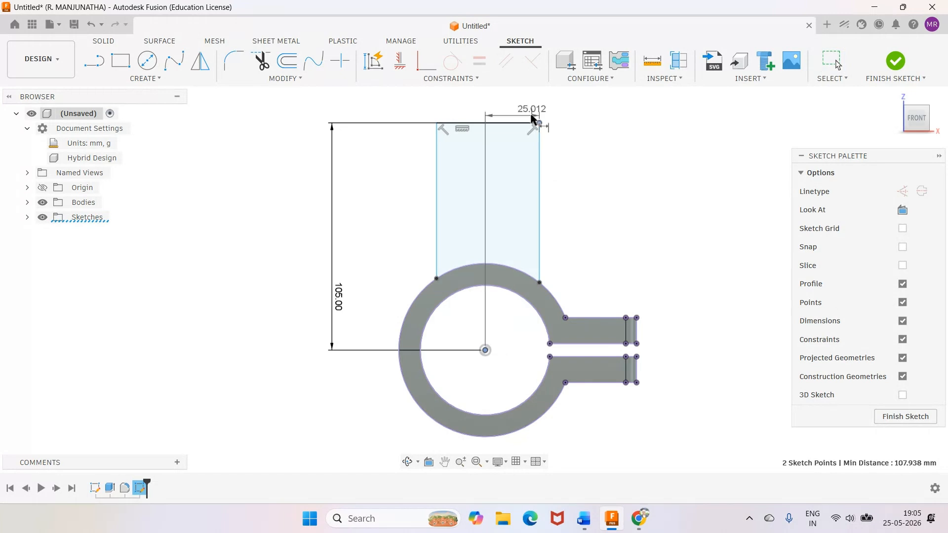
{"action": "left_click", "coordinate": [528, 106]}
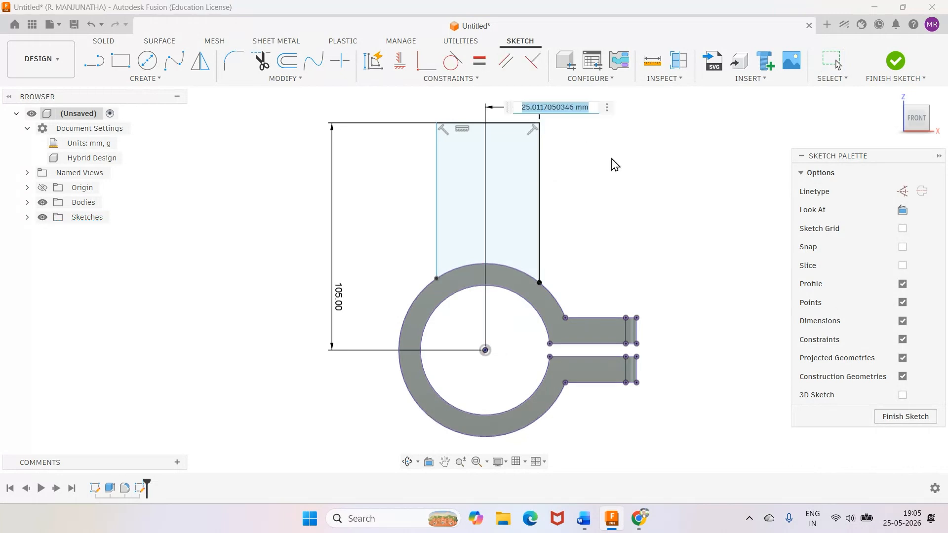
{"action": "type", "text": "225"}
{"action": "key", "text": "Return"}
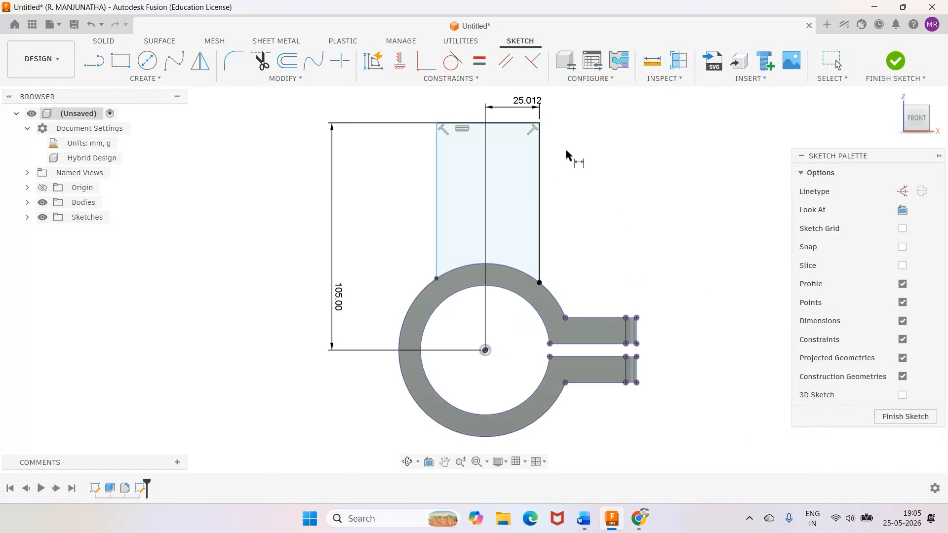
{"action": "double_click", "coordinate": [542, 102]}
{"action": "type", "text": "2"}
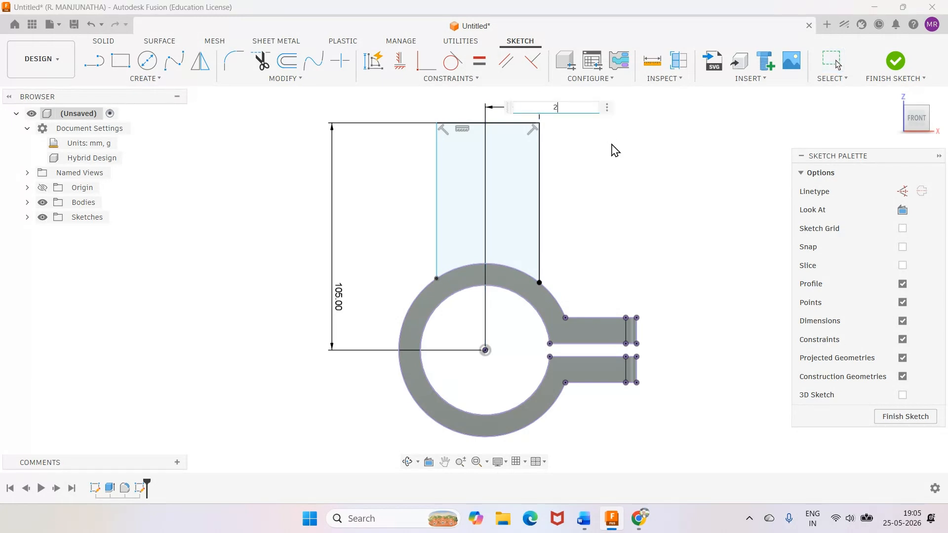
{"action": "type", "text": "2.5"}
{"action": "key", "text": "Return"}
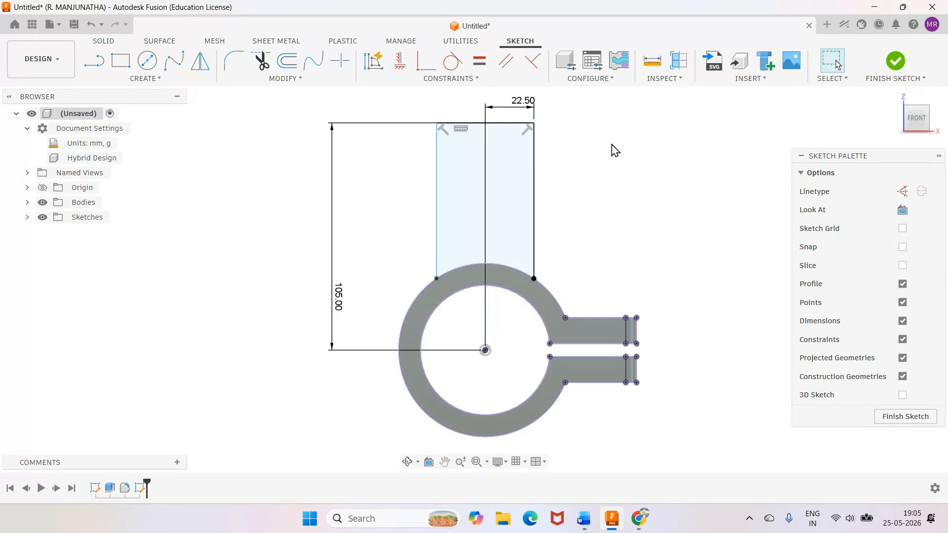
Dimension the lug's top line at 45 mm and finish the sketch.
{"action": "left_click", "coordinate": [457, 124]}
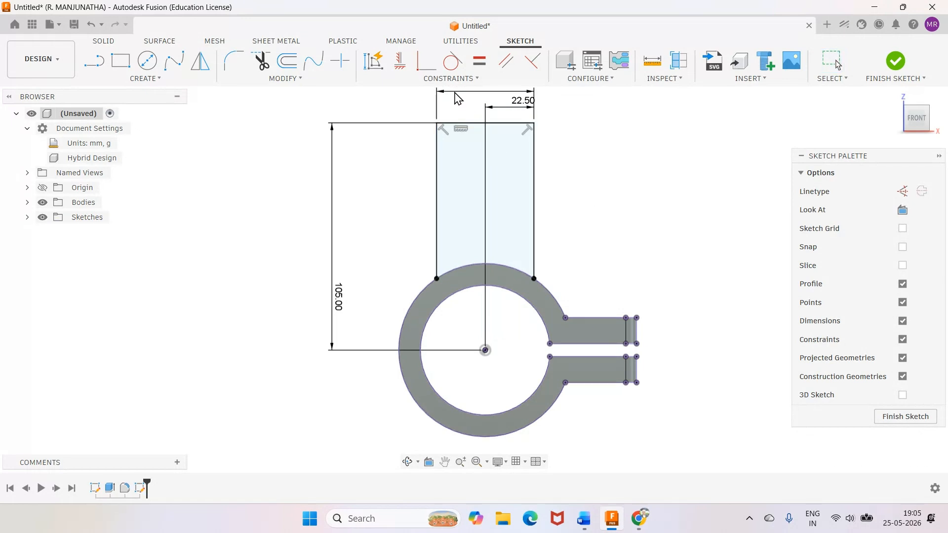
{"action": "left_click", "coordinate": [474, 94]}
{"action": "key", "text": "Return"}
{"action": "scroll", "coordinate": [643, 217], "scroll_direction": "down", "scroll_amount": 3}
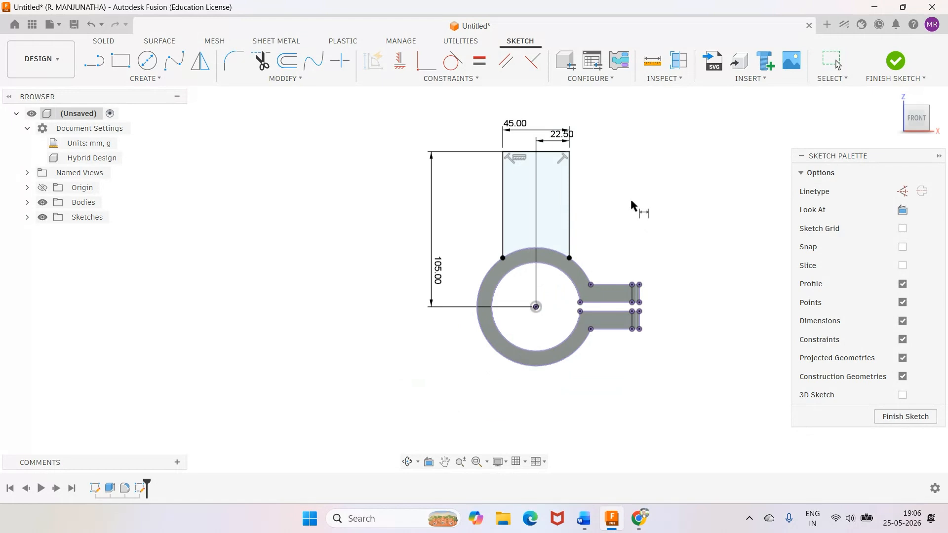
{"action": "left_click", "coordinate": [895, 62]}
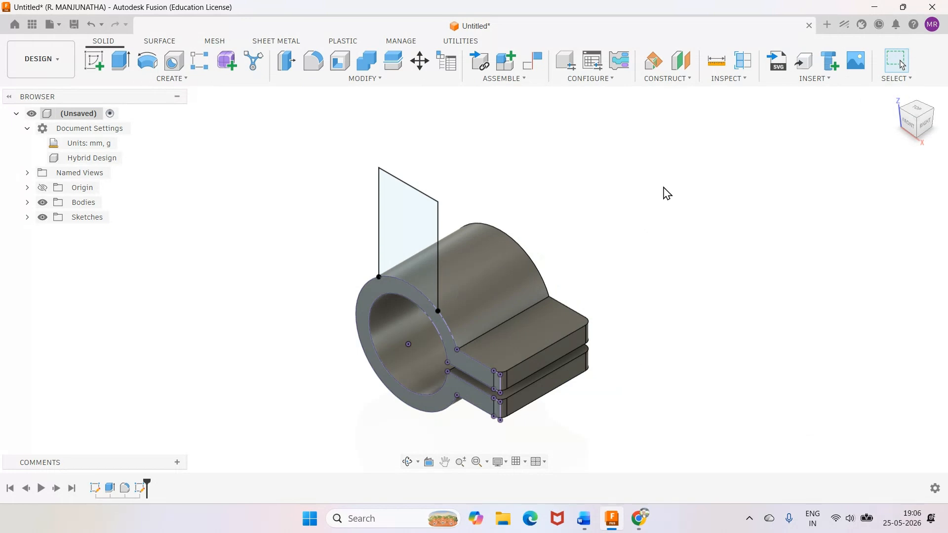
Check the exercise drawing in Word, return to Fusion, and set up an extrusion of the lug profile starting at a -10 mm offset.
{"action": "left_click", "coordinate": [584, 519]}
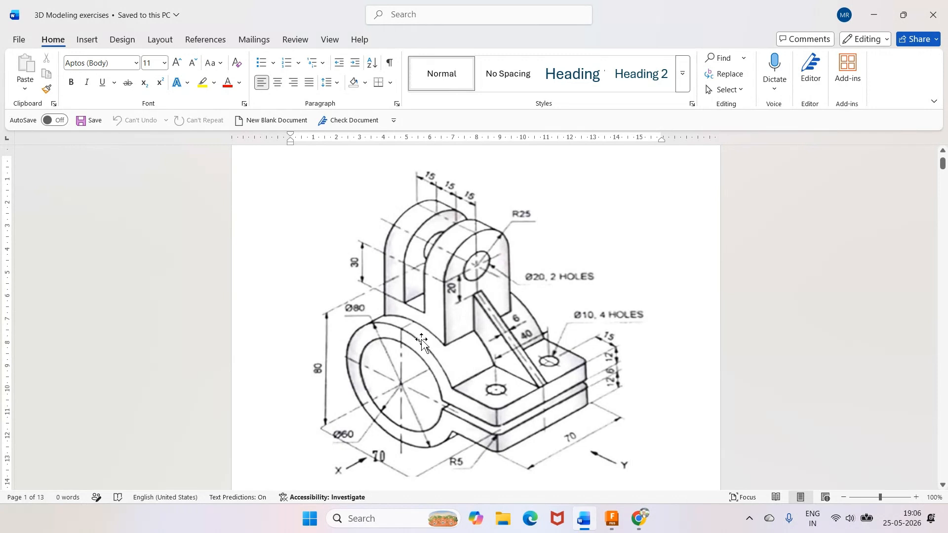
{"action": "left_click", "coordinate": [616, 521]}
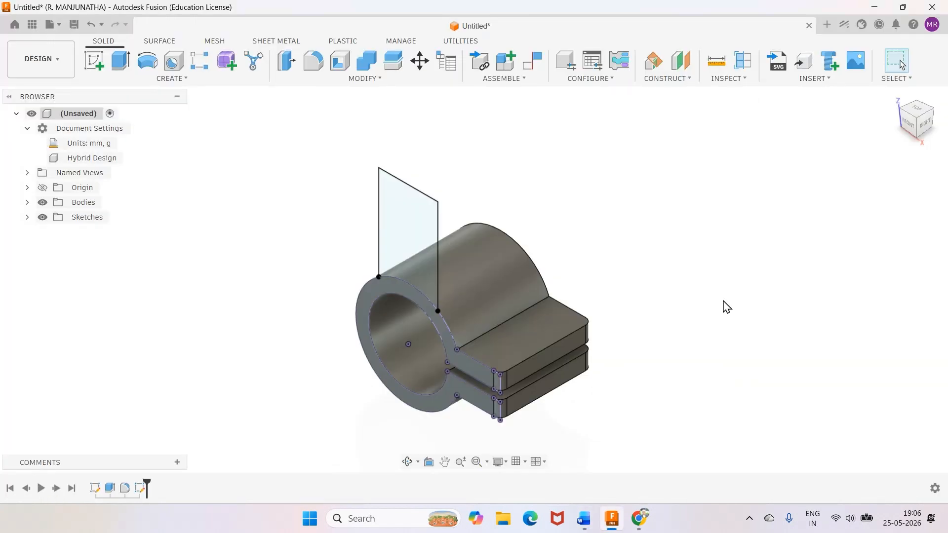
{"action": "left_click", "coordinate": [122, 62]}
{"action": "left_click", "coordinate": [415, 216]}
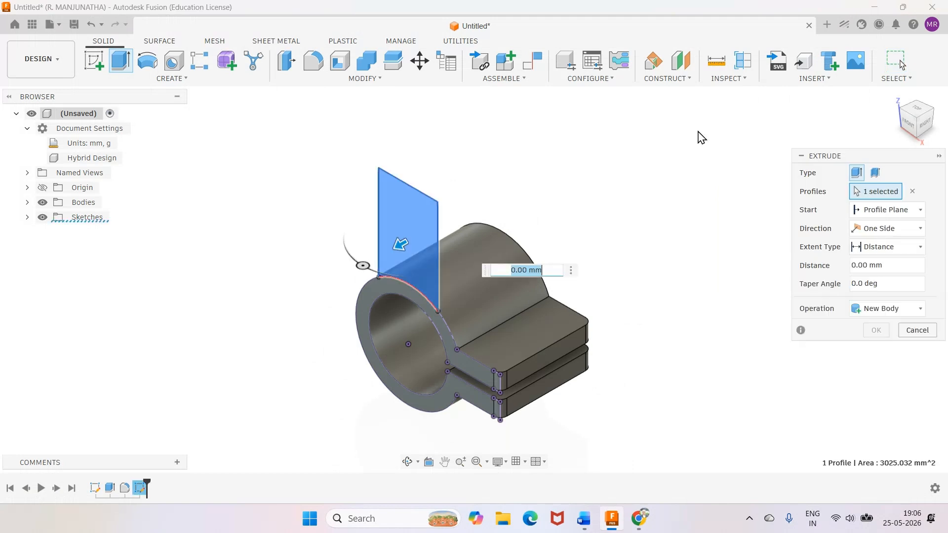
{"action": "left_click", "coordinate": [854, 211]}
{"action": "left_click", "coordinate": [860, 242]}
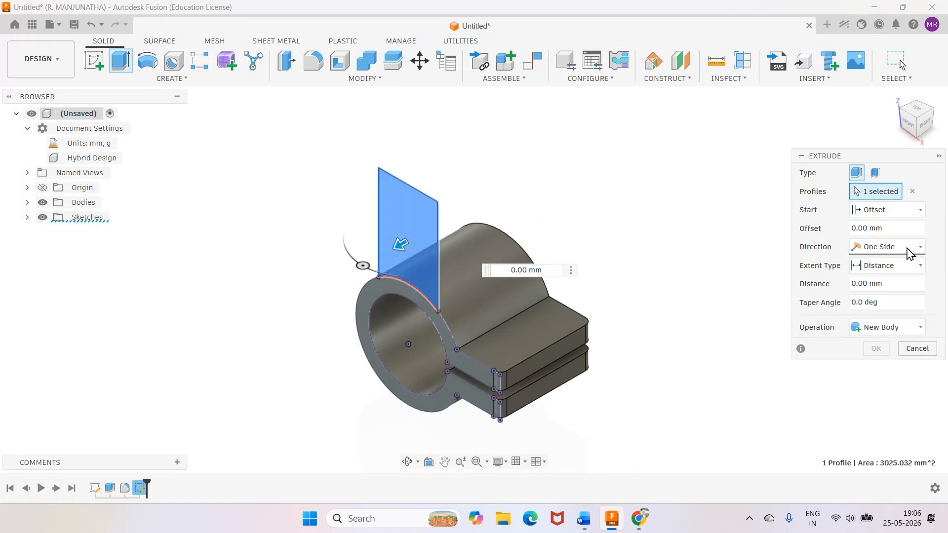
{"action": "left_click", "coordinate": [895, 230]}
{"action": "left_click_drag", "start_coordinate": [895, 230], "coordinate": [825, 224]}
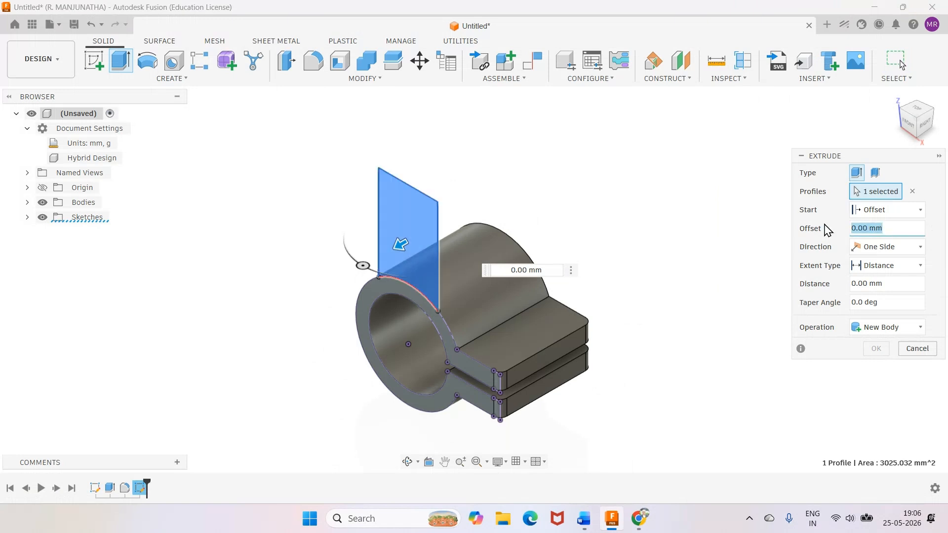
{"action": "type", "text": "-10"}
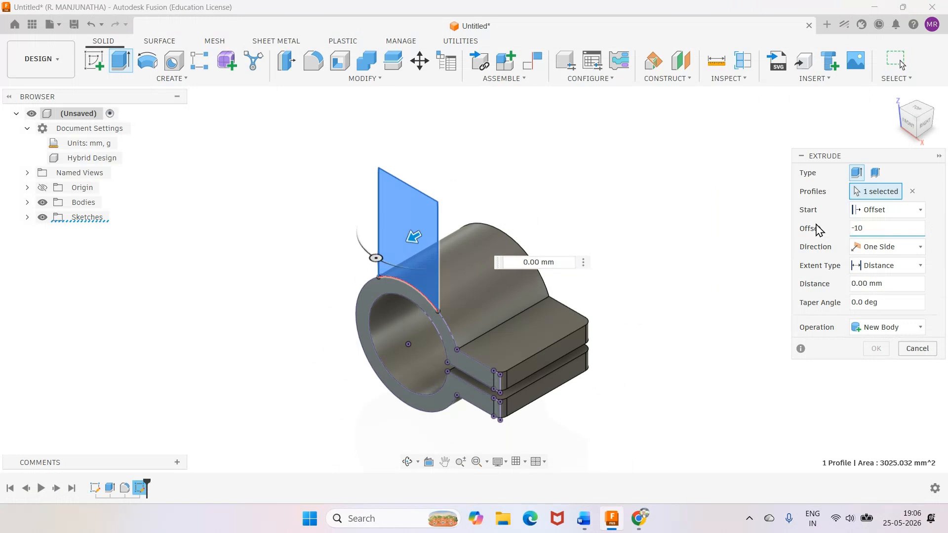
Extrude the lug profile by -50 mm, joined to the ring body.
{"action": "left_click_drag", "start_coordinate": [889, 284], "coordinate": [822, 290]}
{"action": "type", "text": "-50"}
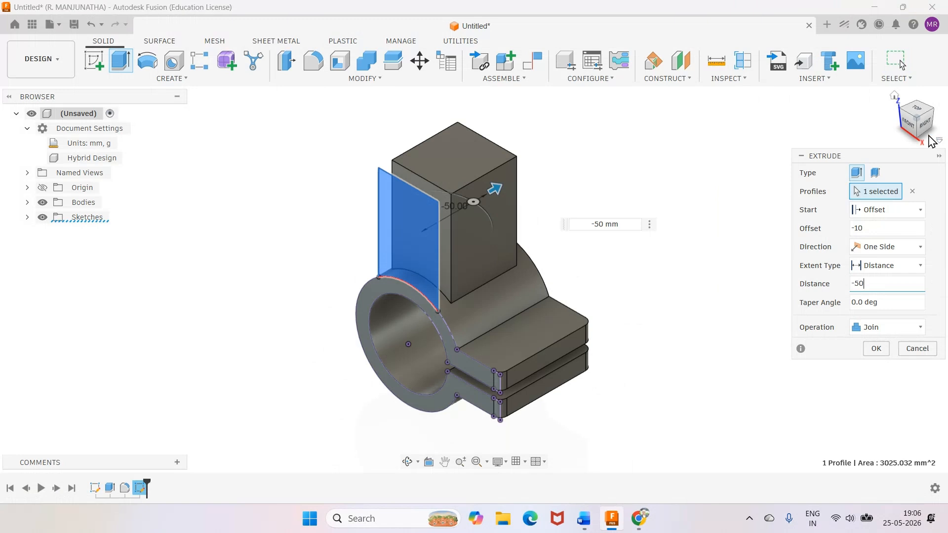
{"action": "left_click", "coordinate": [926, 123]}
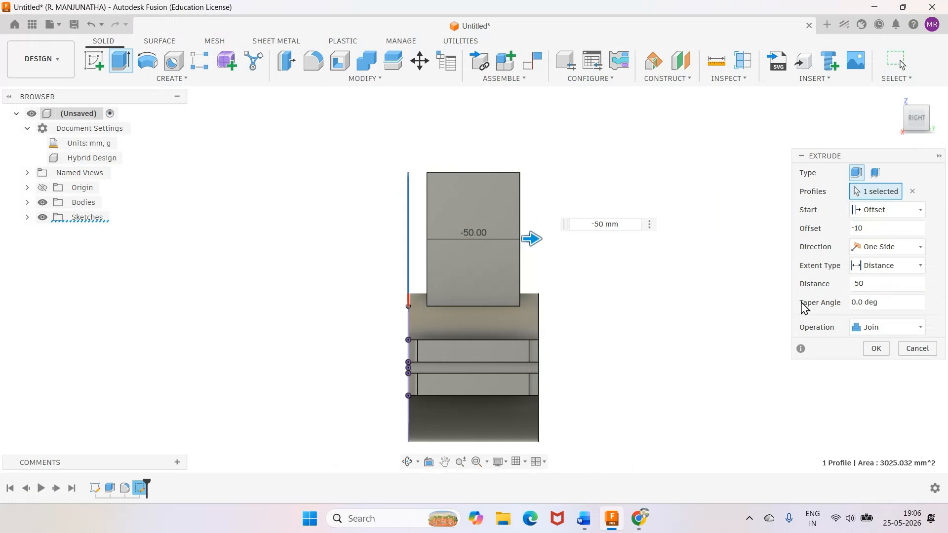
{"action": "left_click", "coordinate": [876, 349]}
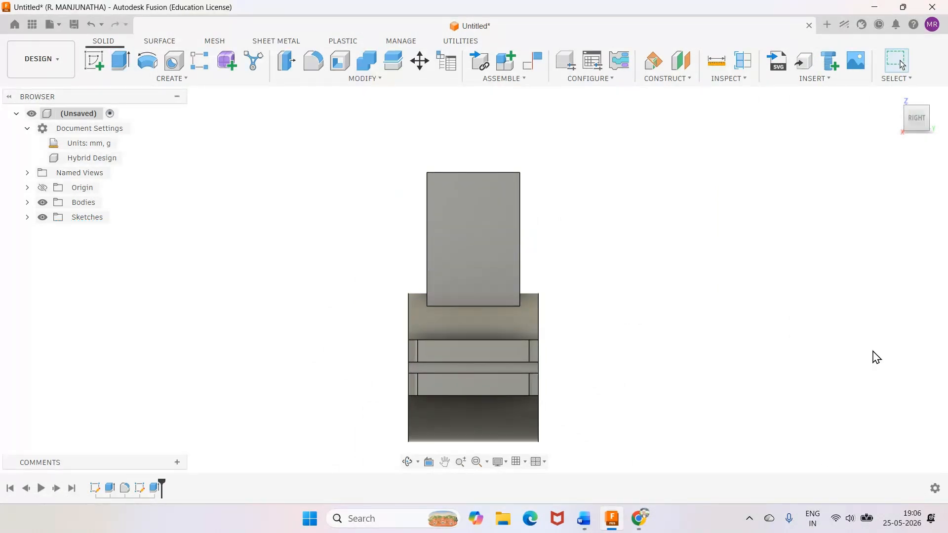
{"action": "left_click", "coordinate": [897, 98]}
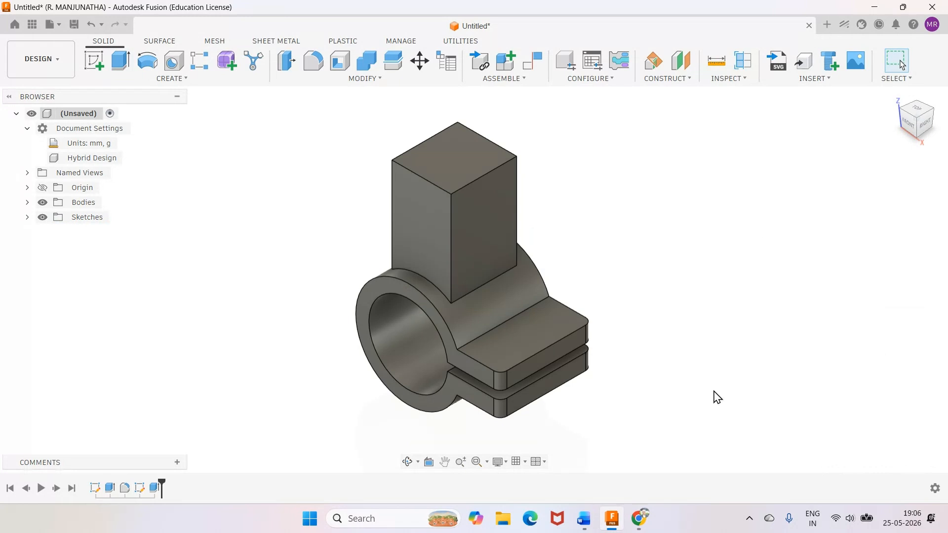
Check the radius of the lug's rounded top in the Word exercise drawing and return to Fusion.
{"action": "mouse_move", "coordinate": [583, 518]}
{"action": "left_click", "coordinate": [590, 471]}
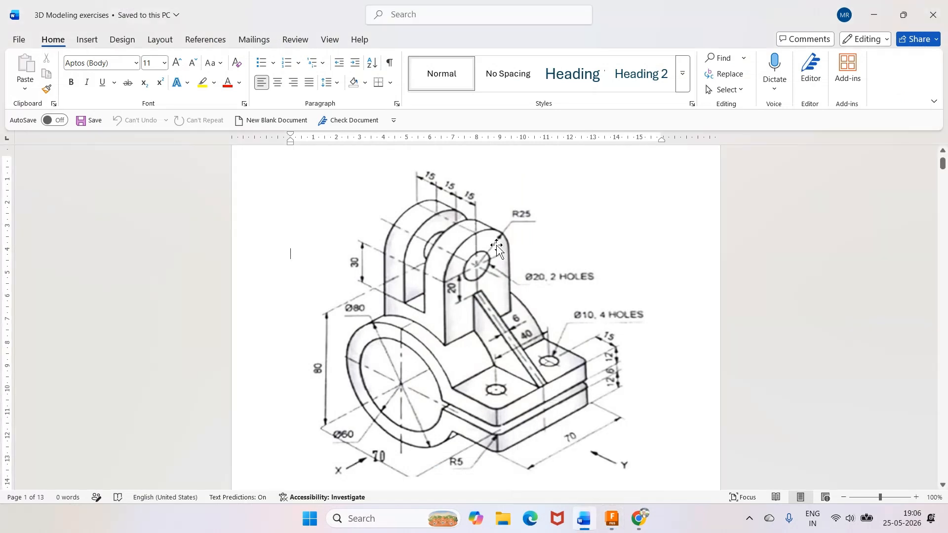
{"action": "left_click", "coordinate": [612, 519]}
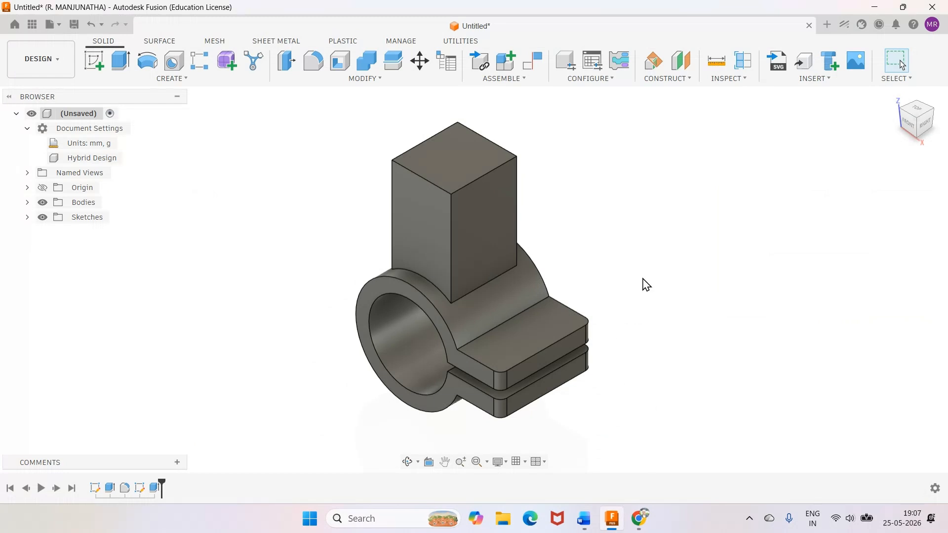
{"action": "left_click", "coordinate": [312, 61]}
{"action": "left_click_drag", "start_coordinate": [399, 179], "coordinate": [831, 311]}
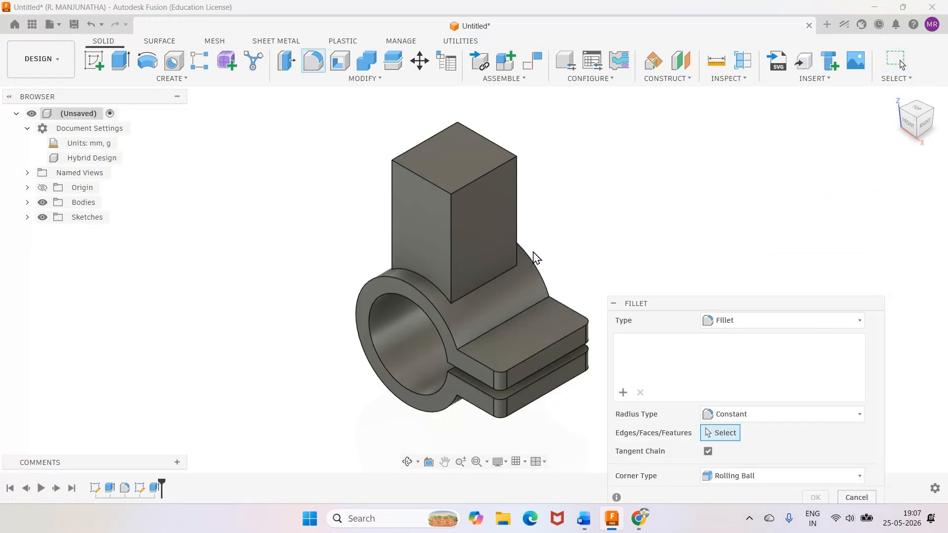
{"action": "left_click", "coordinate": [440, 206]}
{"action": "key", "text": "Escape"}
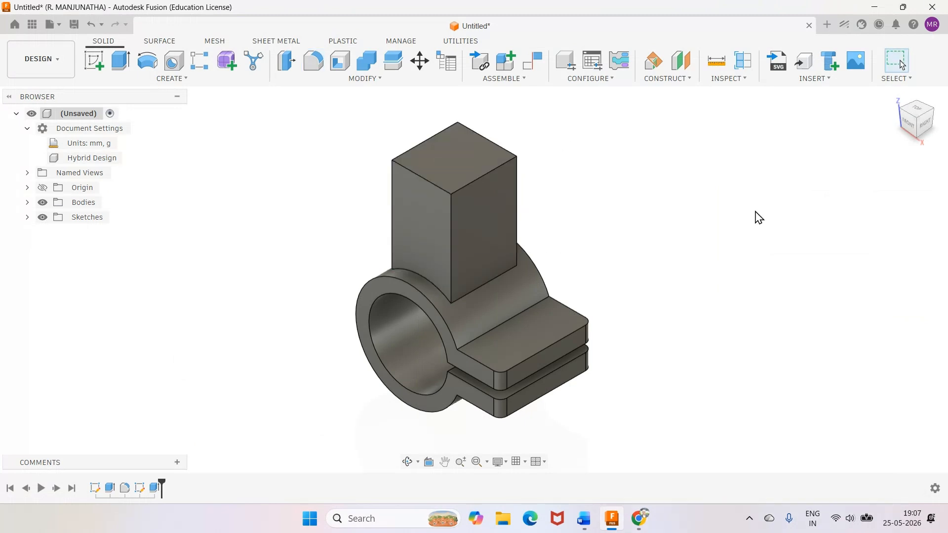
Fillet the two opposite top edges of the lug with a 25 mm radius, checking the radius against the Word exercise drawing.
{"action": "key", "text": "f"}
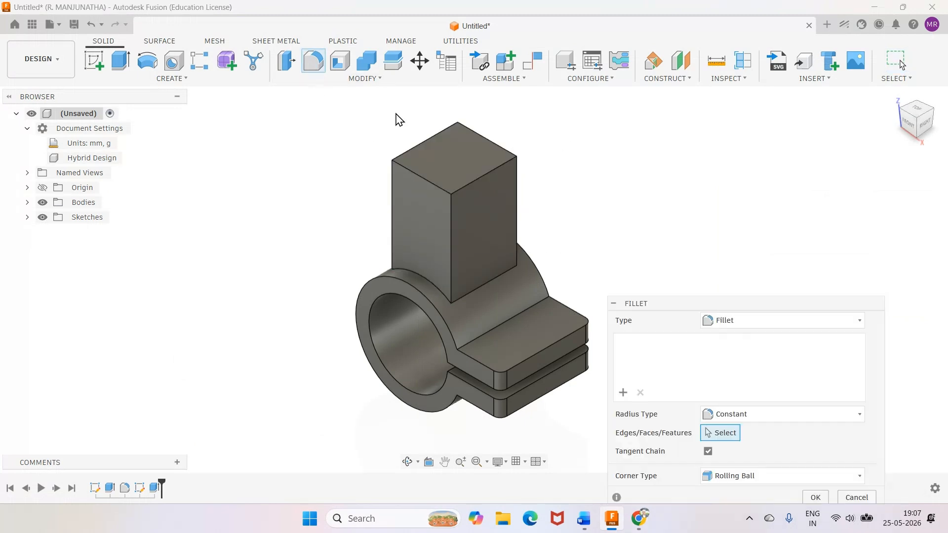
{"action": "left_click", "coordinate": [424, 184]}
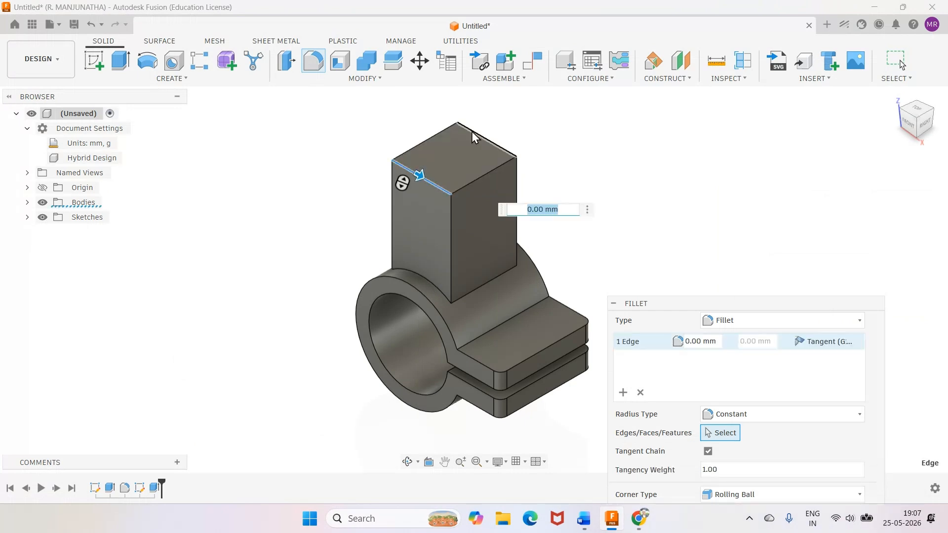
{"action": "left_click", "coordinate": [473, 137]}
{"action": "type", "text": "25"}
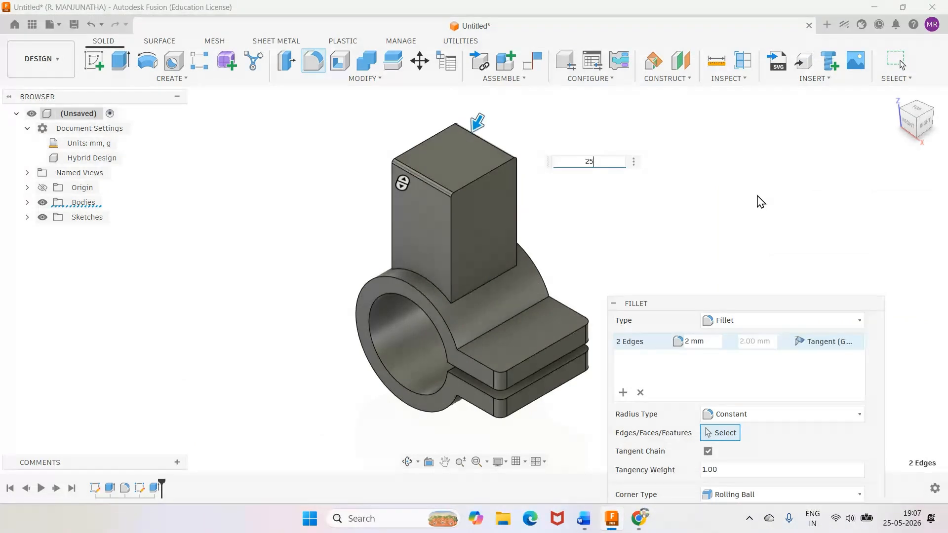
{"action": "key", "text": "Return"}
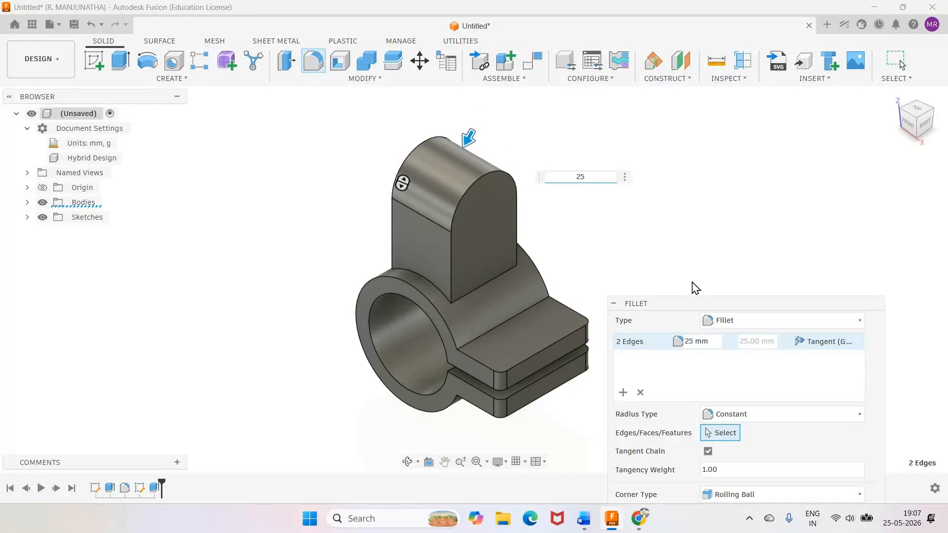
{"action": "left_click", "coordinate": [585, 519]}
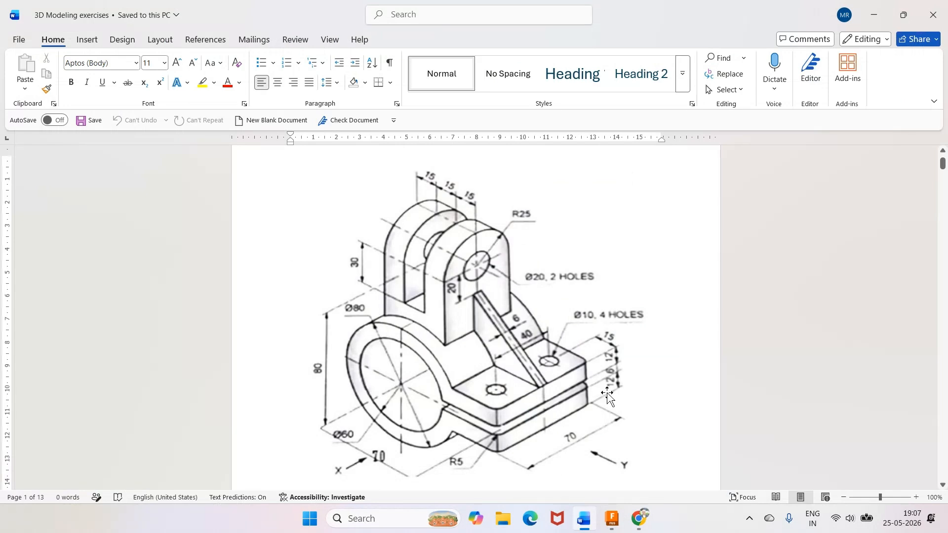
{"action": "left_click", "coordinate": [612, 518]}
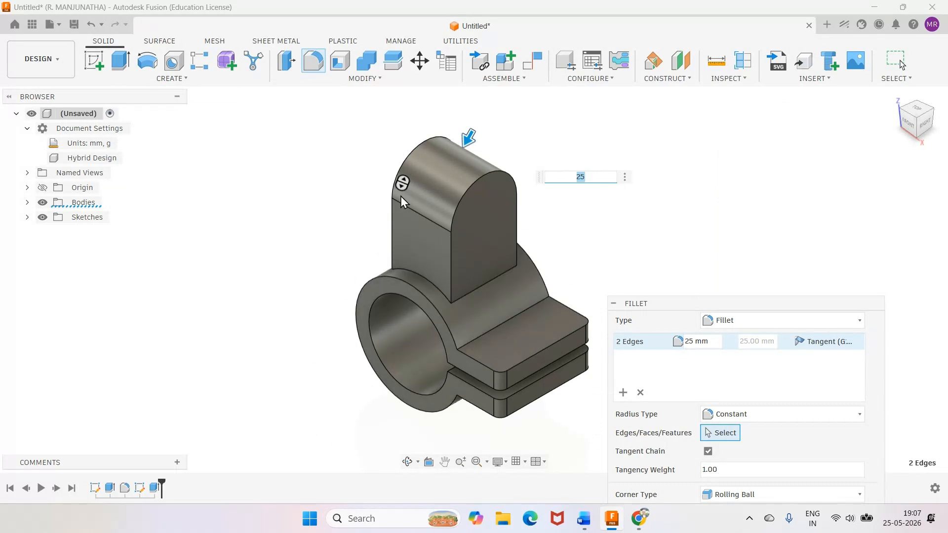
{"action": "left_click_drag", "start_coordinate": [719, 305], "coordinate": [741, 148]}
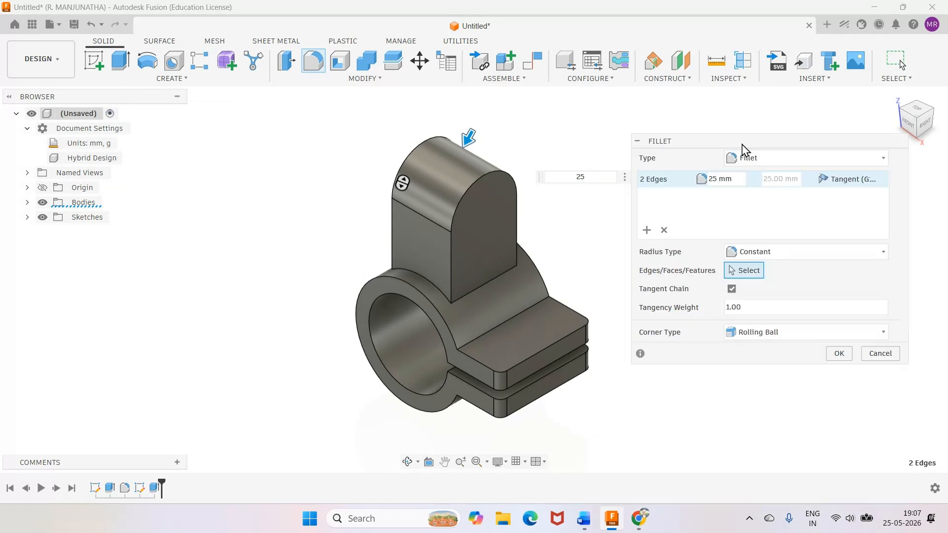
{"action": "left_click", "coordinate": [835, 358]}
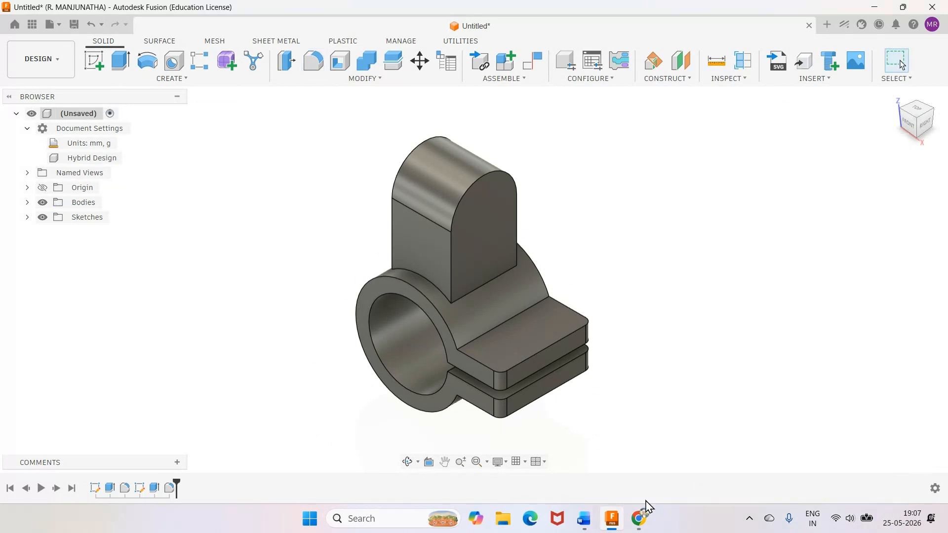
Check the lug's slot dimensions in the Word exercise drawing and return to Fusion.
{"action": "left_click", "coordinate": [583, 526]}
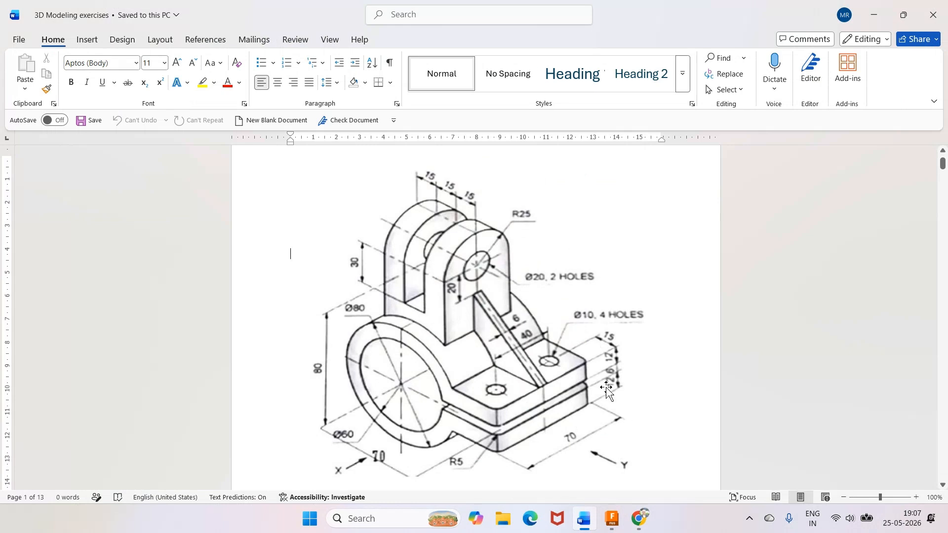
{"action": "left_click", "coordinate": [613, 520]}
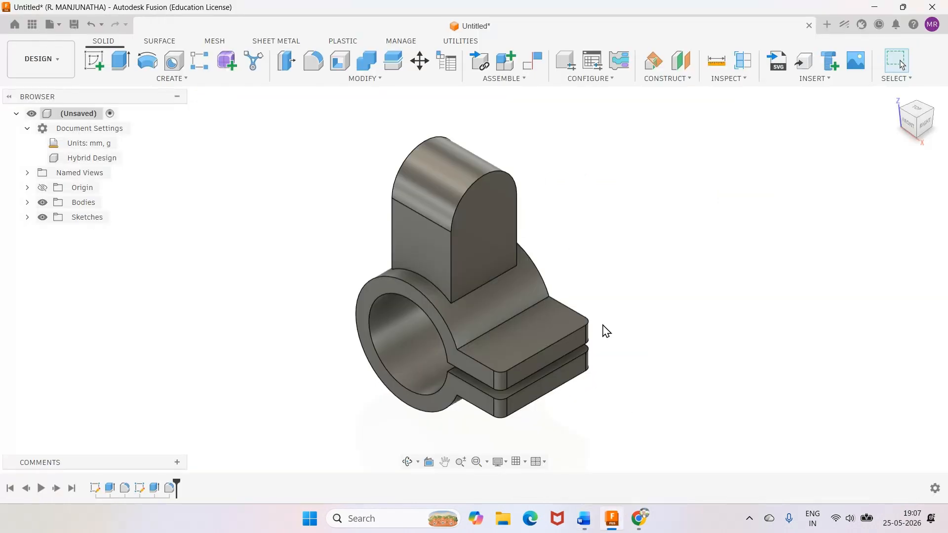
{"action": "left_click", "coordinate": [584, 518]}
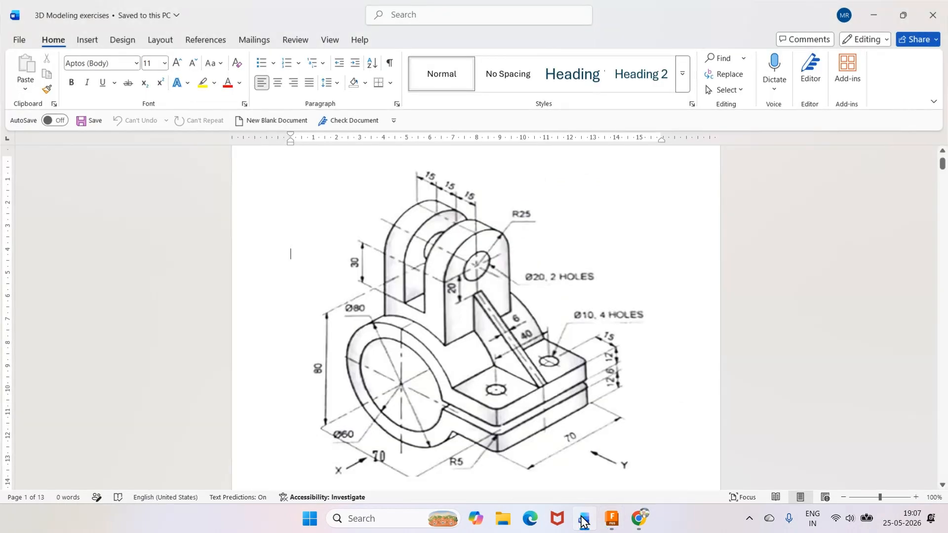
{"action": "left_click", "coordinate": [584, 519]}
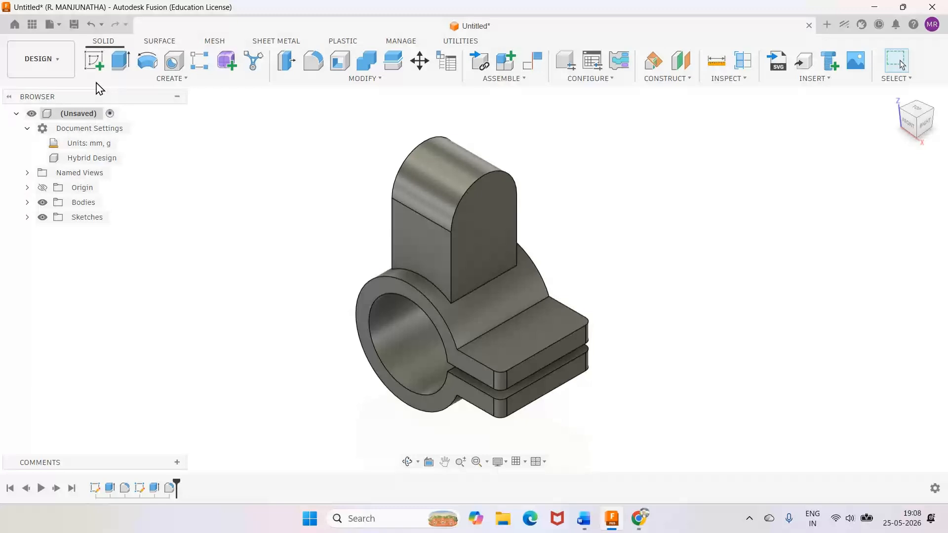
Start a sketch on the ring's front face and project the whole body into it.
{"action": "left_click", "coordinate": [94, 60]}
{"action": "left_click", "coordinate": [404, 292]}
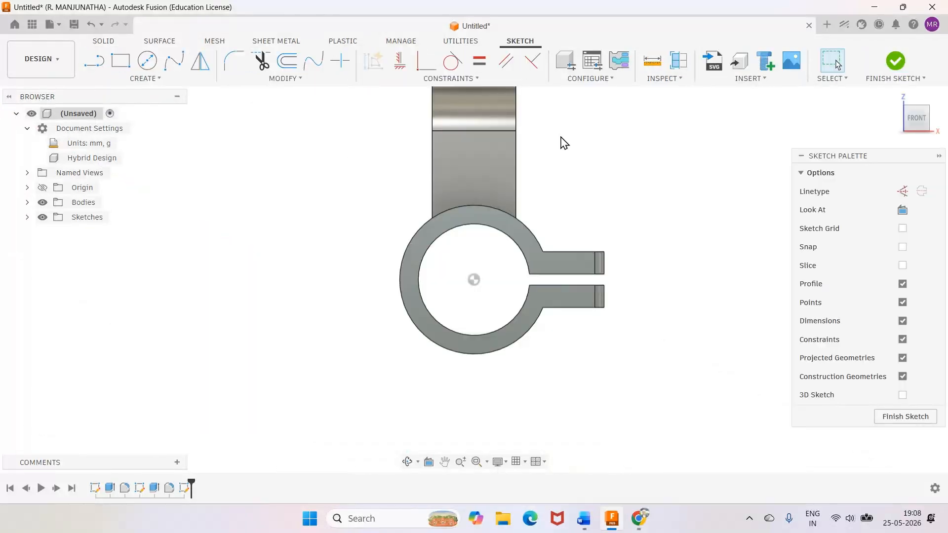
{"action": "scroll", "coordinate": [578, 138], "scroll_direction": "down", "scroll_amount": 3}
{"action": "scroll", "coordinate": [594, 135], "scroll_direction": "down", "scroll_amount": 1}
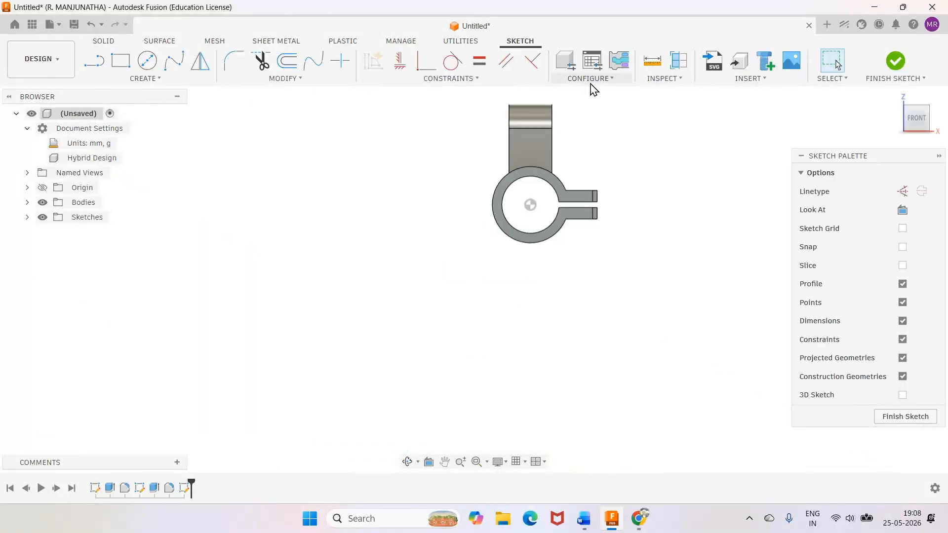
{"action": "scroll", "coordinate": [590, 92], "scroll_direction": "up", "scroll_amount": 2}
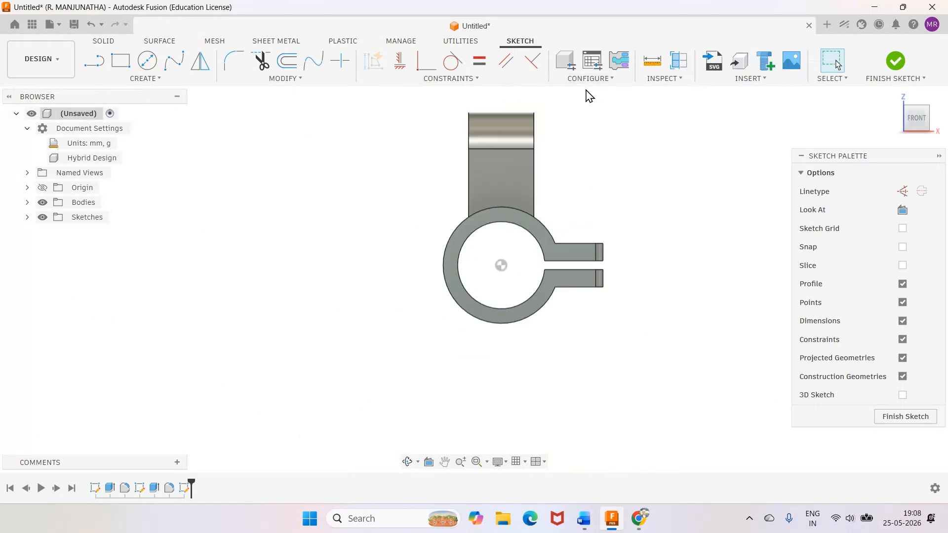
{"action": "scroll", "coordinate": [587, 91], "scroll_direction": "up", "scroll_amount": 2}
{"action": "key", "text": "p"}
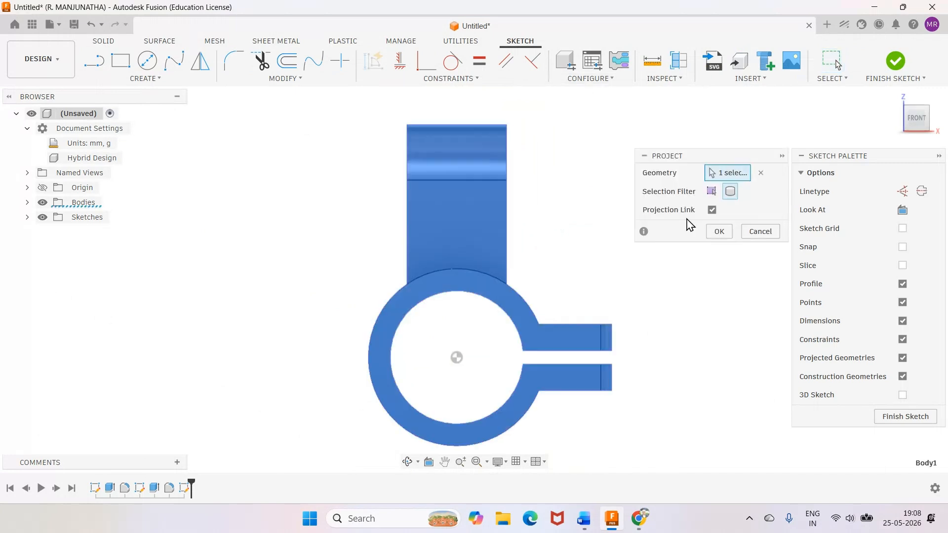
{"action": "left_click", "coordinate": [721, 232]}
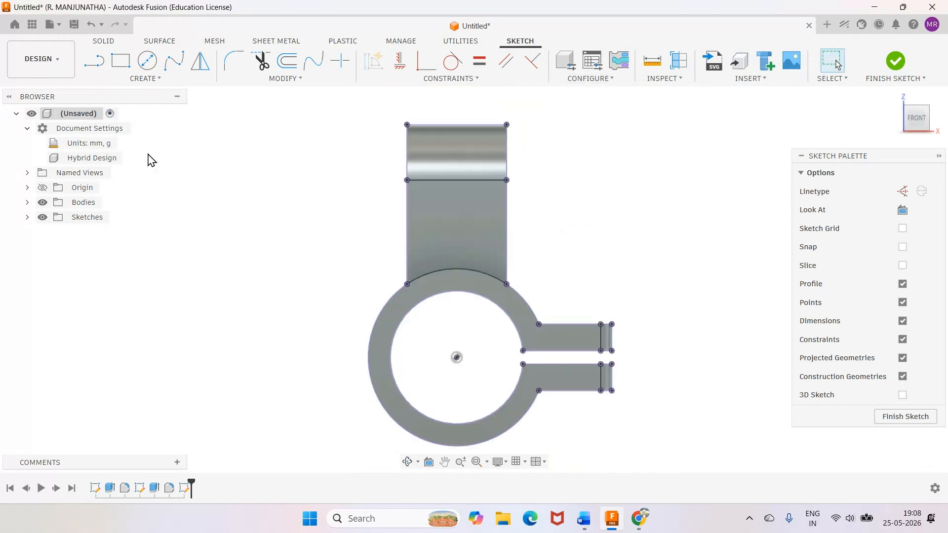
Sketch a slot rectangle over the lug, dimension its bottom edge 55 mm below the lug's top, and extend its top edge above the lug.
{"action": "left_click", "coordinate": [120, 61]}
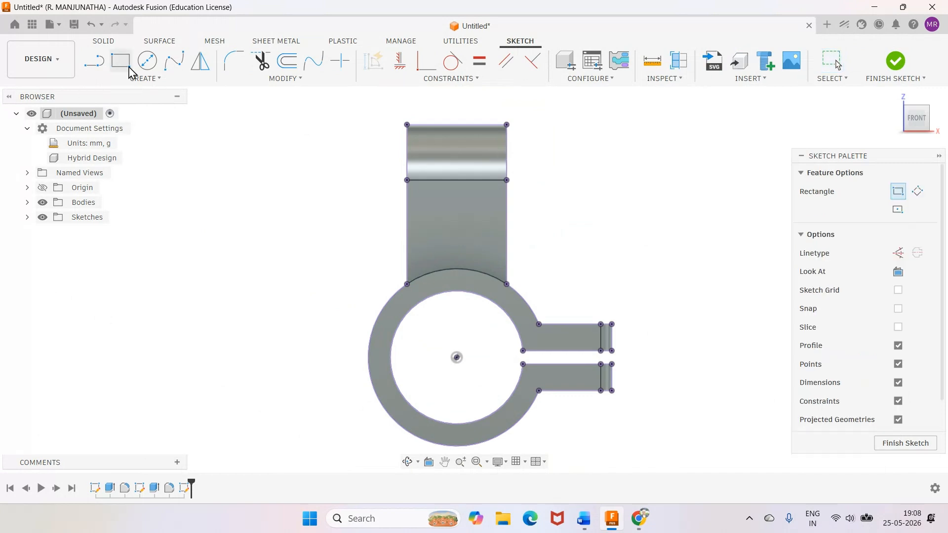
{"action": "left_click", "coordinate": [433, 102]}
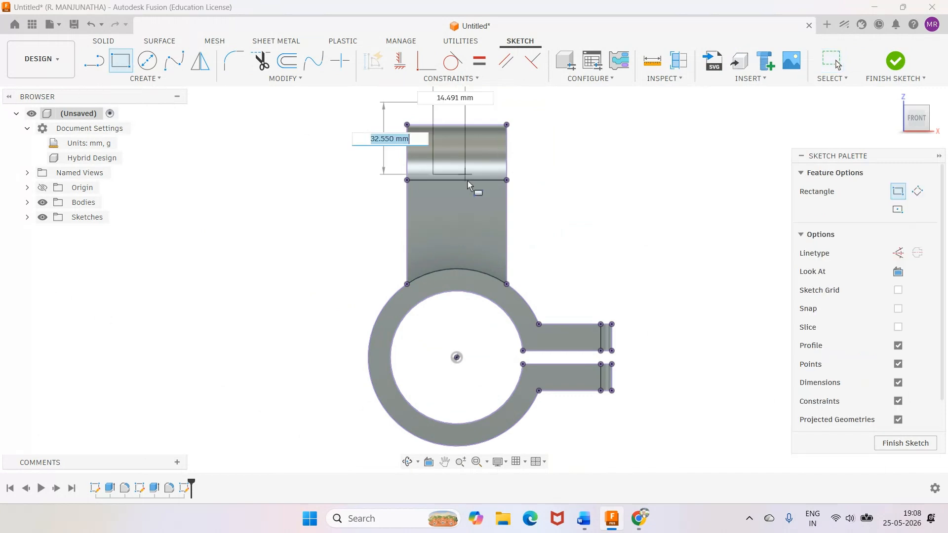
{"action": "left_click", "coordinate": [484, 229]}
{"action": "key", "text": "d"}
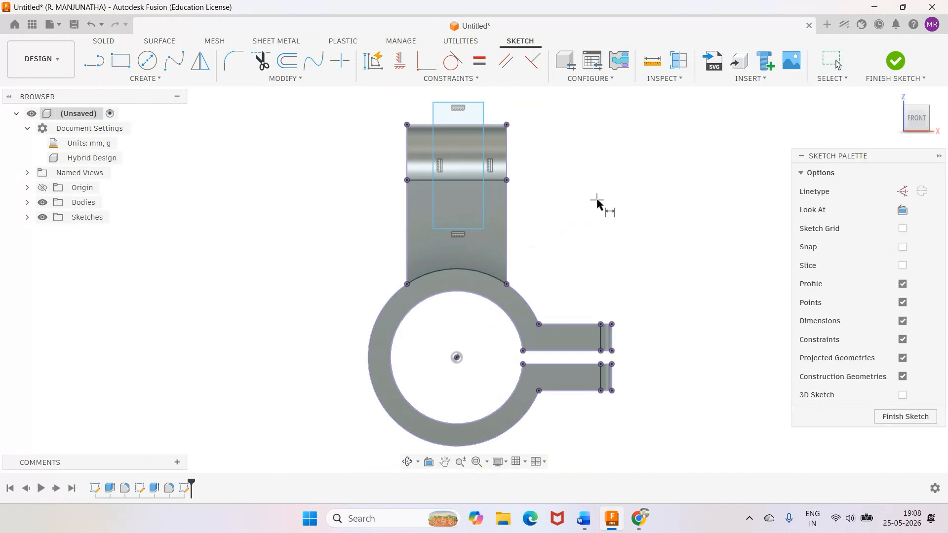
{"action": "left_click", "coordinate": [470, 228]}
{"action": "left_click", "coordinate": [476, 125]}
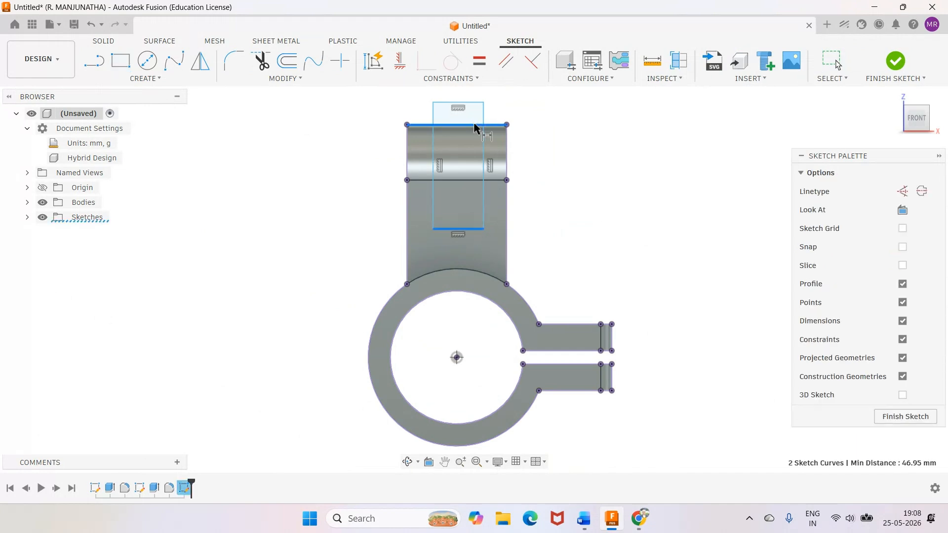
{"action": "left_click", "coordinate": [572, 140]}
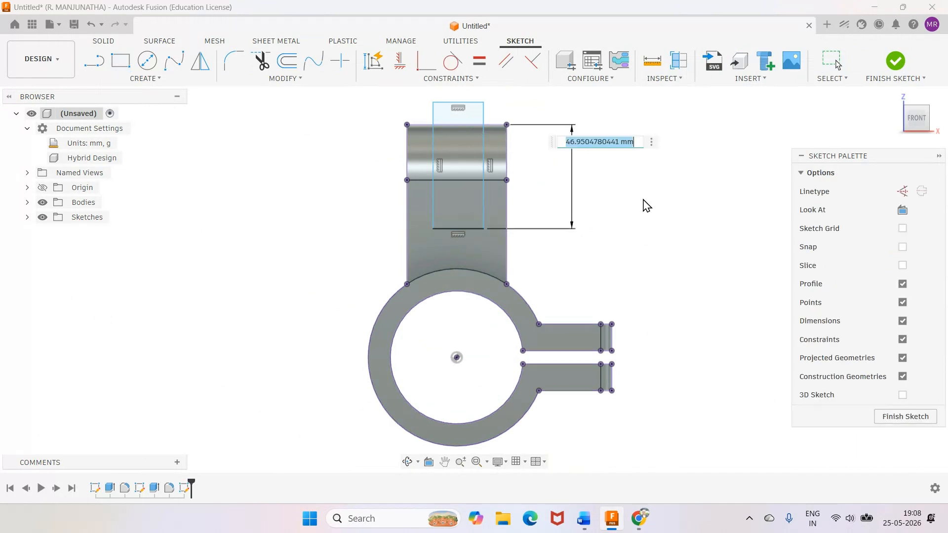
{"action": "type", "text": "55"}
{"action": "key", "text": "Return"}
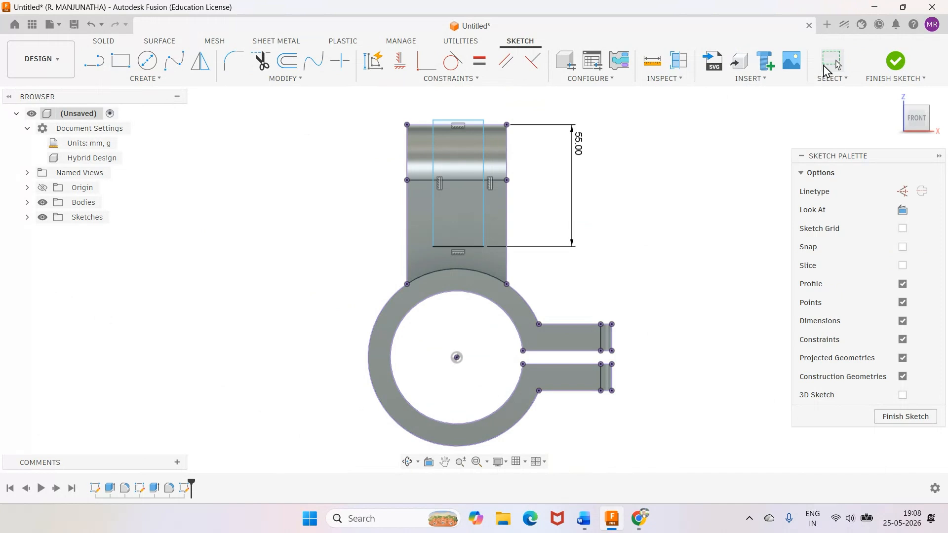
{"action": "left_click_drag", "start_coordinate": [459, 121], "coordinate": [464, 97]}
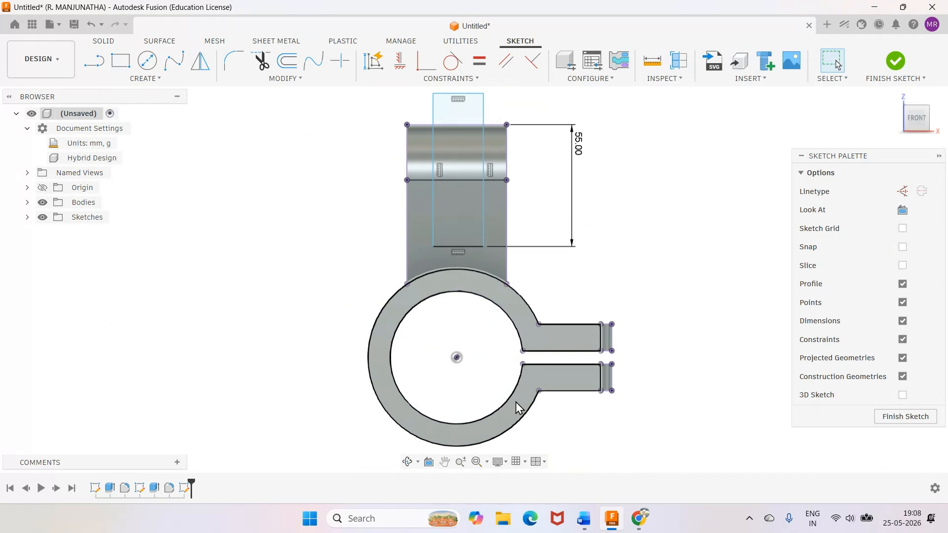
Check the wall thickness in the Word drawing, return to Fusion, and dimension the rectangle's left edge 15 mm from the lug's left side.
{"action": "left_click", "coordinate": [584, 520]}
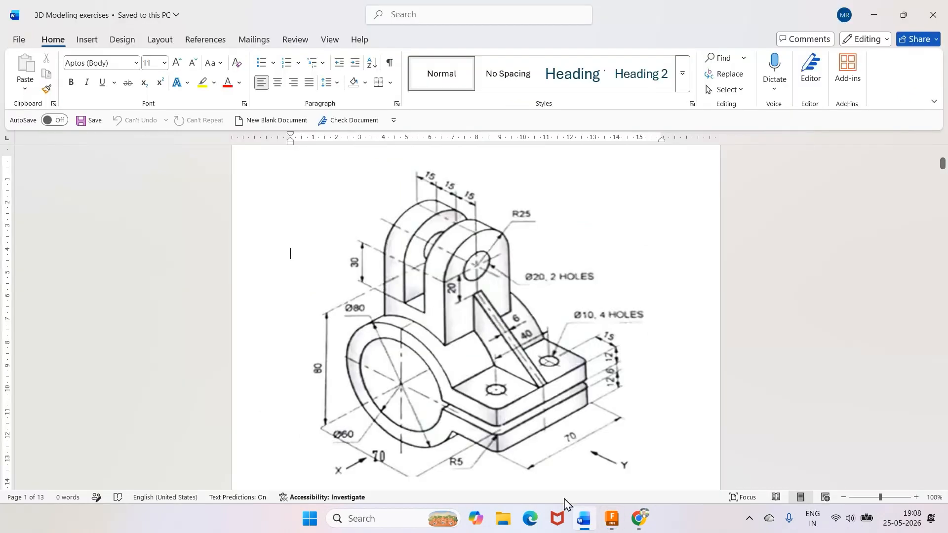
{"action": "left_click", "coordinate": [612, 518]}
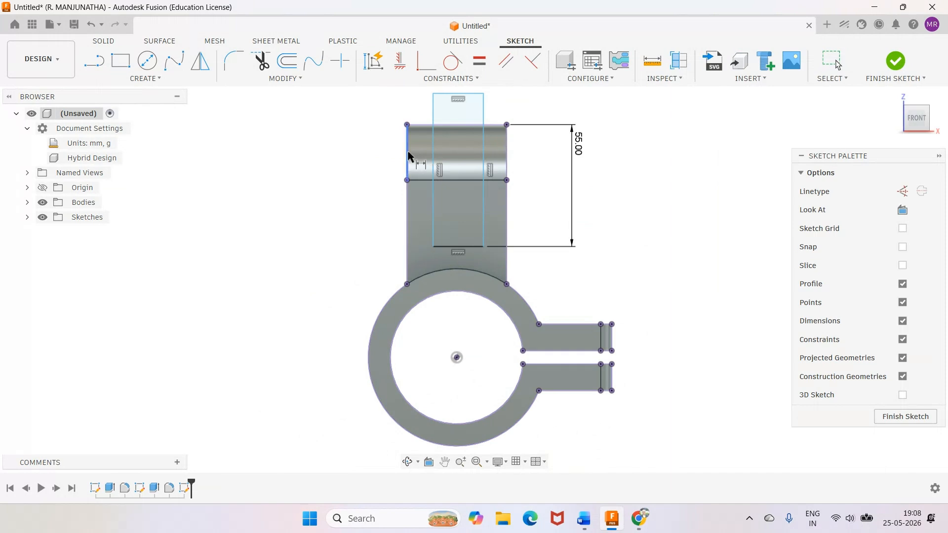
{"action": "left_click", "coordinate": [409, 154]}
{"action": "left_click", "coordinate": [433, 148]}
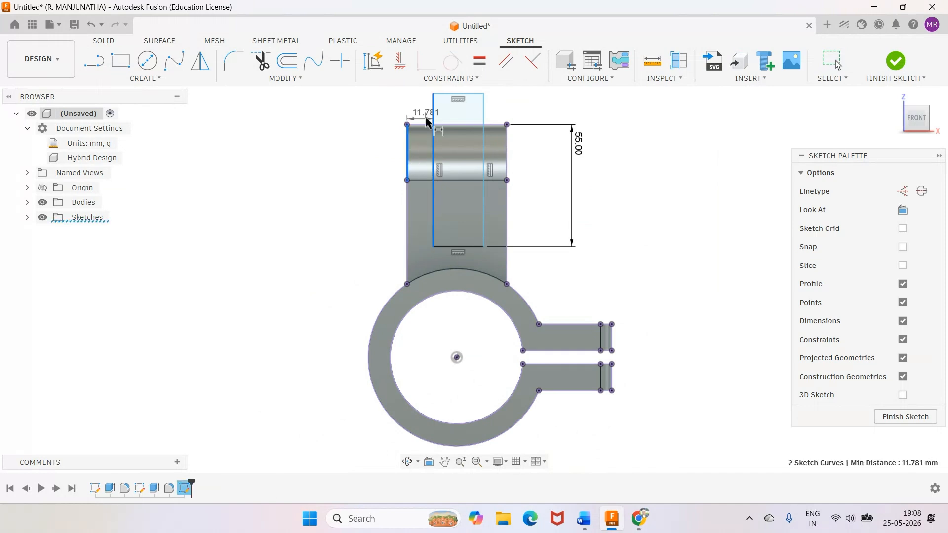
{"action": "left_click", "coordinate": [415, 104]}
{"action": "type", "text": "15"}
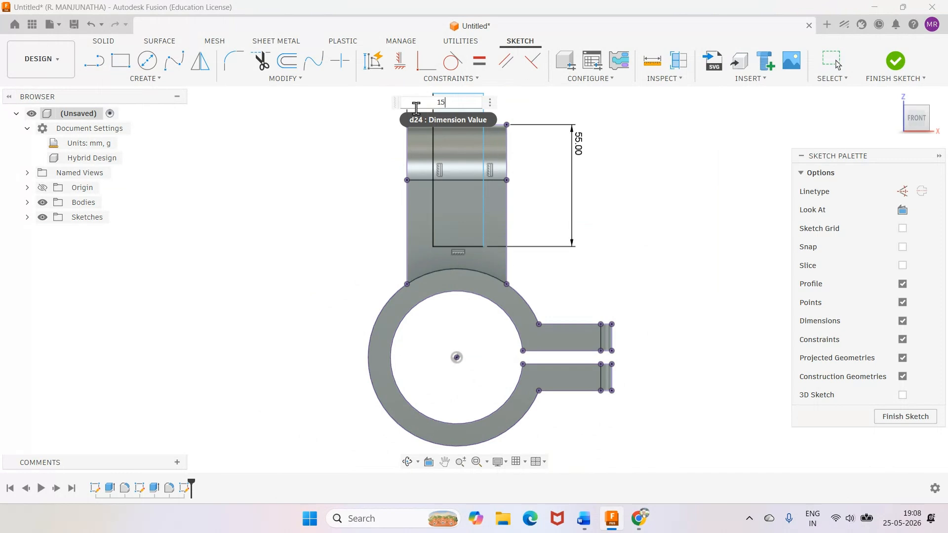
{"action": "key", "text": "Return"}
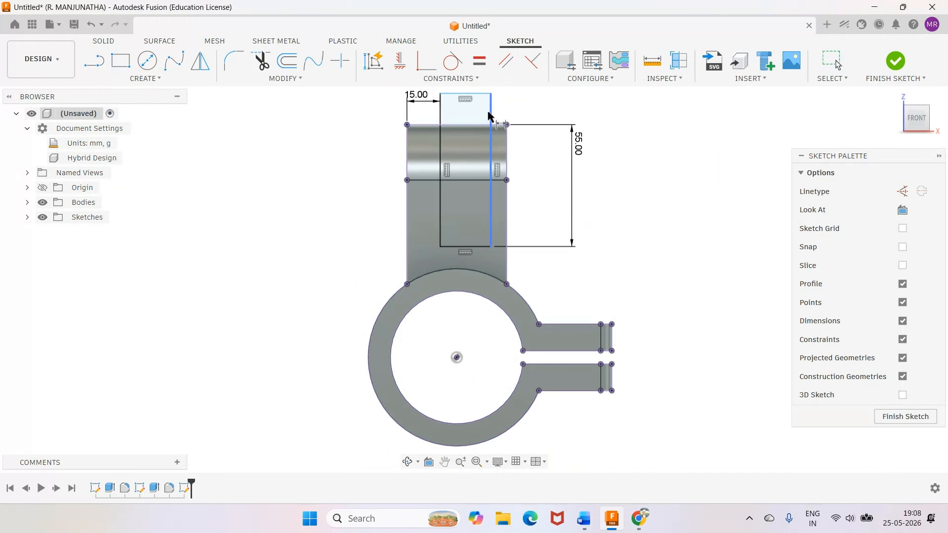
Dimension the rectangle's right edge 15 mm from the lug's right side and finish the sketch.
{"action": "left_click", "coordinate": [489, 114]}
{"action": "left_click", "coordinate": [506, 143]}
{"action": "left_click", "coordinate": [505, 102]}
{"action": "type", "text": "15"}
{"action": "key", "text": "Return"}
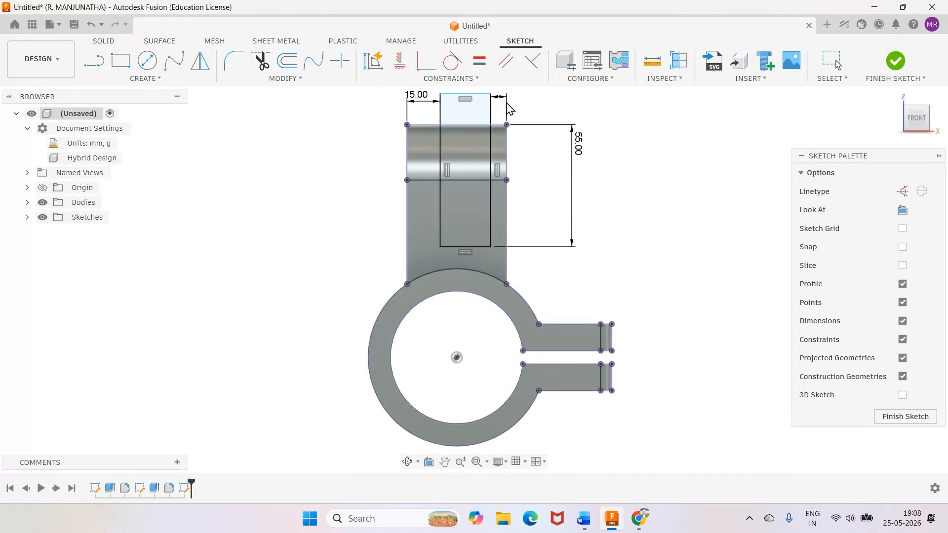
{"action": "left_click", "coordinate": [896, 62]}
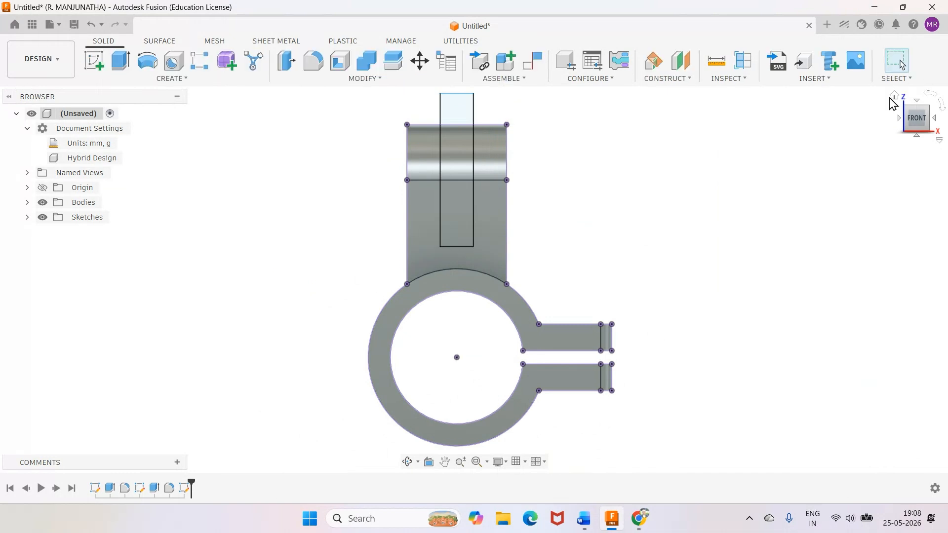
Extrude both slot rectangle profiles as a cut with extent All, flipped through the lug to open its central slot.
{"action": "left_click", "coordinate": [895, 96]}
{"action": "key", "text": "e"}
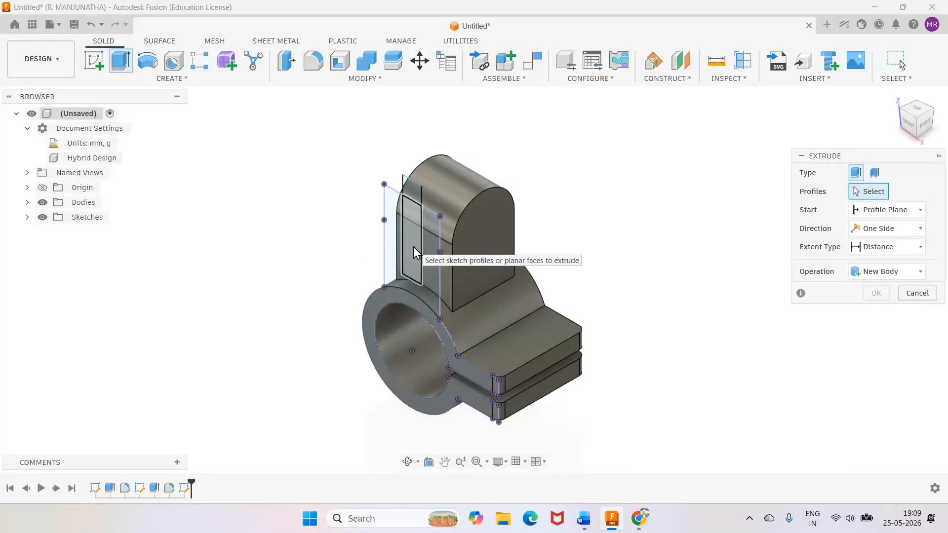
{"action": "left_click", "coordinate": [415, 251]}
{"action": "left_click", "coordinate": [416, 206]}
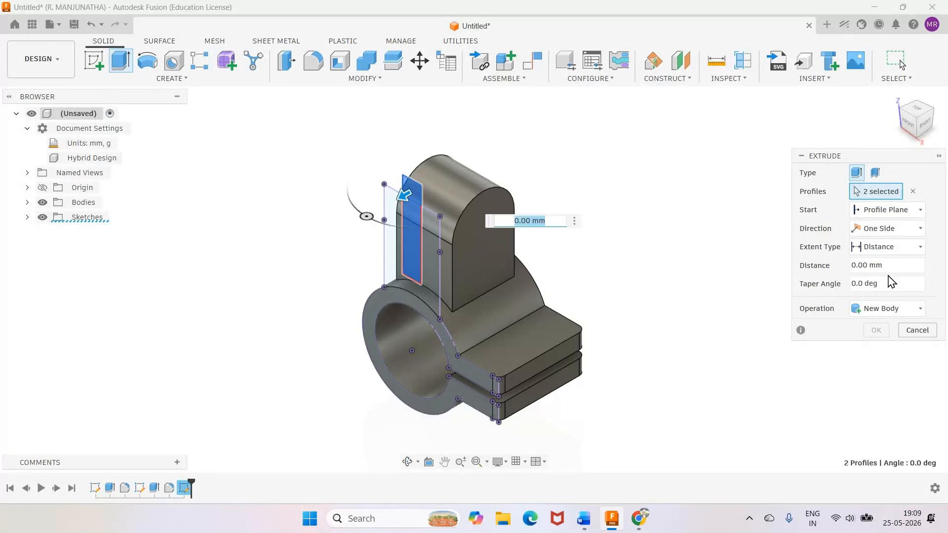
{"action": "left_click", "coordinate": [888, 247]}
{"action": "left_click", "coordinate": [848, 296]}
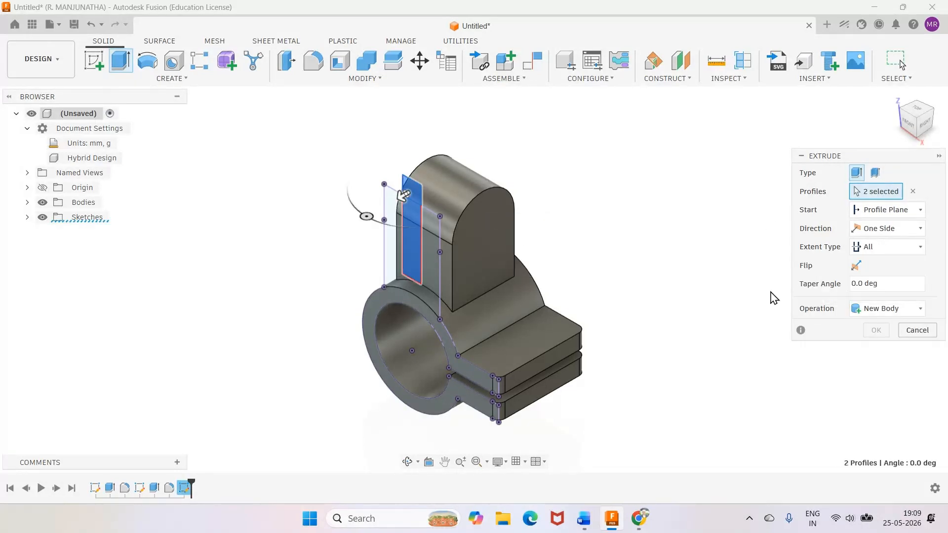
{"action": "left_click", "coordinate": [856, 267]}
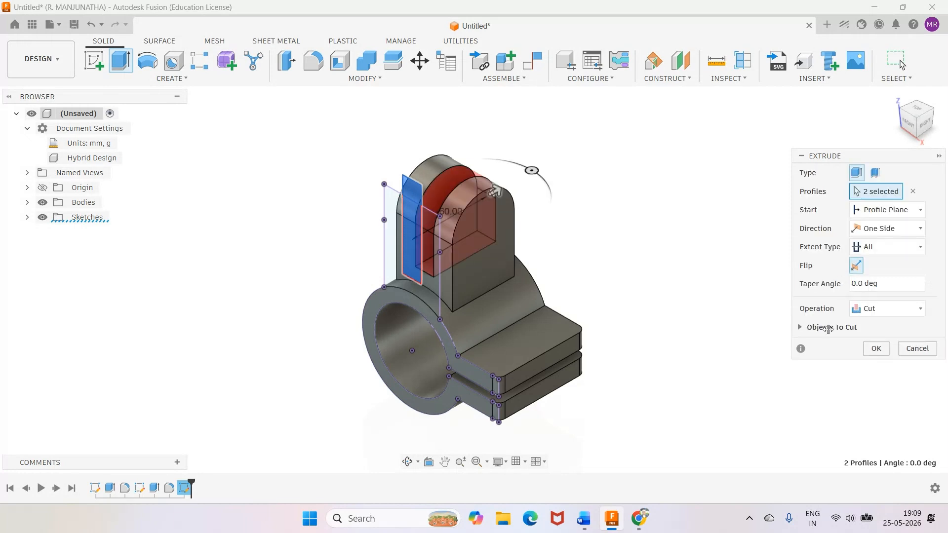
{"action": "left_click", "coordinate": [875, 349]}
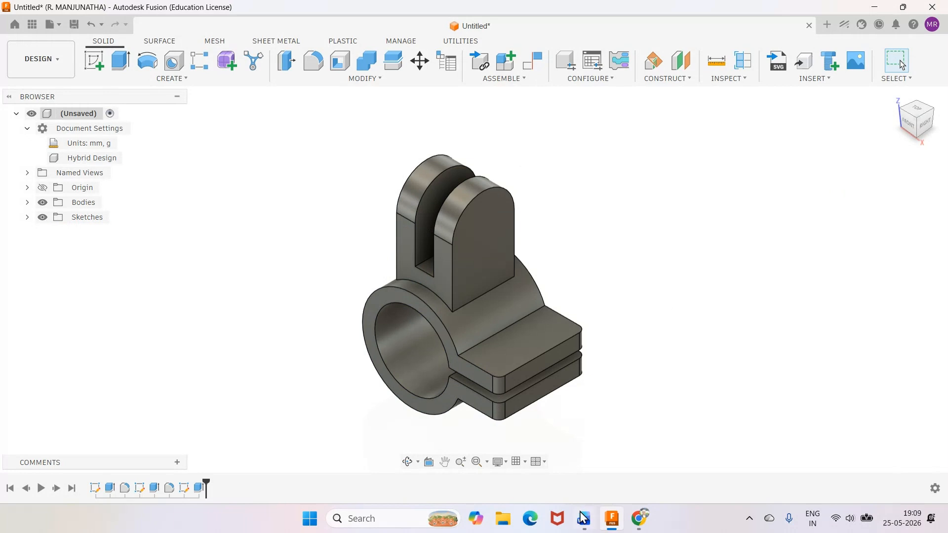
Check the hole callout in the Word drawing and, in Fusion, cut a simple 20 mm hole through all, centred on the lug's rounded end.
{"action": "left_click", "coordinate": [586, 525]}
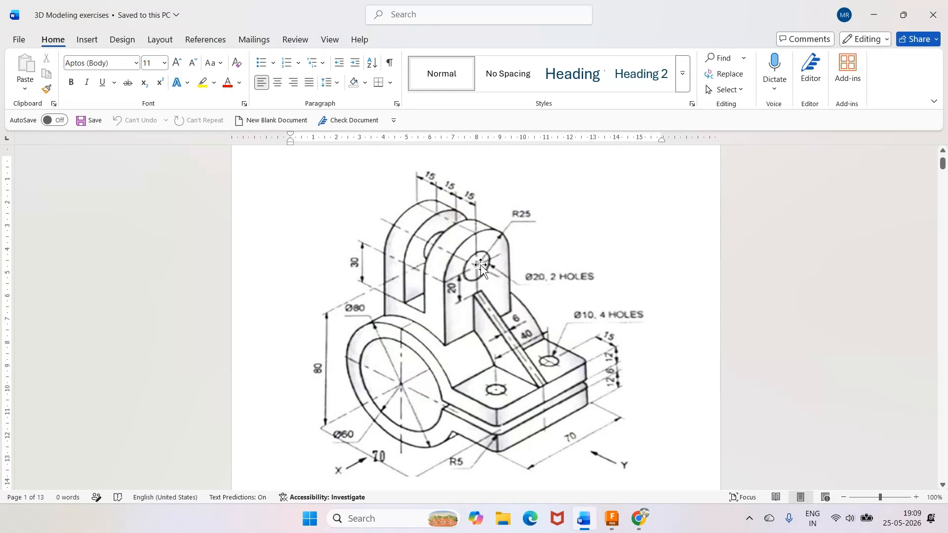
{"action": "key", "text": "alt+Tab"}
{"action": "key", "text": "h"}
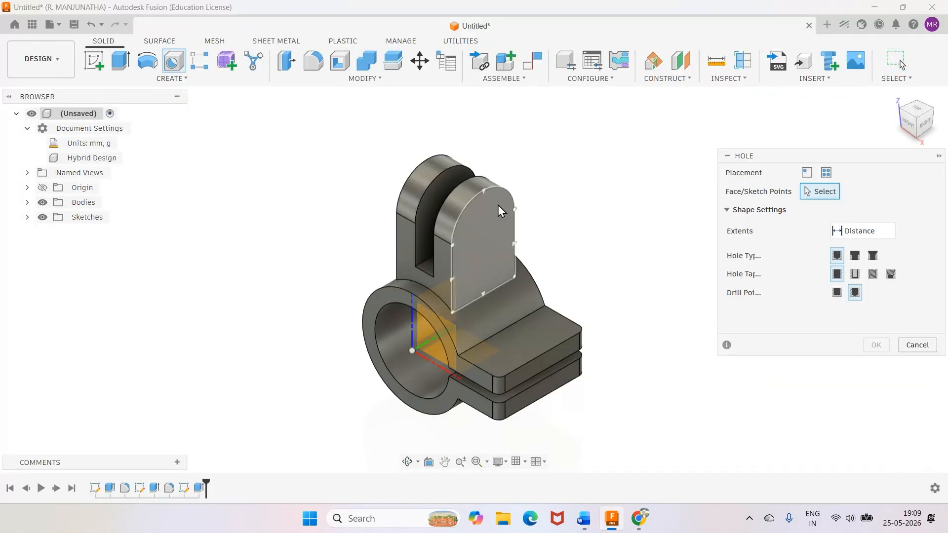
{"action": "left_click", "coordinate": [484, 229]}
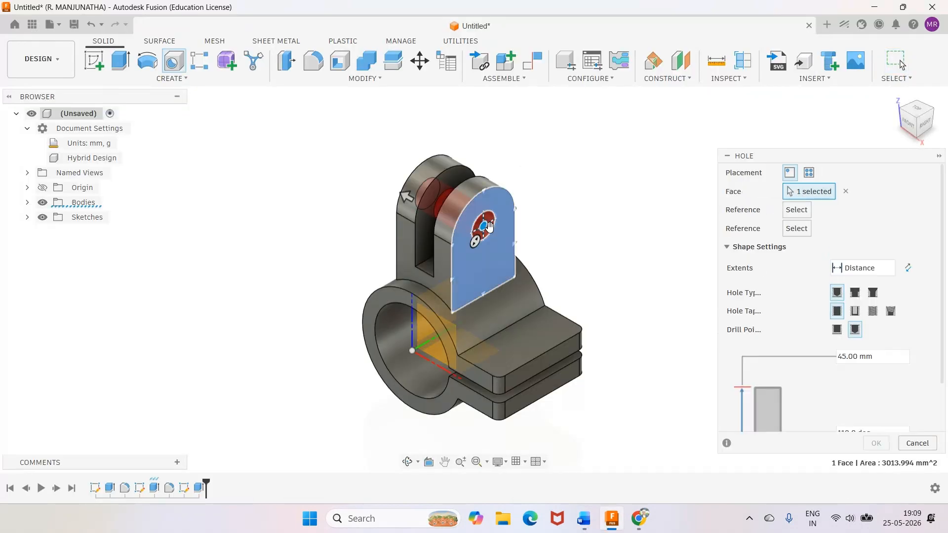
{"action": "left_click", "coordinate": [585, 521]}
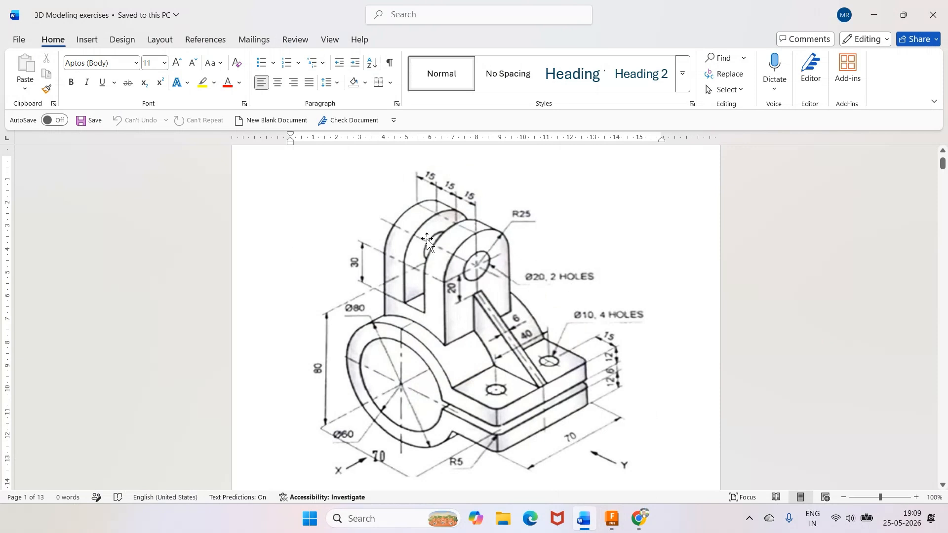
{"action": "left_click", "coordinate": [611, 522]}
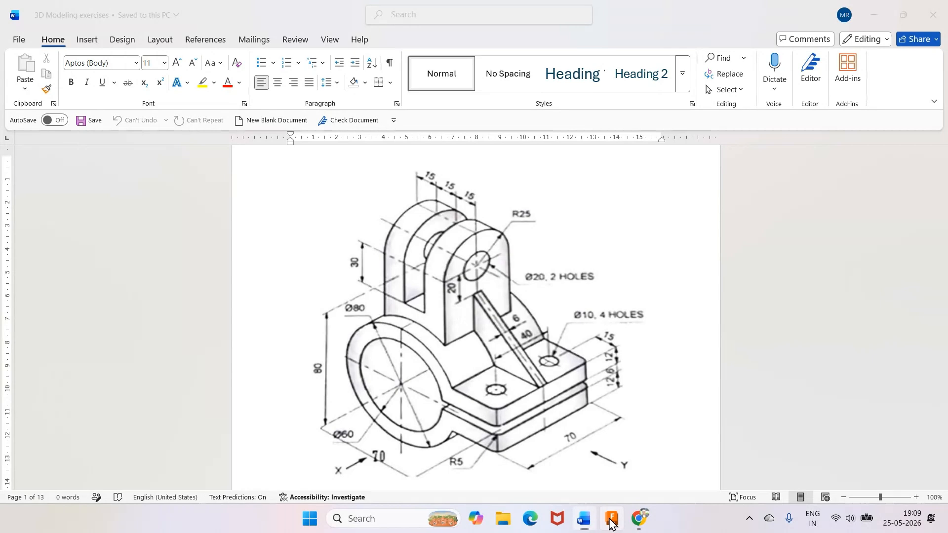
{"action": "left_click", "coordinate": [857, 269]}
{"action": "left_click", "coordinate": [834, 313]}
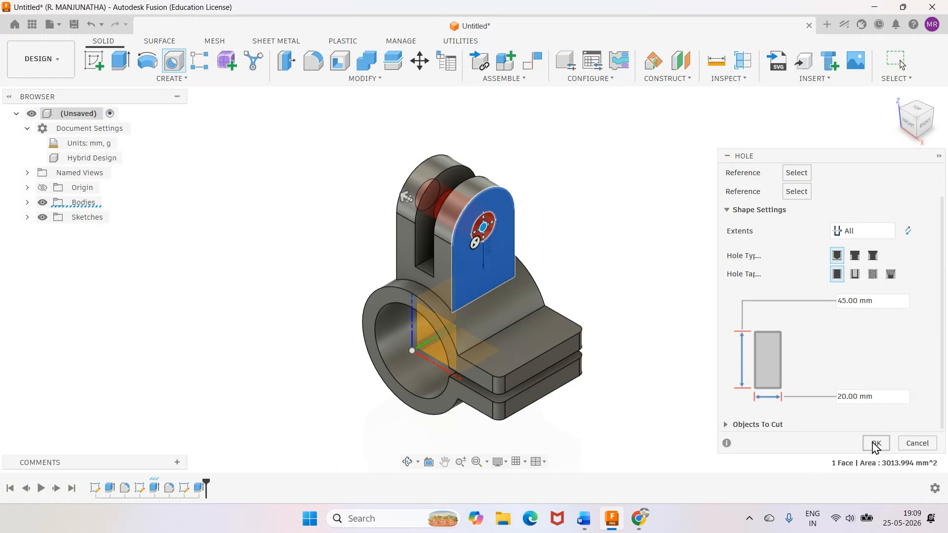
{"action": "left_click", "coordinate": [876, 445]}
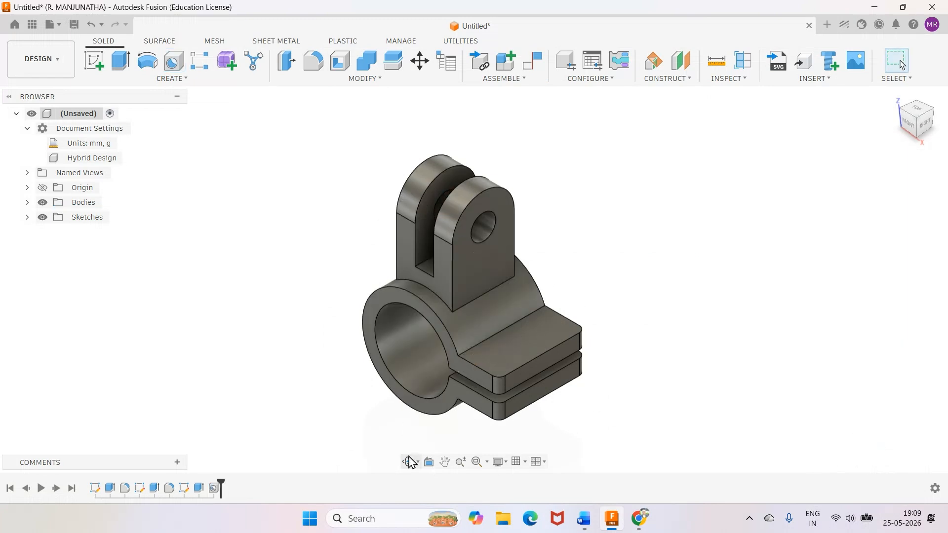
Inspect the lug's hole and the origin planes in Fusion, and compare the model with the rib in the Word drawing.
{"action": "left_click", "coordinate": [409, 458]}
{"action": "mouse_move", "coordinate": [420, 352]}
{"action": "left_mouse_down"}
{"action": "mouse_move", "coordinate": [532, 314]}
{"action": "mouse_move", "coordinate": [401, 354]}
{"action": "left_mouse_up"}
{"action": "right_click", "coordinate": [566, 253]}
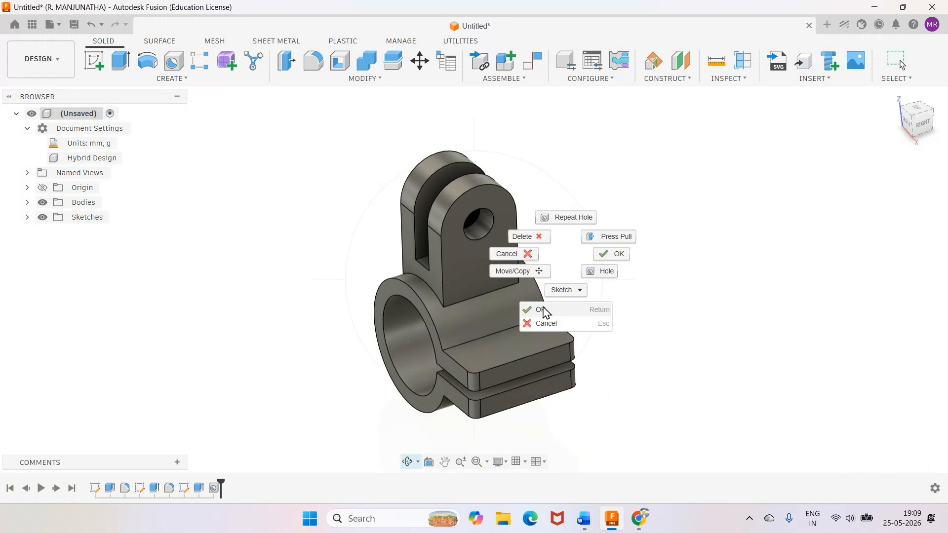
{"action": "left_click", "coordinate": [543, 309]}
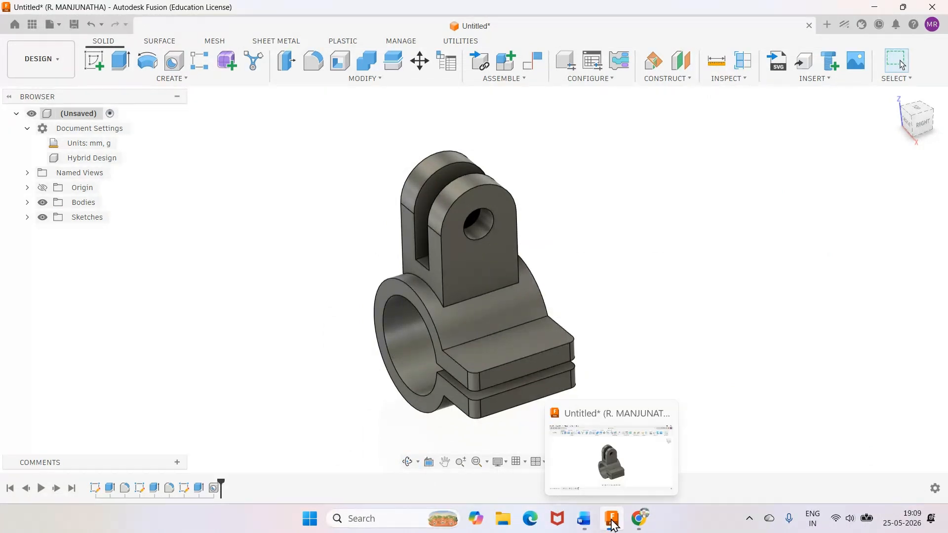
{"action": "left_click", "coordinate": [584, 519]}
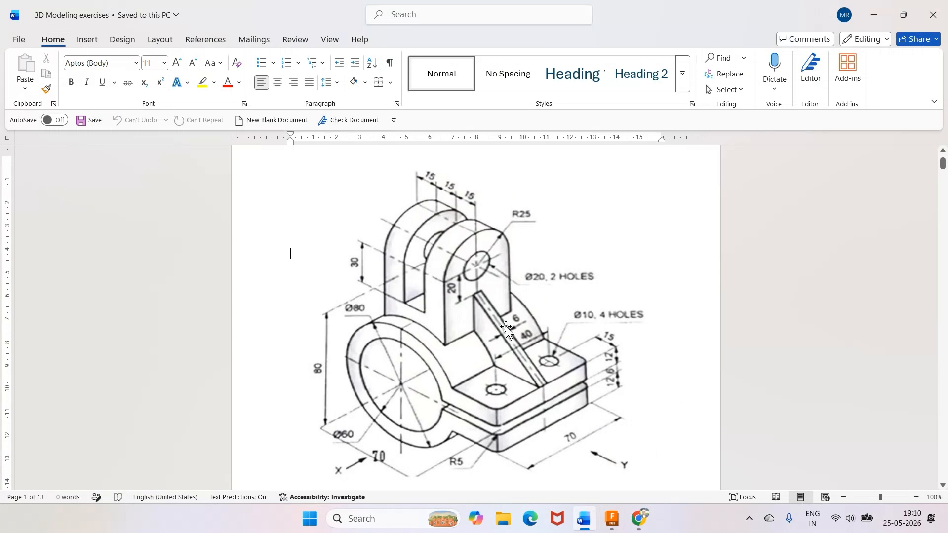
{"action": "left_click", "coordinate": [612, 526]}
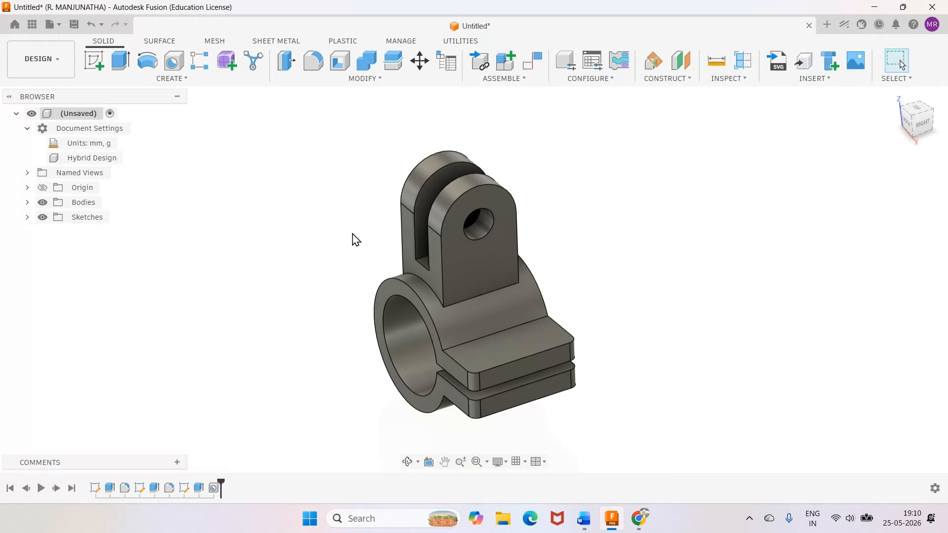
{"action": "left_click", "coordinate": [43, 188]}
{"action": "left_click", "coordinate": [923, 124]}
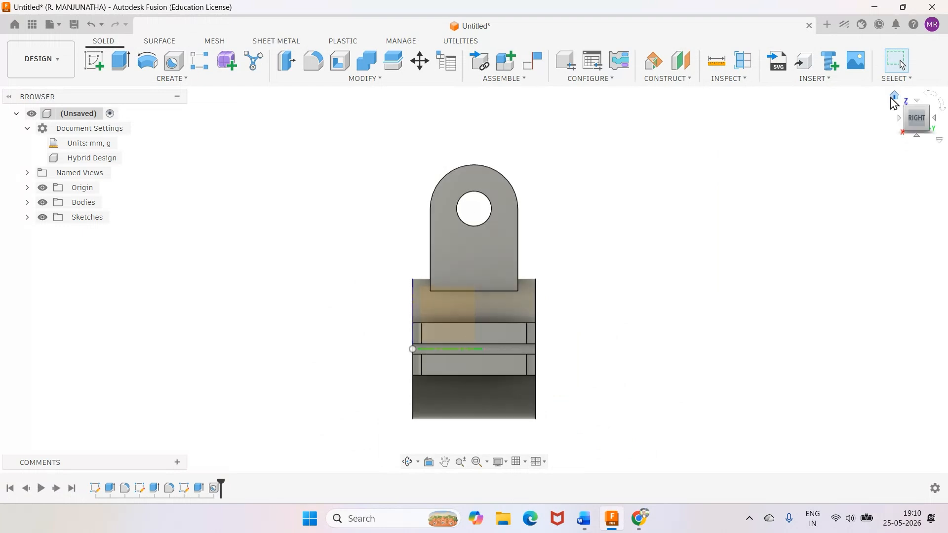
{"action": "left_click", "coordinate": [894, 97]}
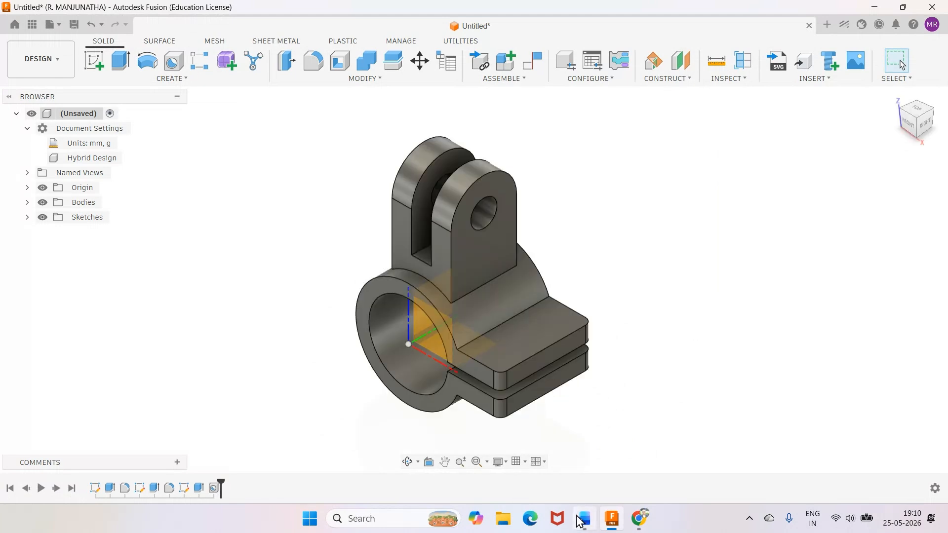
{"action": "left_click", "coordinate": [583, 519]}
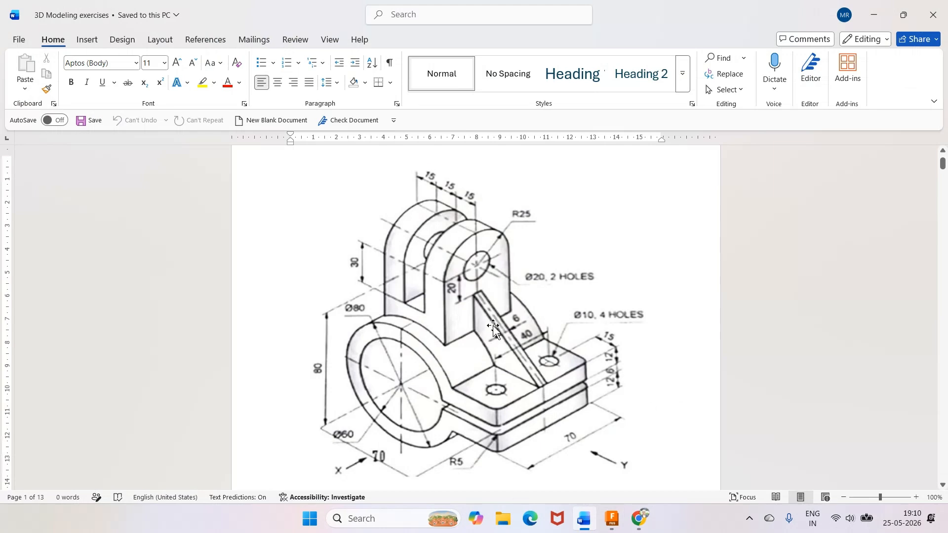
{"action": "key", "text": "alt+Tab"}
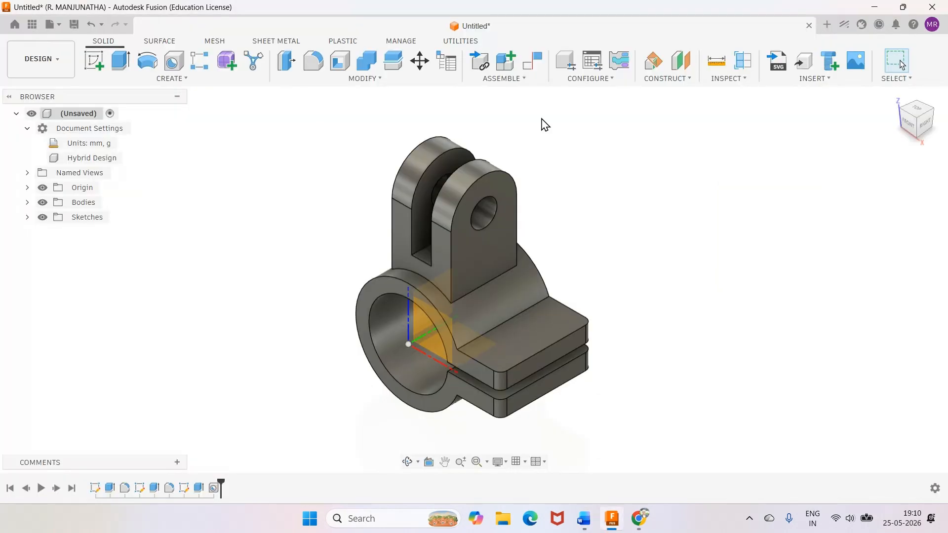
Construct a midplane between the ring's front and rear faces, checking the Word drawing before accepting it, and hide the origin.
{"action": "left_click", "coordinate": [668, 80]}
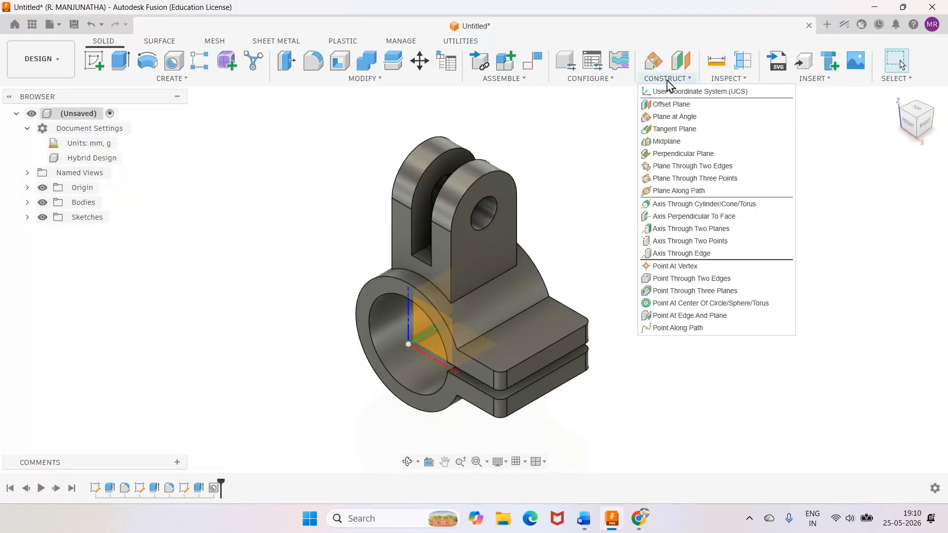
{"action": "left_click", "coordinate": [664, 143]}
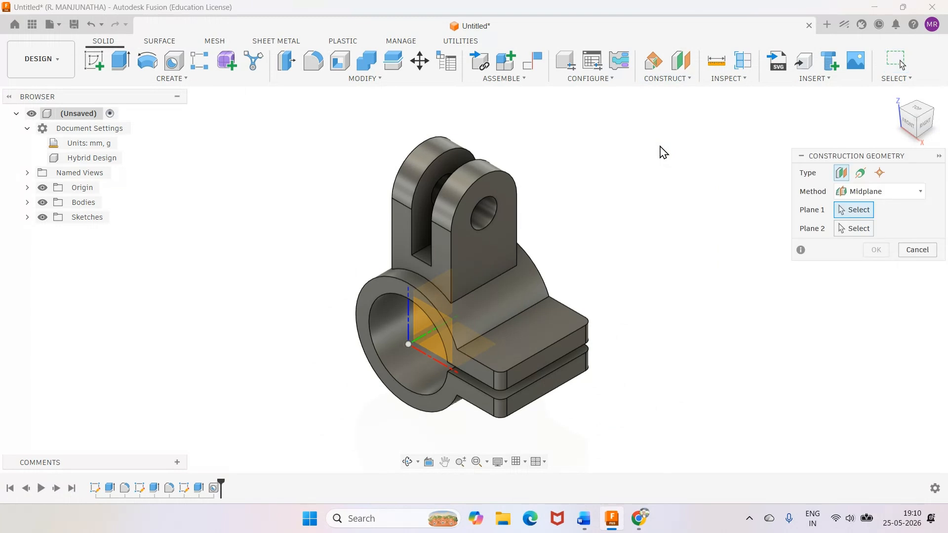
{"action": "left_click", "coordinate": [390, 277]}
{"action": "middle_click_drag", "start_coordinate": [431, 450], "coordinate": [500, 262], "text": "shift"}
{"action": "left_click_drag", "start_coordinate": [500, 262], "coordinate": [487, 246]}
{"action": "right_click", "coordinate": [487, 245]}
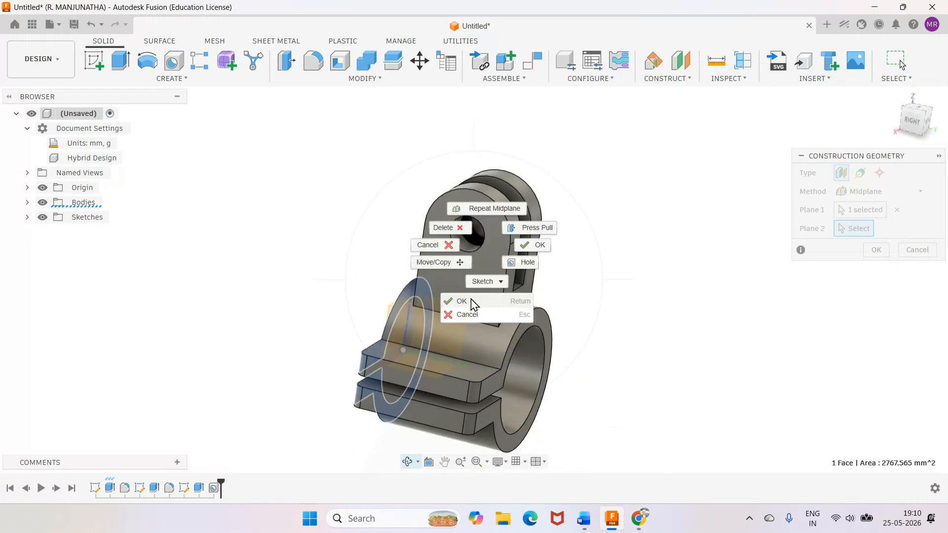
{"action": "left_click", "coordinate": [472, 301]}
{"action": "left_click", "coordinate": [536, 318]}
{"action": "mouse_move", "coordinate": [894, 101]}
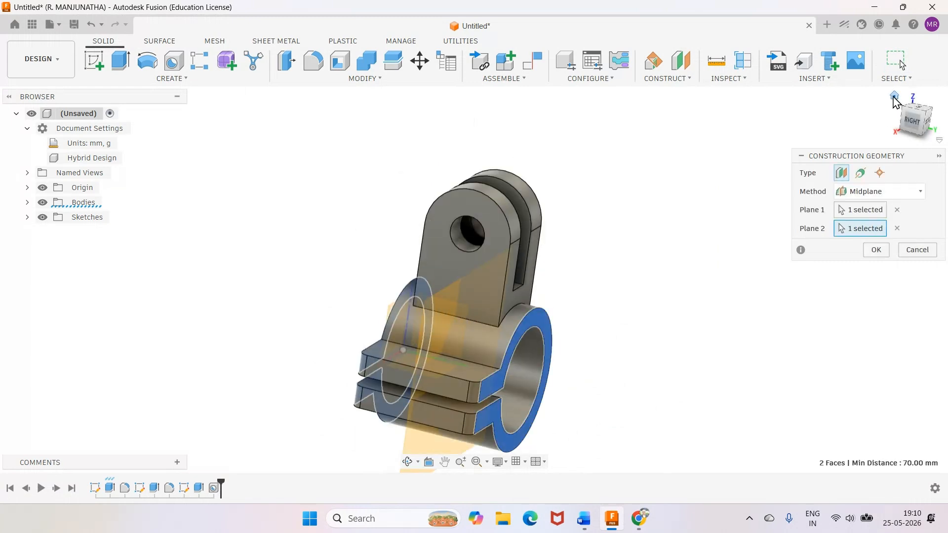
{"action": "left_click", "coordinate": [895, 97]}
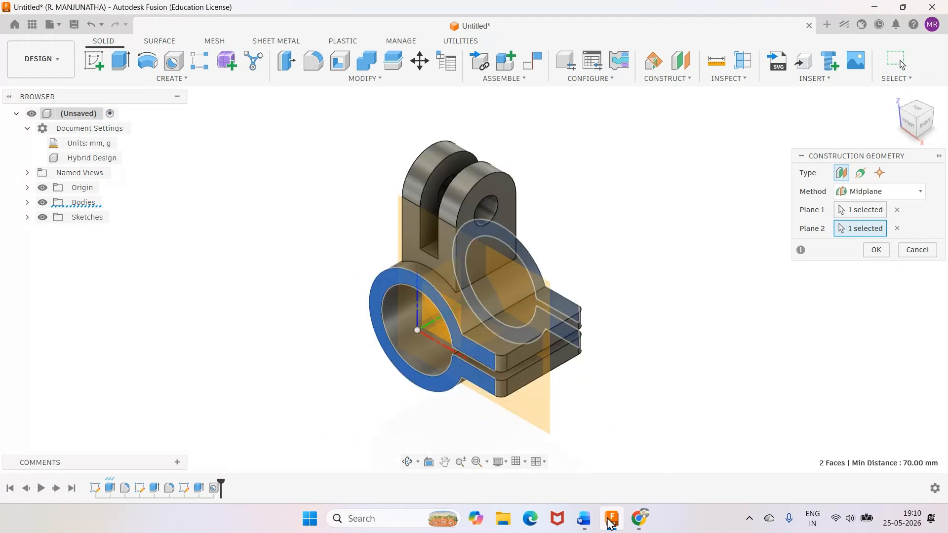
{"action": "left_click", "coordinate": [586, 518]}
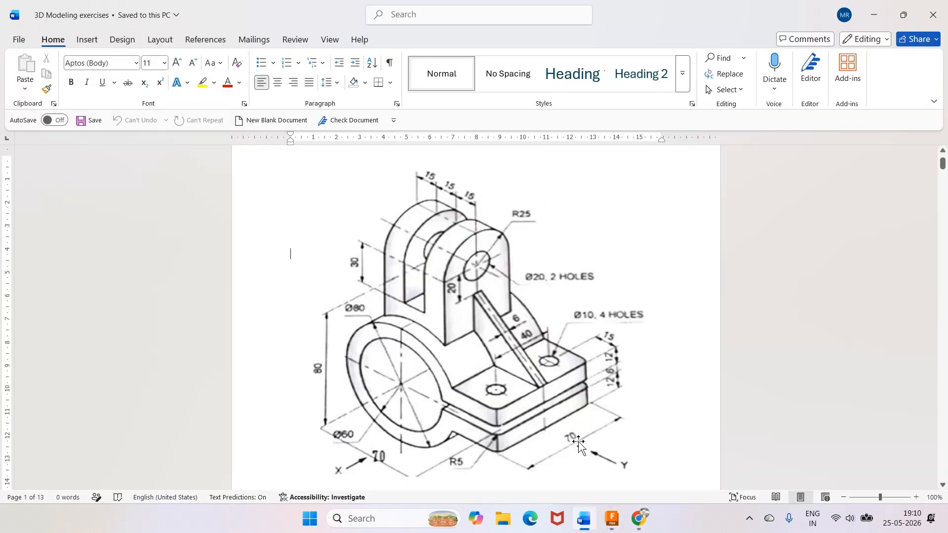
{"action": "mouse_move", "coordinate": [617, 526]}
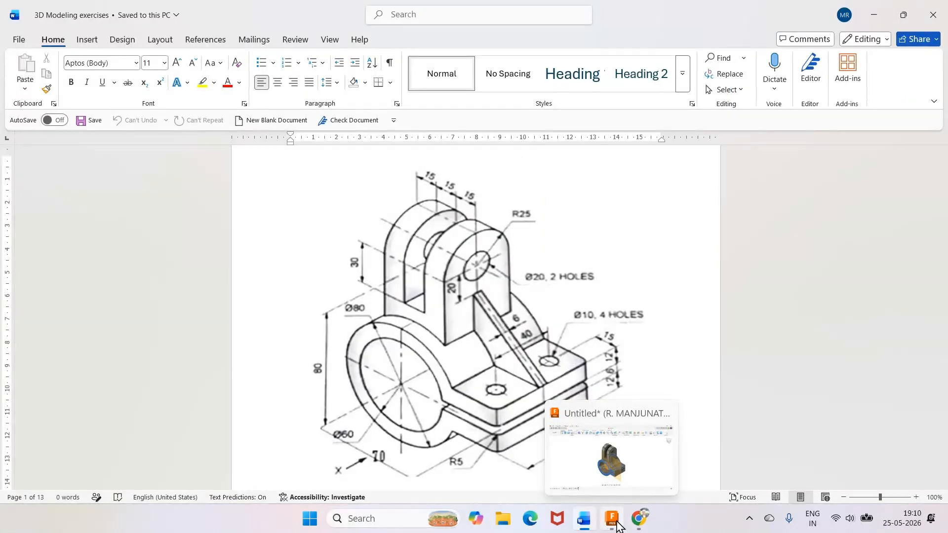
{"action": "left_click", "coordinate": [617, 525]}
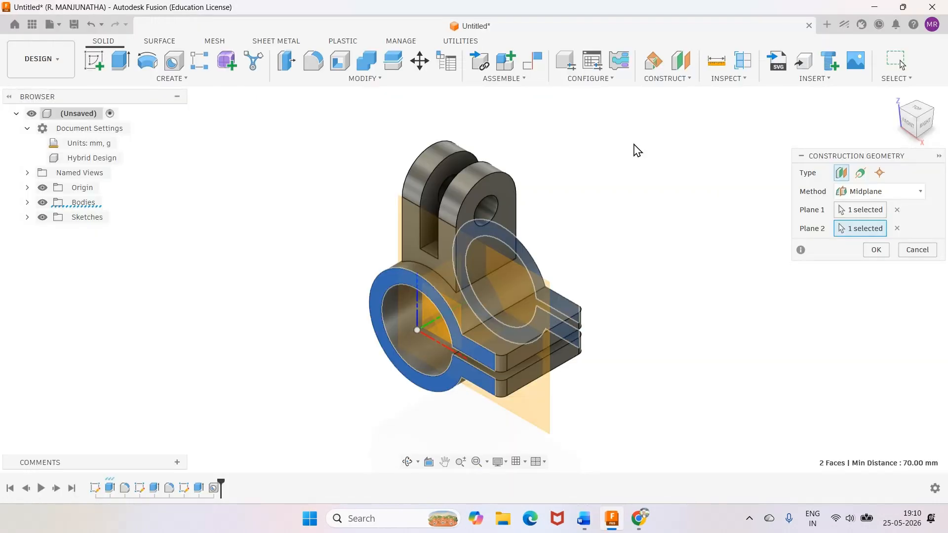
{"action": "left_click", "coordinate": [876, 250]}
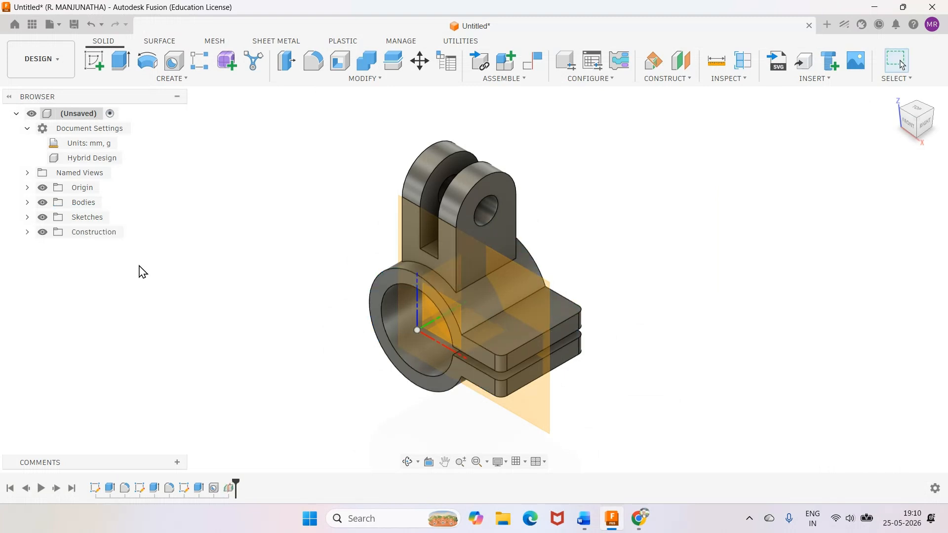
{"action": "left_click", "coordinate": [43, 188]}
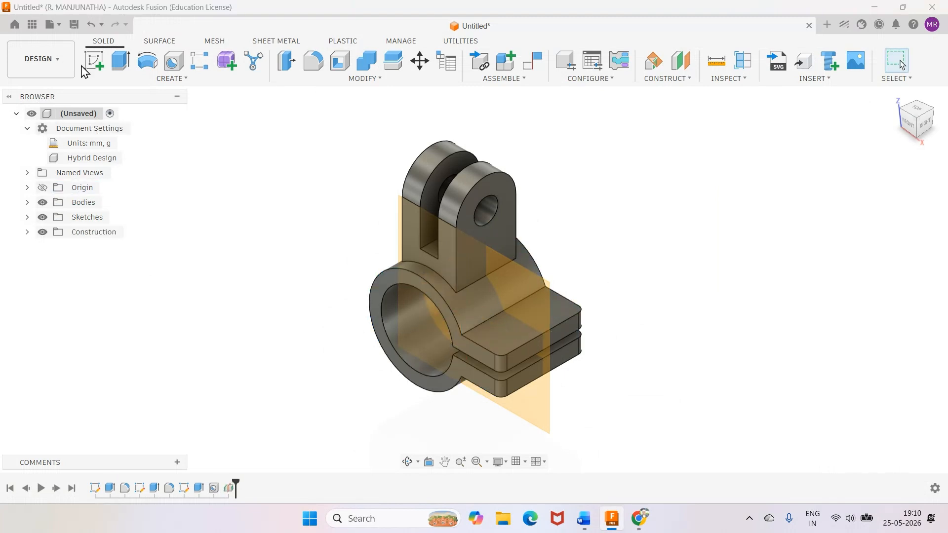
Start a sketch on the ring's midplane and project the whole bracket body into it.
{"action": "left_click", "coordinate": [521, 290]}
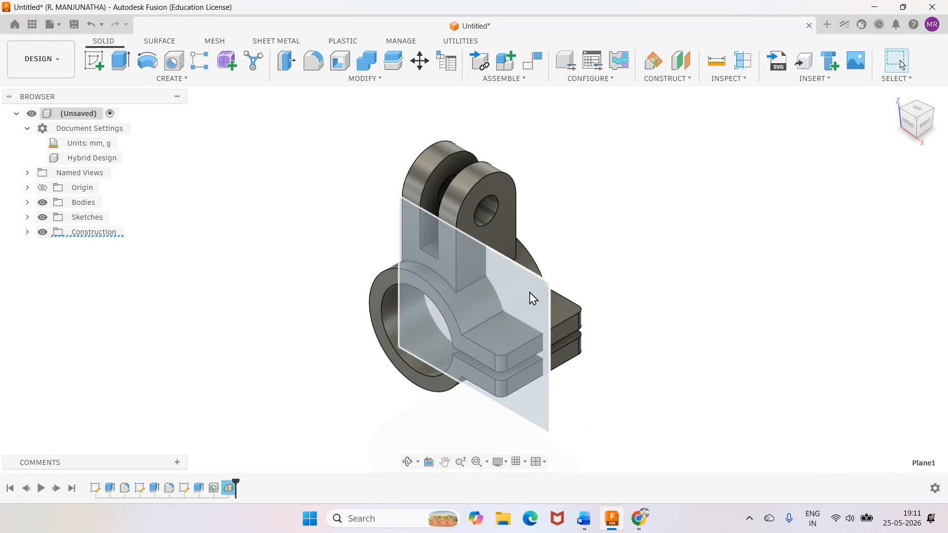
{"action": "left_click", "coordinate": [95, 61]}
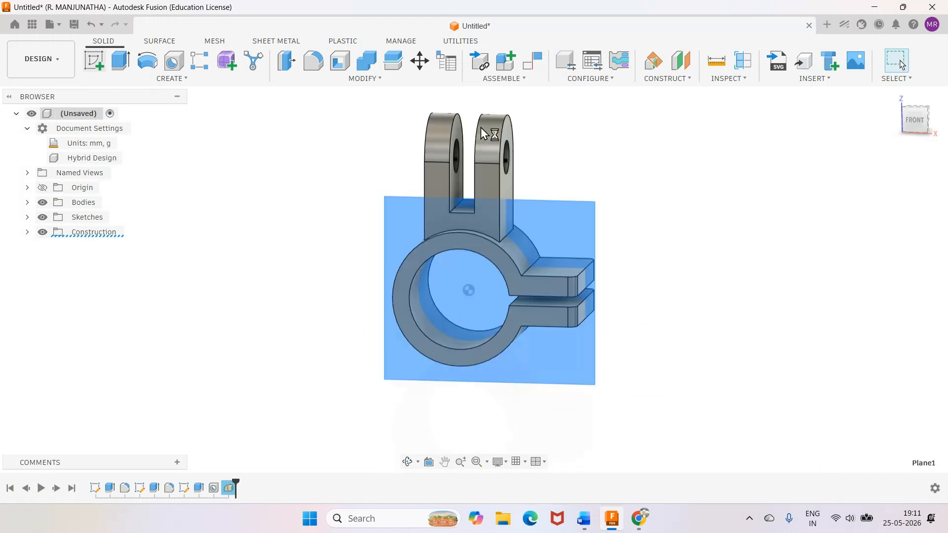
{"action": "scroll", "coordinate": [595, 127], "scroll_direction": "up", "scroll_amount": 4}
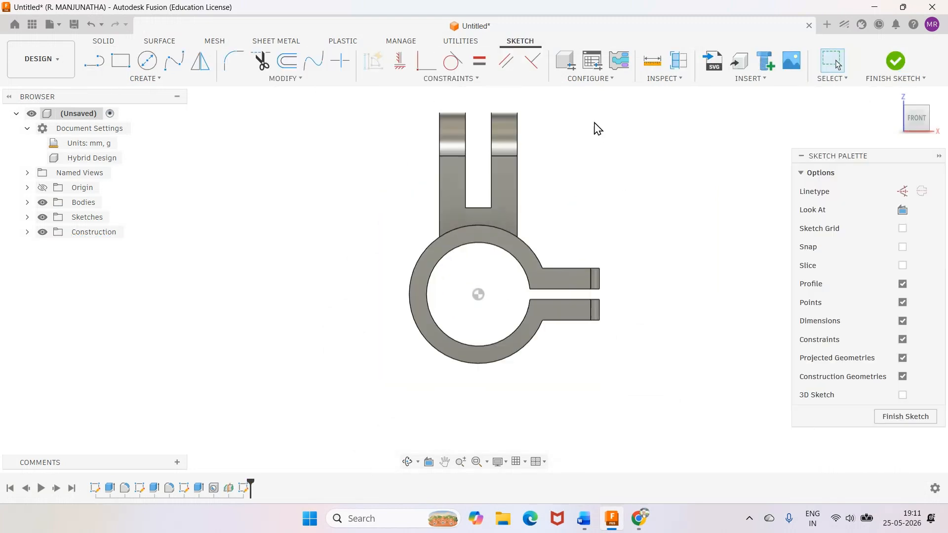
{"action": "key", "text": "p"}
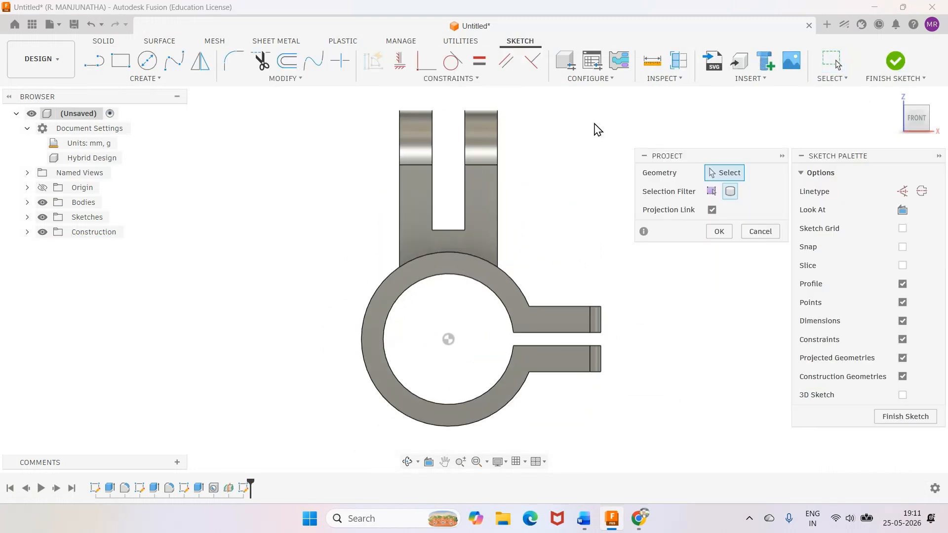
{"action": "left_click", "coordinate": [482, 247]}
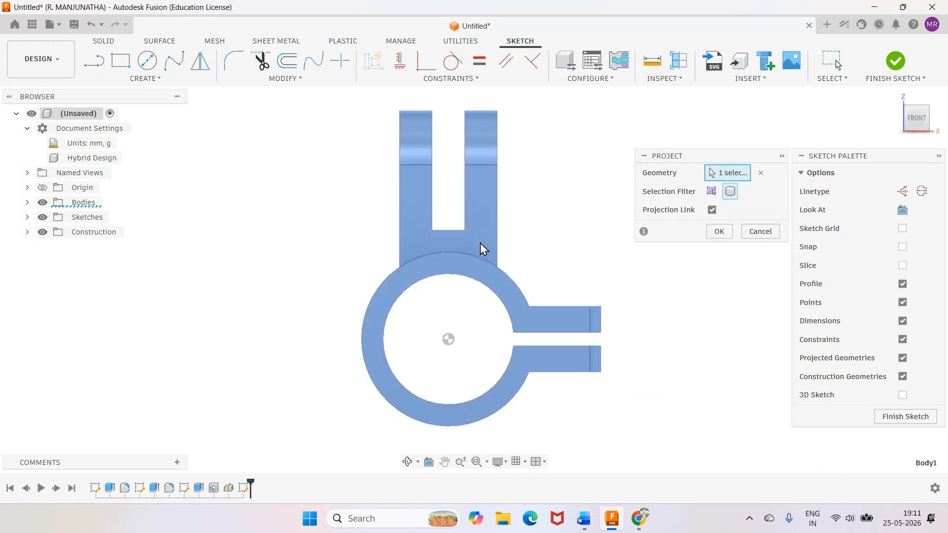
{"action": "left_click", "coordinate": [713, 233]}
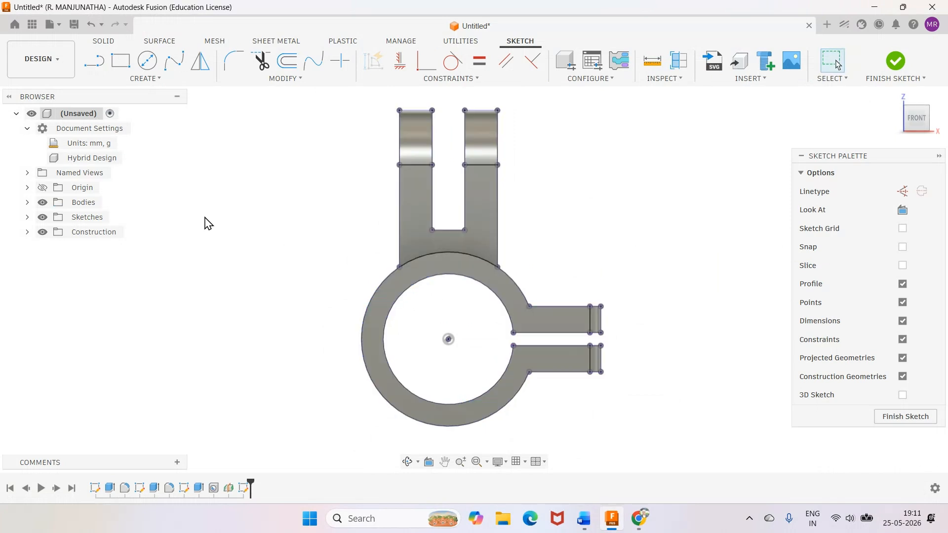
Hide the bodies and draw the rib's sloping line, about 72 mm long, from the lug's outer edge to the upper clamp plate's outer top corner.
{"action": "left_click", "coordinate": [43, 203]}
{"action": "scroll", "coordinate": [632, 204], "scroll_direction": "up", "scroll_amount": 1}
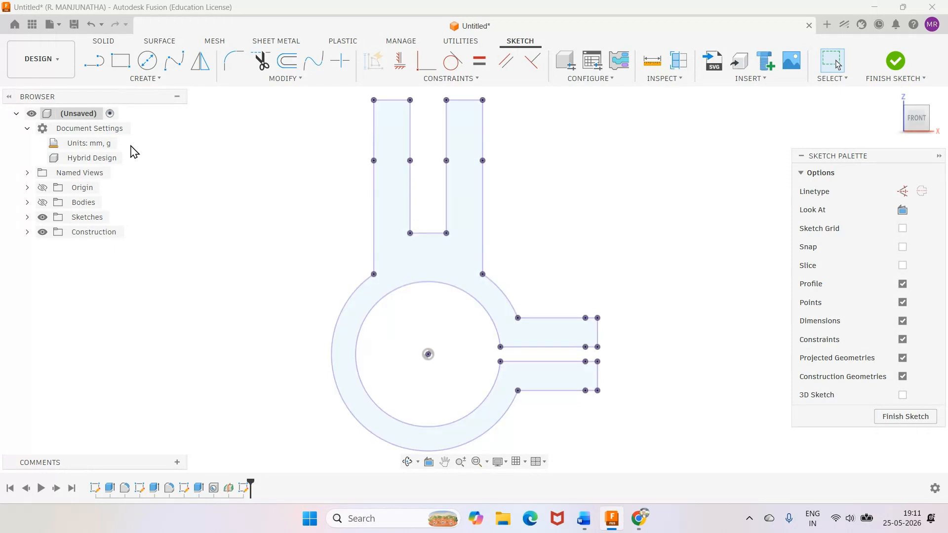
{"action": "left_click", "coordinate": [93, 69]}
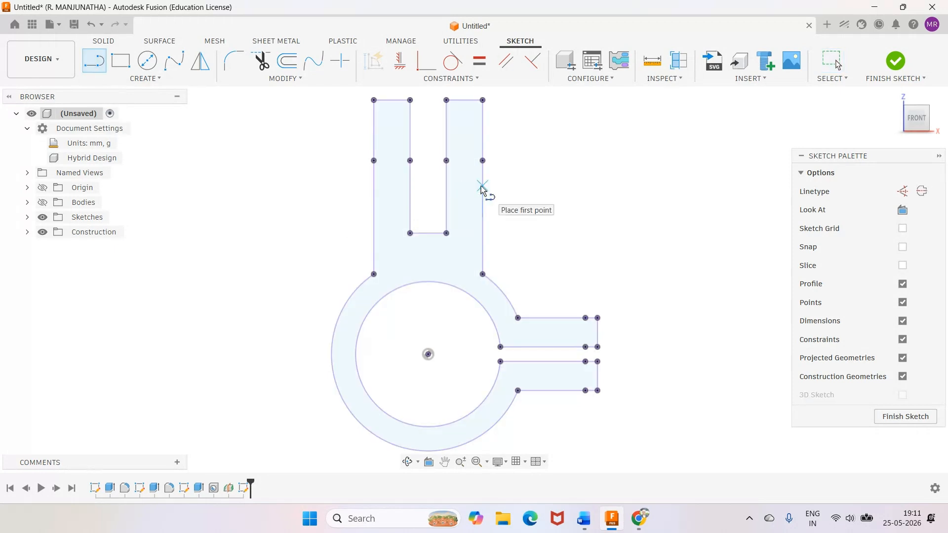
{"action": "left_click", "coordinate": [482, 186]}
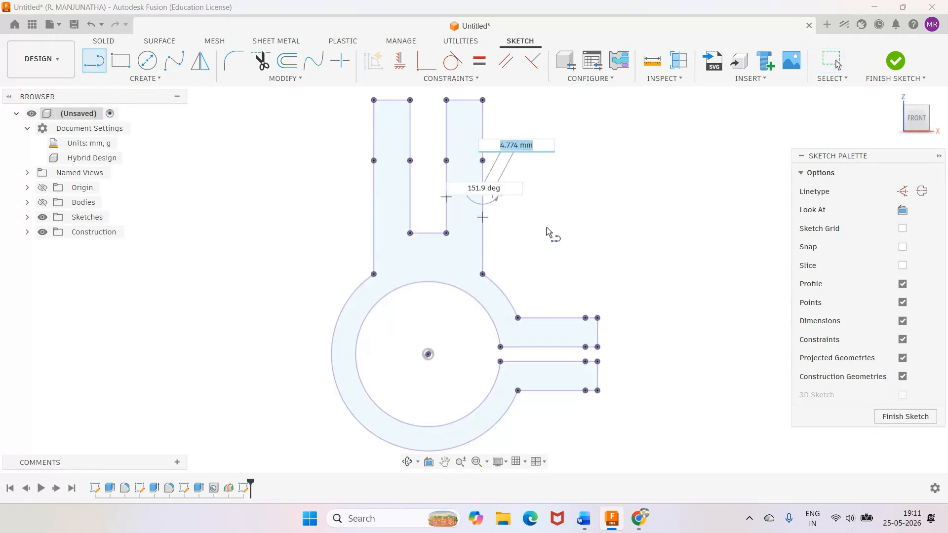
{"action": "left_click", "coordinate": [598, 318]}
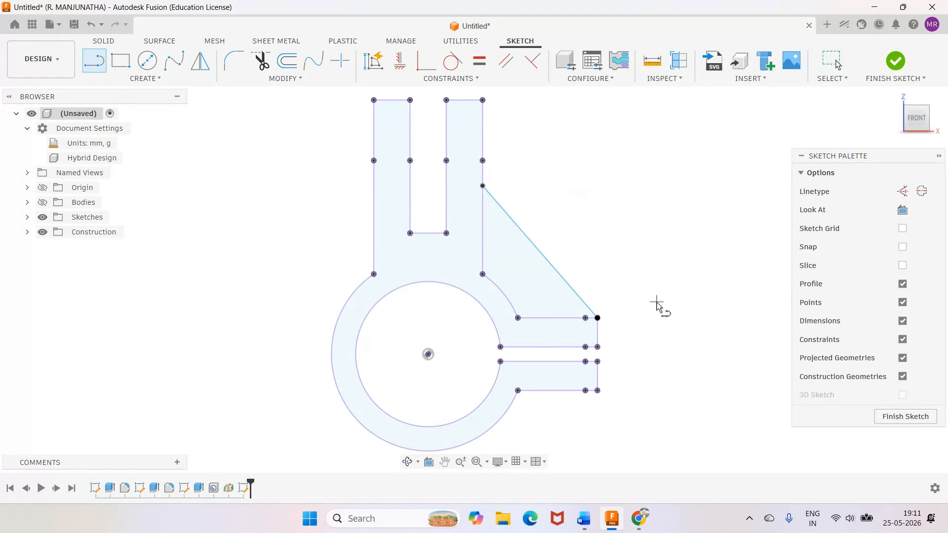
Check the rib in the Word drawing and, in Fusion, dimension the line's upper end 45 mm below the lug's top edge, finishing the sketch.
{"action": "left_click", "coordinate": [584, 518]}
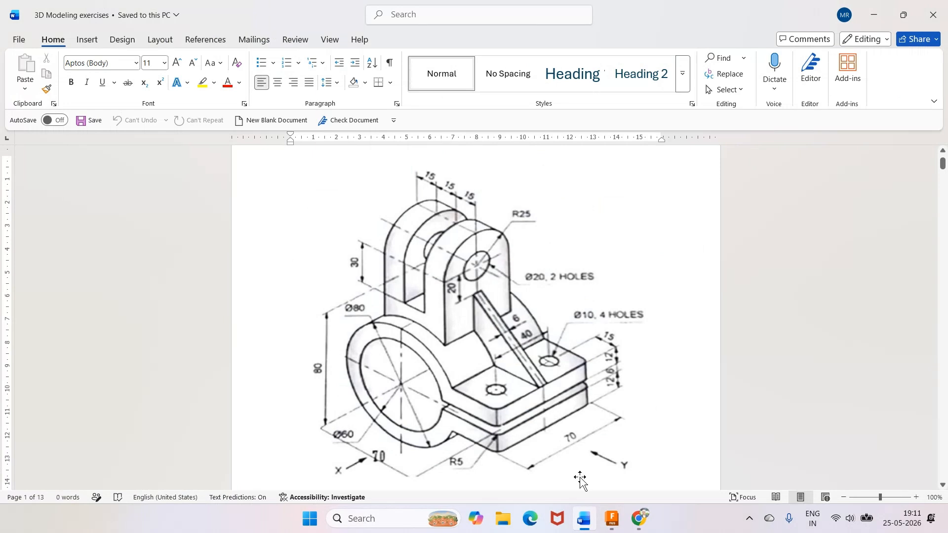
{"action": "left_click", "coordinate": [612, 518]}
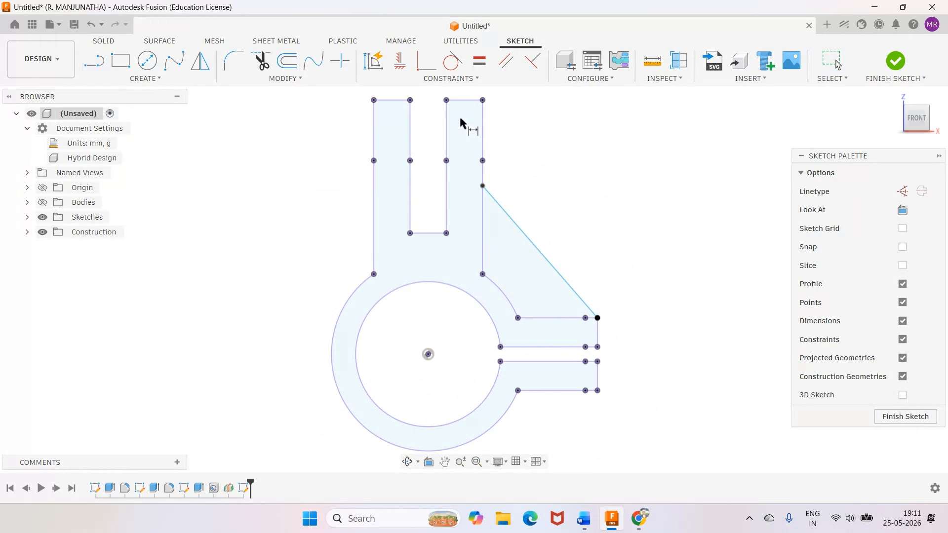
{"action": "left_click", "coordinate": [464, 101]}
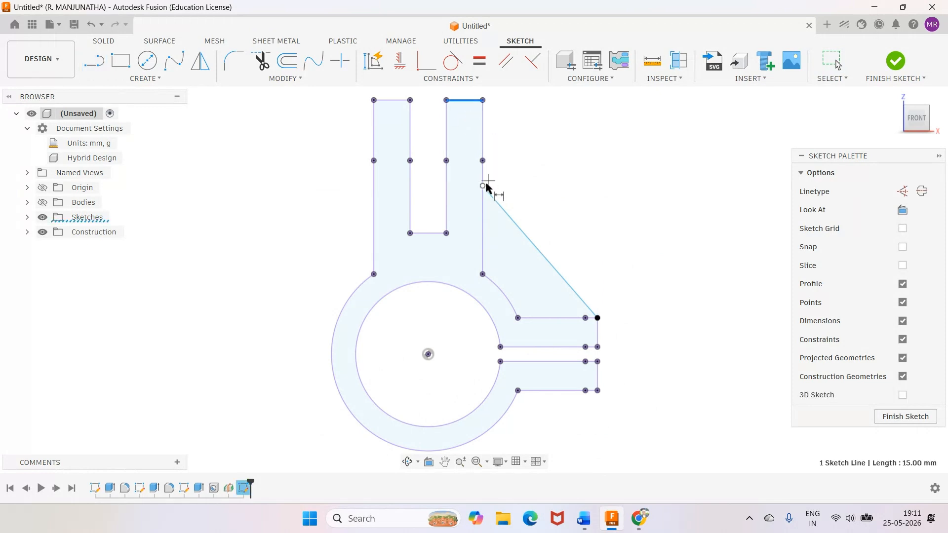
{"action": "left_click", "coordinate": [483, 185]}
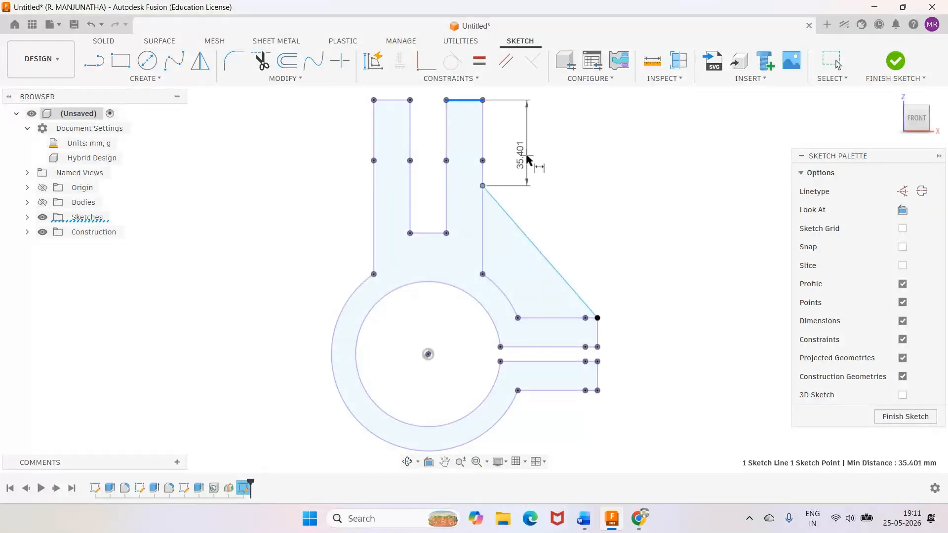
{"action": "left_click", "coordinate": [527, 156]}
{"action": "left_click", "coordinate": [584, 522]}
{"action": "left_click", "coordinate": [613, 524]}
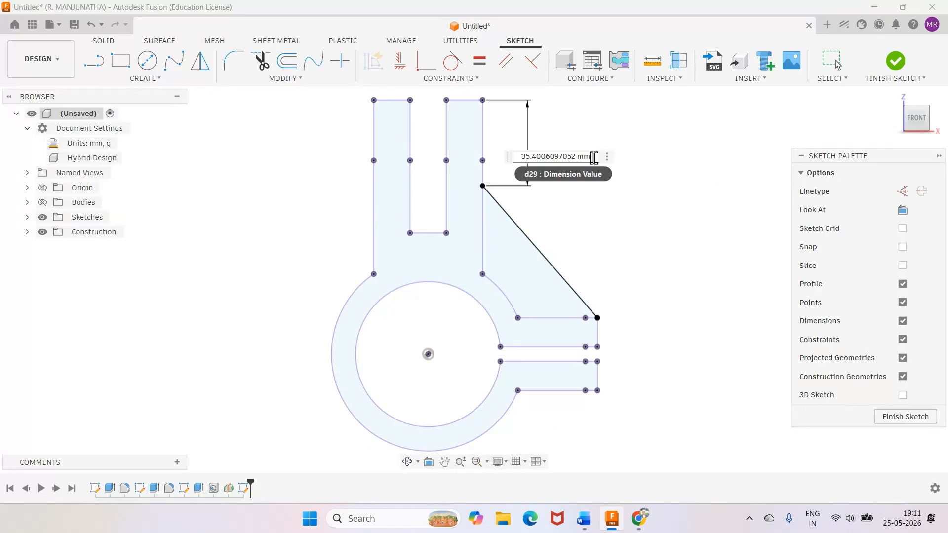
{"action": "left_click_drag", "start_coordinate": [593, 157], "coordinate": [523, 148]}
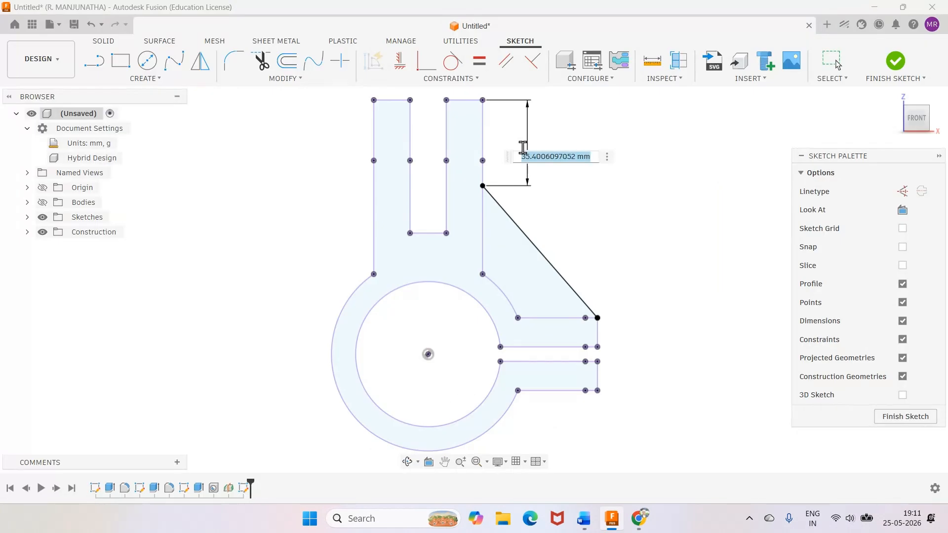
{"action": "type", "text": "45"}
{"action": "key", "text": "Return"}
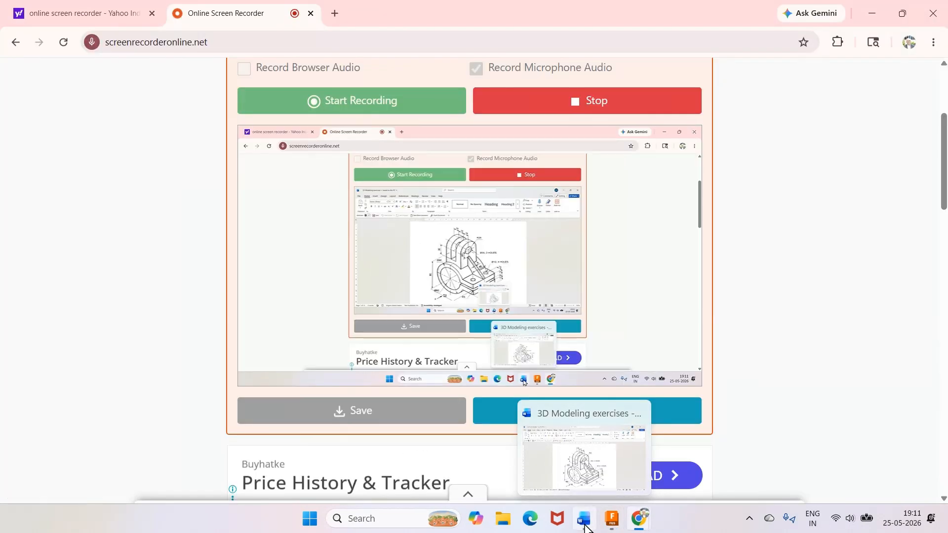
{"action": "left_click", "coordinate": [585, 525]}
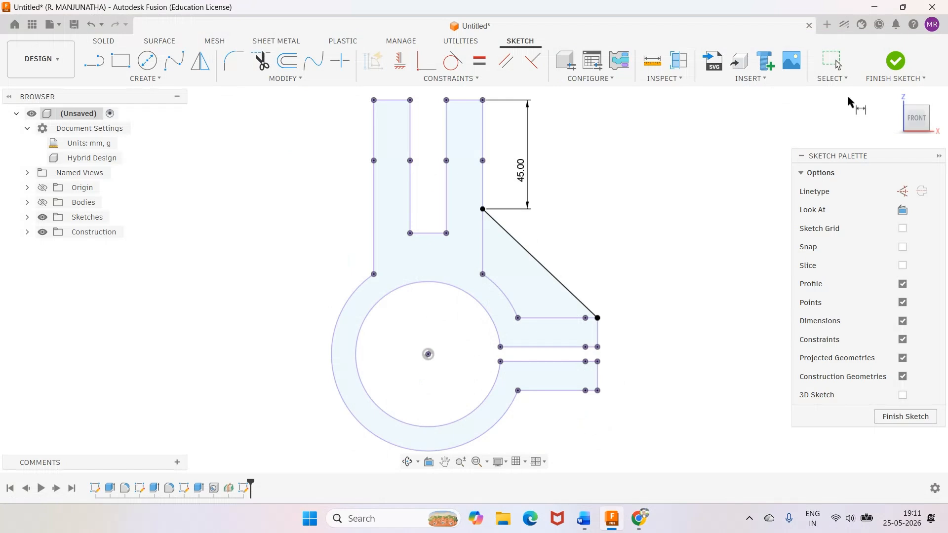
{"action": "left_click", "coordinate": [895, 62]}
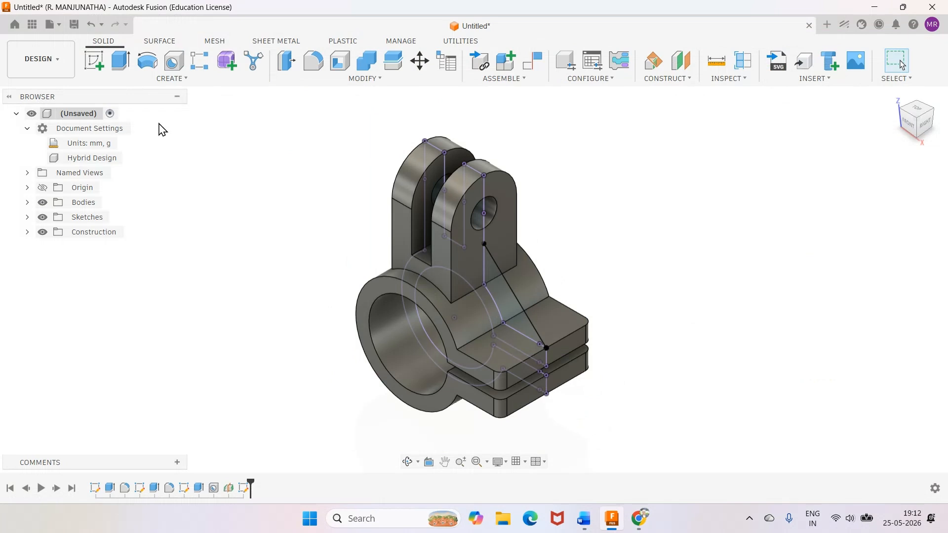
Extrude the triangular rib profile symmetrically about the midplane to a whole length of 6 mm, joined to the body.
{"action": "left_click", "coordinate": [120, 60]}
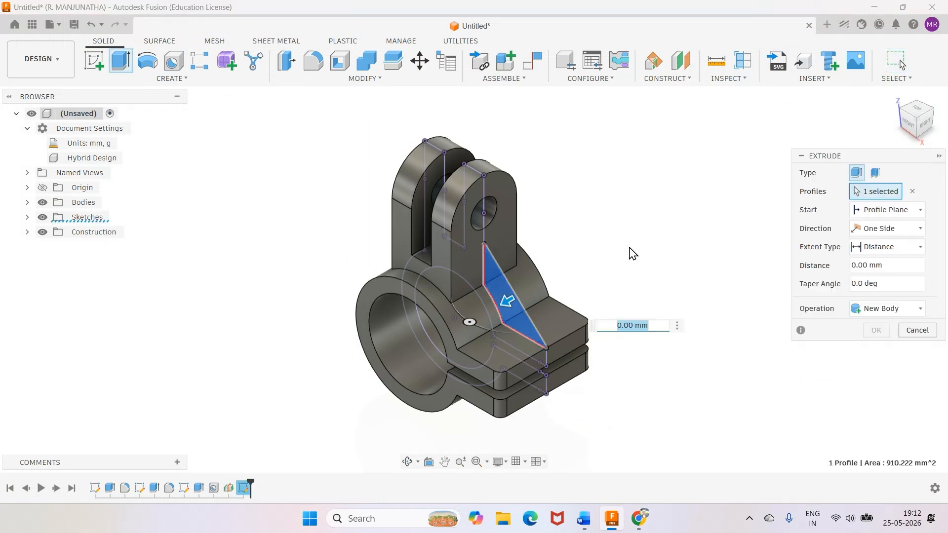
{"action": "left_click", "coordinate": [880, 230]}
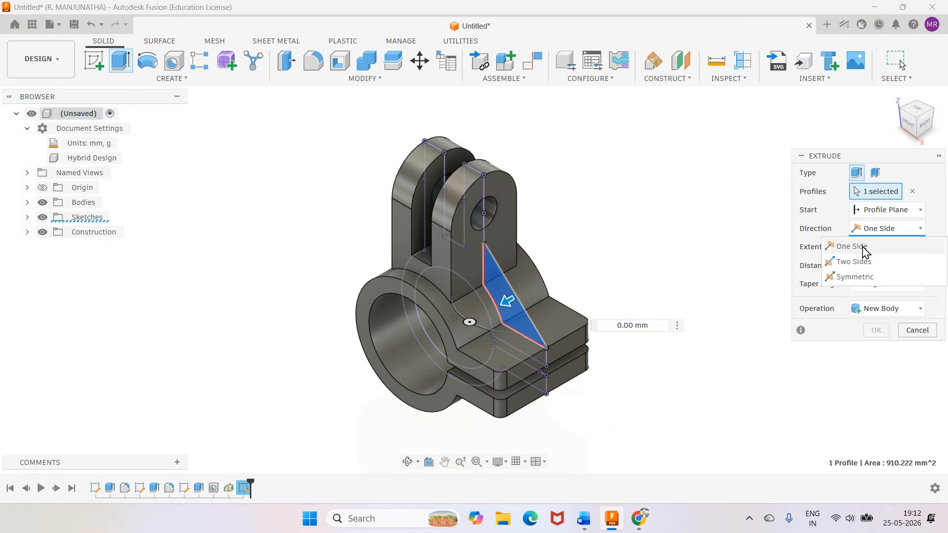
{"action": "left_click", "coordinate": [878, 274]}
{"action": "left_click", "coordinate": [877, 267]}
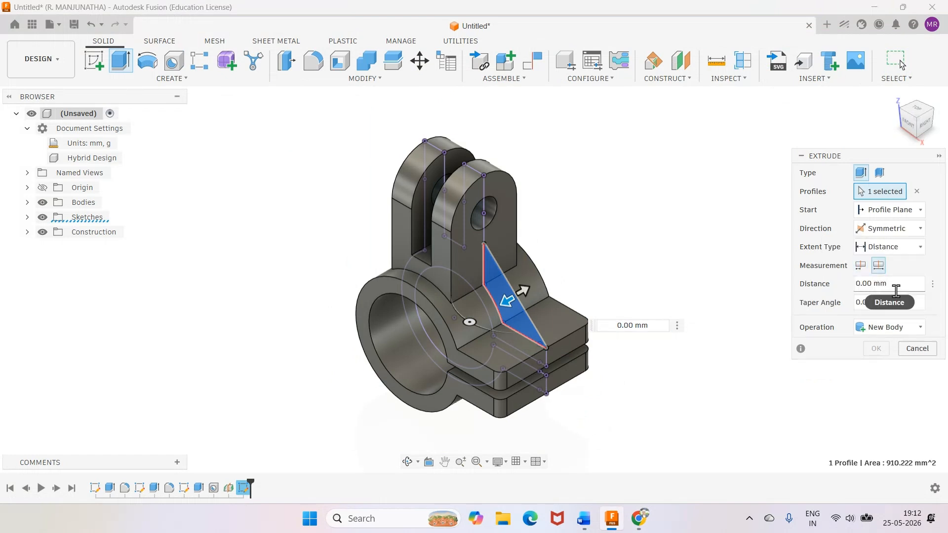
{"action": "left_click_drag", "start_coordinate": [897, 290], "coordinate": [855, 282]}
{"action": "type", "text": "6"}
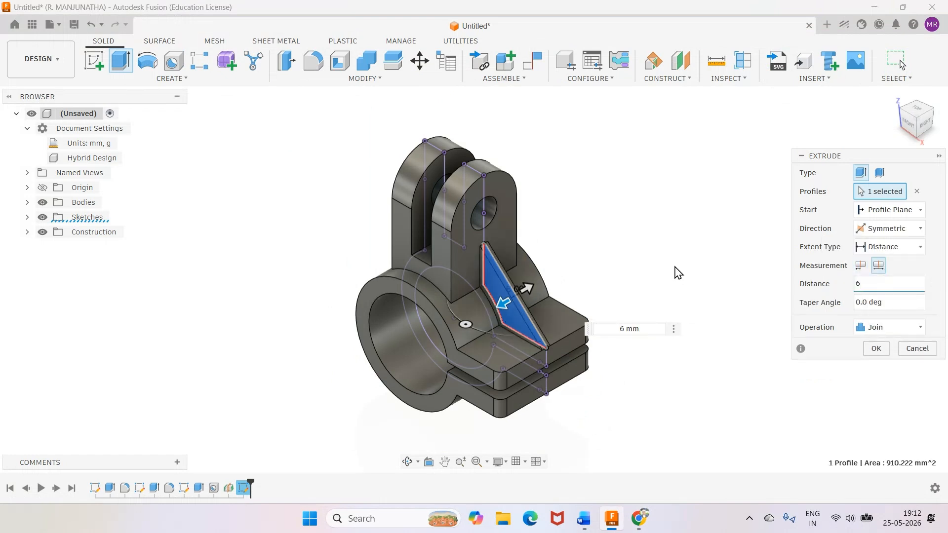
{"action": "left_click", "coordinate": [867, 350]}
Inspect the rib from different angles in Fusion, check the clamp plate holes in the Word drawing, and restore Fusion's home view.
{"action": "scroll", "coordinate": [617, 329], "scroll_direction": "up", "scroll_amount": 4}
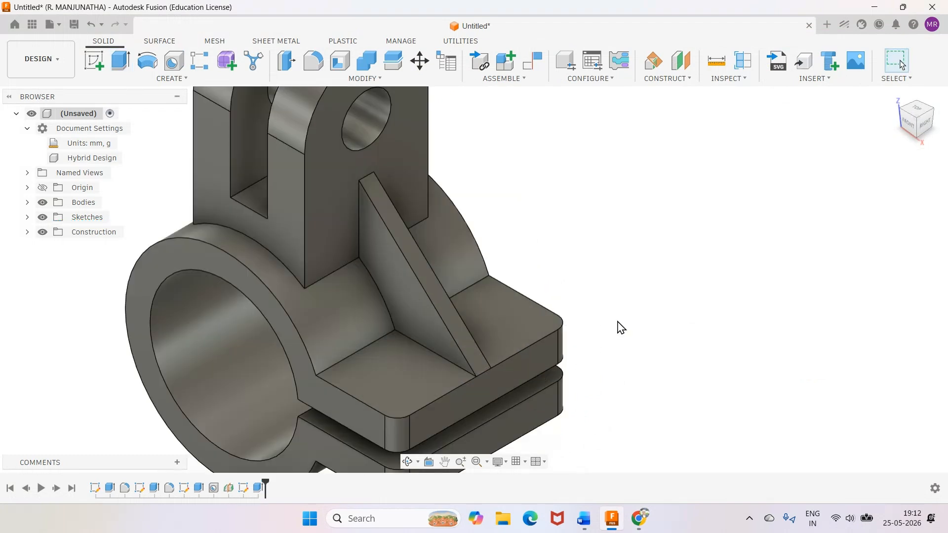
{"action": "scroll", "coordinate": [621, 328], "scroll_direction": "up", "scroll_amount": 1}
{"action": "scroll", "coordinate": [617, 326], "scroll_direction": "down", "scroll_amount": 5}
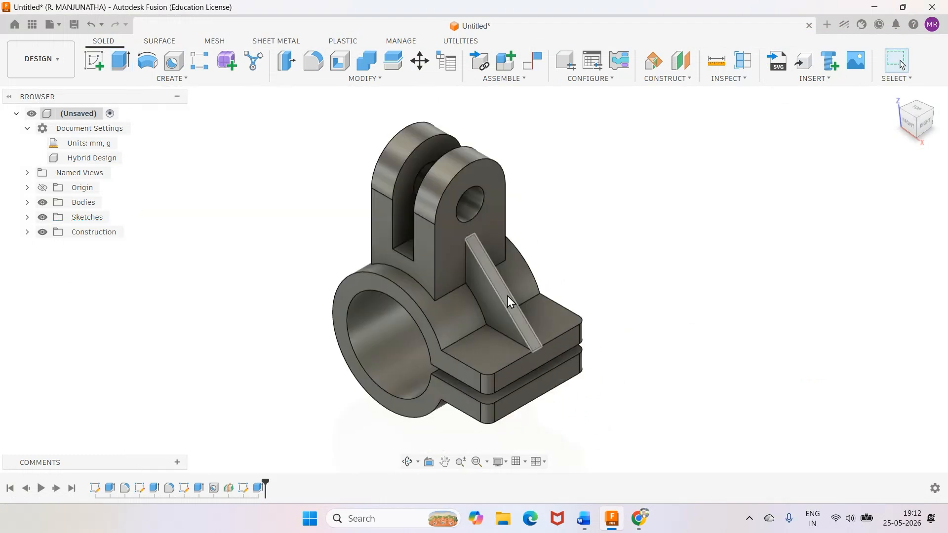
{"action": "left_click", "coordinate": [408, 461]}
{"action": "mouse_move", "coordinate": [414, 354]}
{"action": "left_mouse_down"}
{"action": "mouse_move", "coordinate": [465, 324]}
{"action": "mouse_move", "coordinate": [420, 362]}
{"action": "mouse_move", "coordinate": [368, 376]}
{"action": "mouse_move", "coordinate": [422, 344]}
{"action": "left_mouse_up"}
{"action": "right_click", "coordinate": [422, 344]}
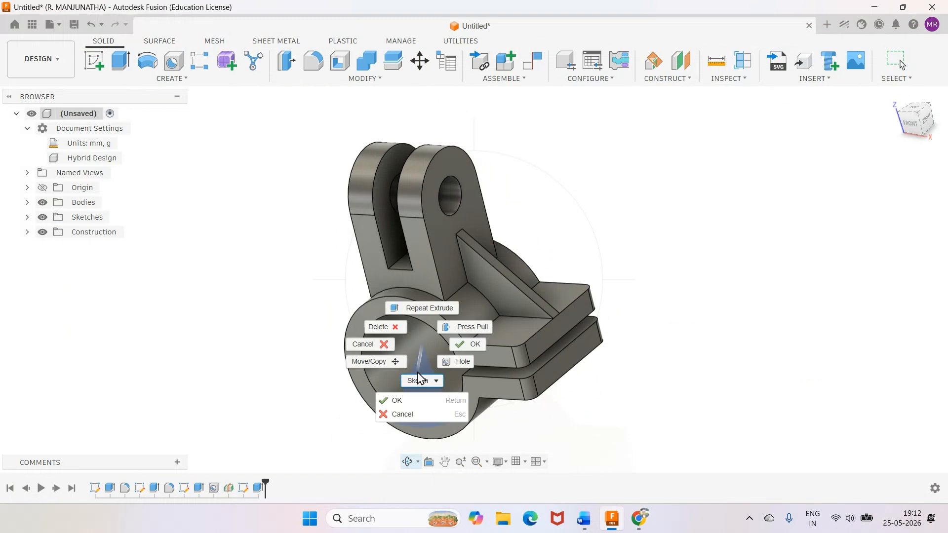
{"action": "left_click", "coordinate": [401, 400]}
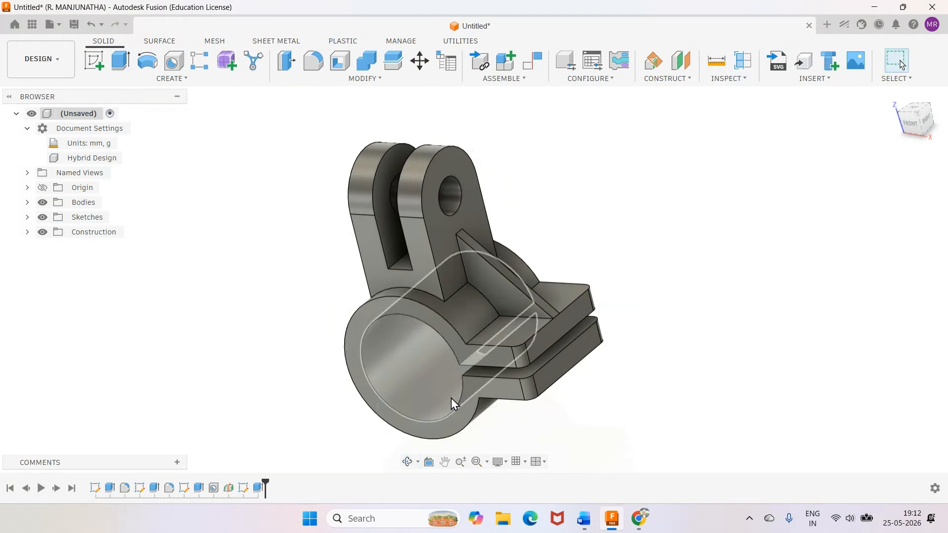
{"action": "left_click", "coordinate": [594, 521]}
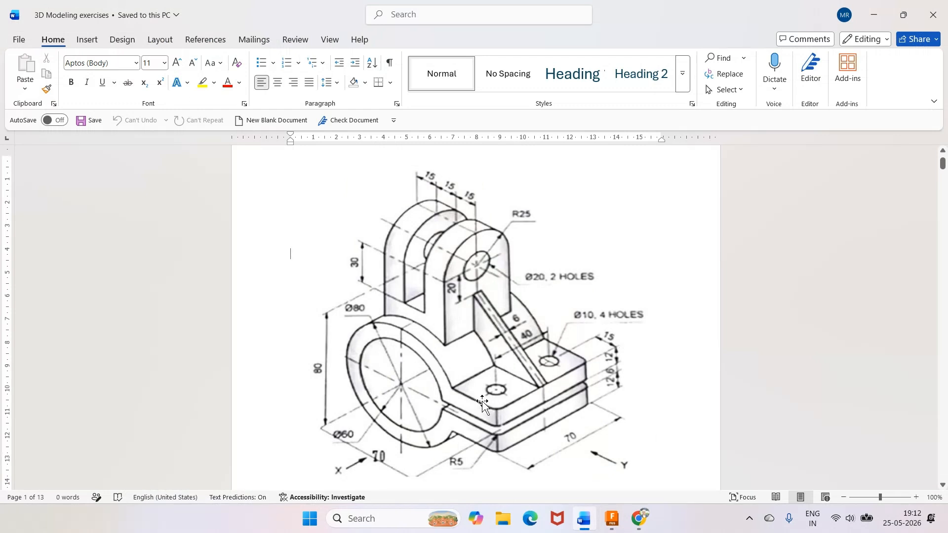
{"action": "left_click", "coordinate": [612, 520]}
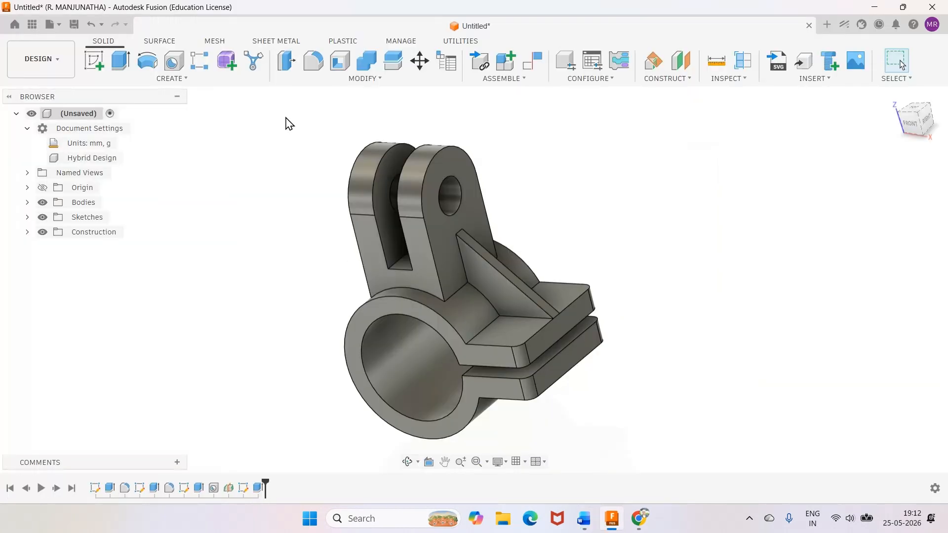
{"action": "left_click", "coordinate": [893, 97]}
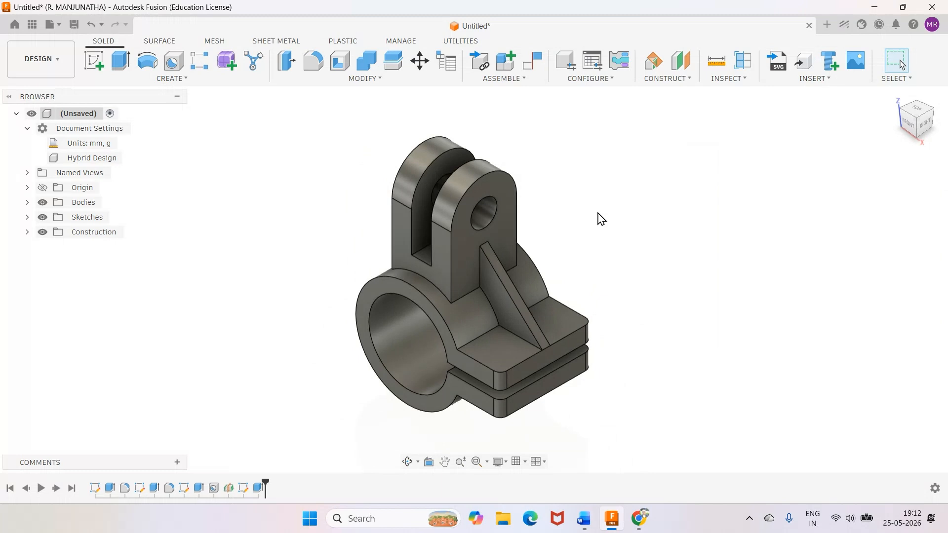
Start a simple hole on the upper clamp plate's top face in front of the rib, 10 mm in diameter with extents All.
{"action": "key", "text": "h"}
{"action": "scroll", "coordinate": [600, 219], "scroll_direction": "up", "scroll_amount": 3}
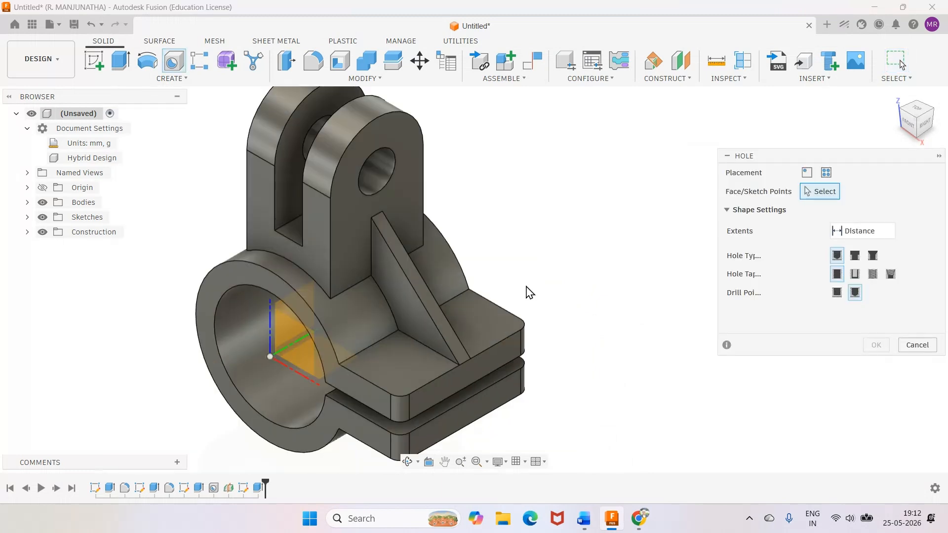
{"action": "left_click", "coordinate": [398, 369]}
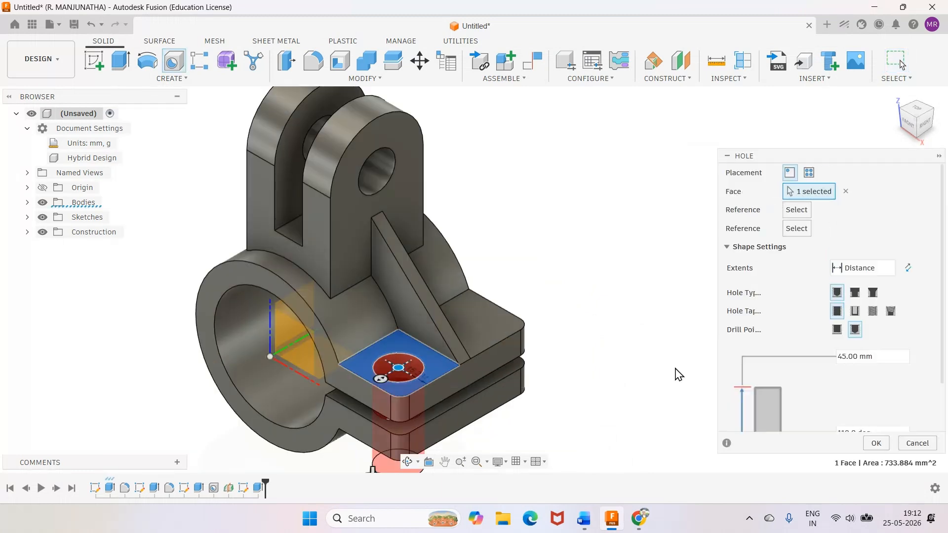
{"action": "scroll", "coordinate": [877, 350], "scroll_direction": "down", "scroll_amount": 2}
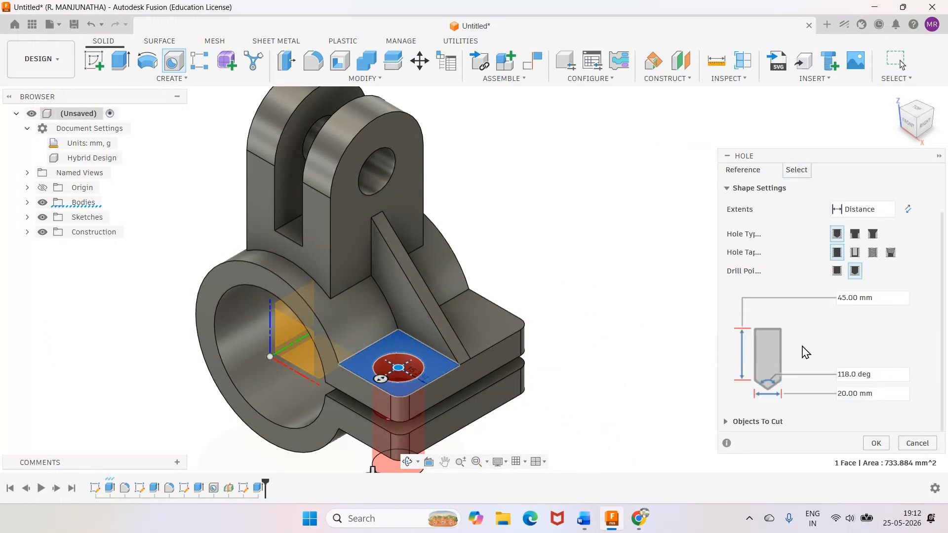
{"action": "left_click", "coordinate": [879, 395]}
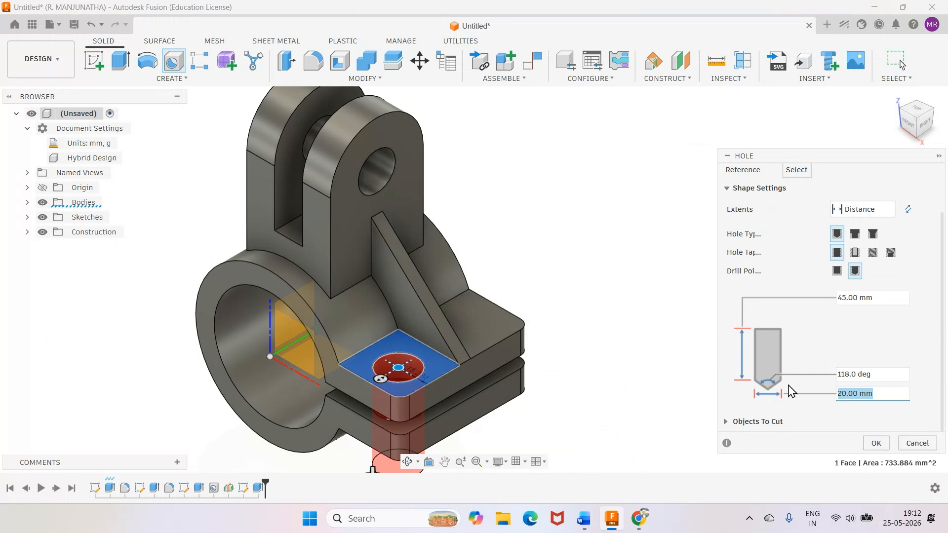
{"action": "type", "text": "10"}
{"action": "left_click", "coordinate": [862, 209]}
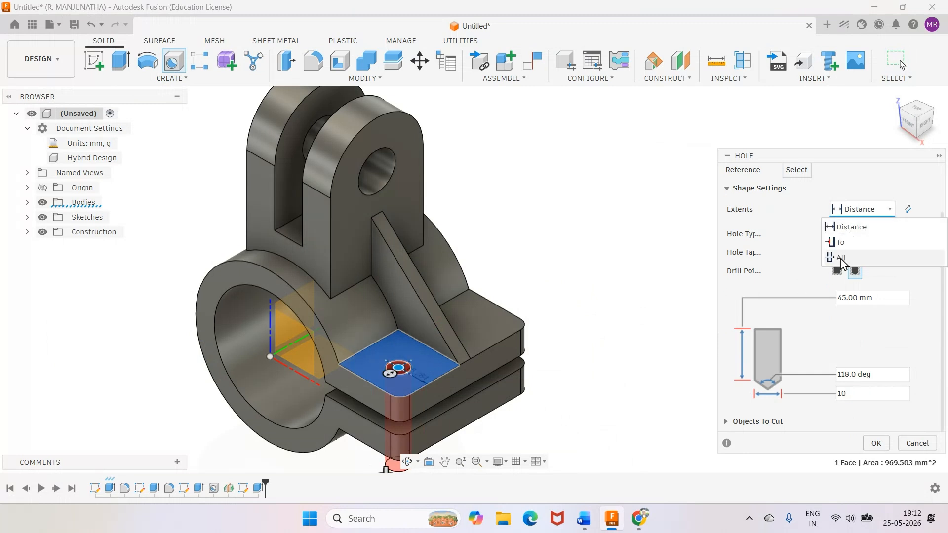
{"action": "left_click", "coordinate": [841, 258]}
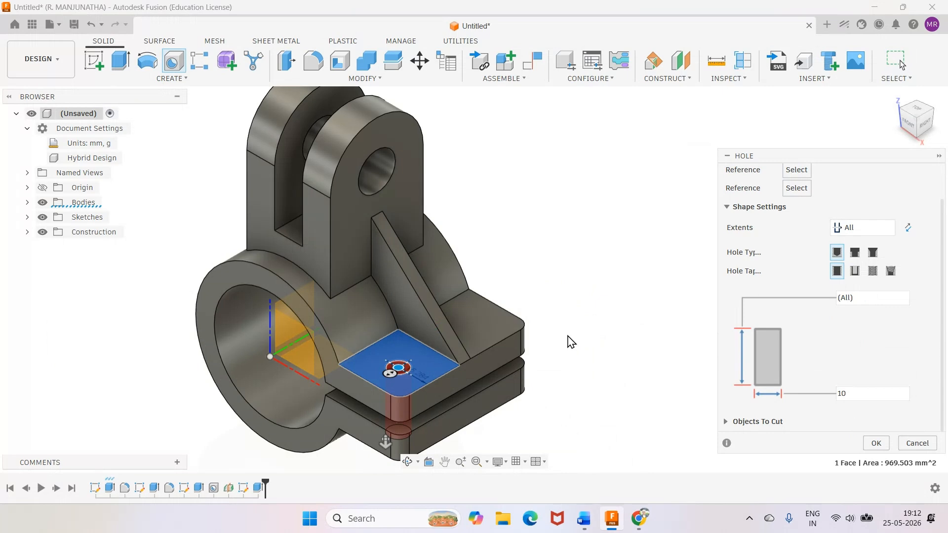
Check the hole position in the Word drawing and, in Fusion, set the hole's distance from the plate's outer edge to 15 mm.
{"action": "left_click", "coordinate": [611, 523]}
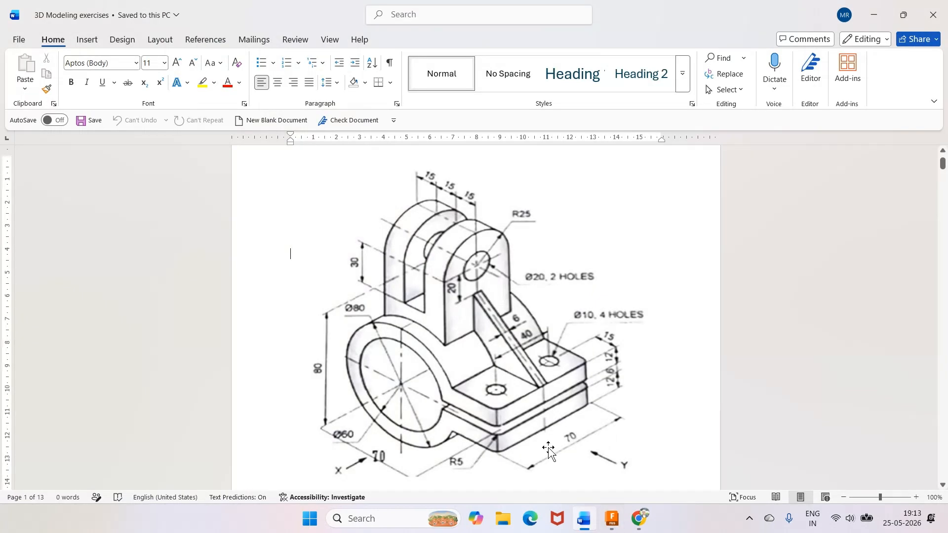
{"action": "left_click", "coordinate": [612, 522]}
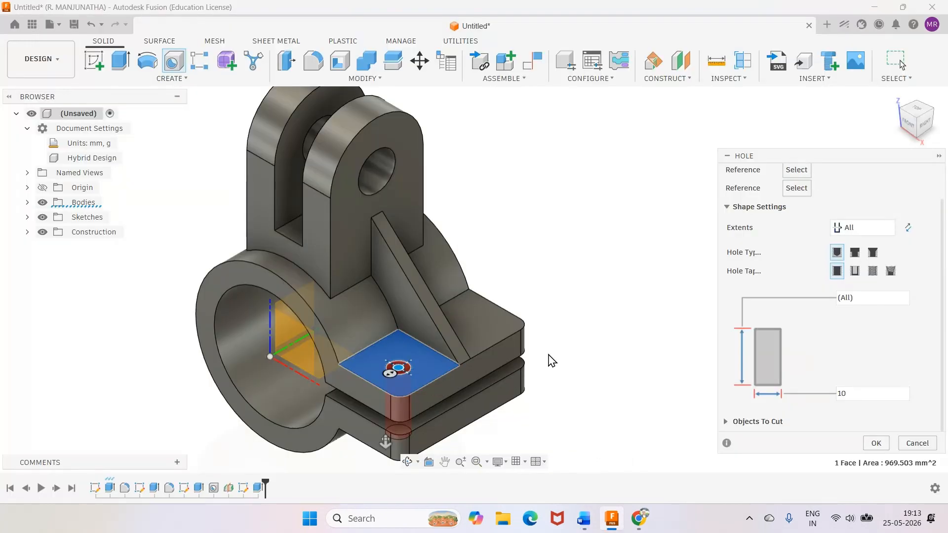
{"action": "left_click", "coordinate": [437, 378]}
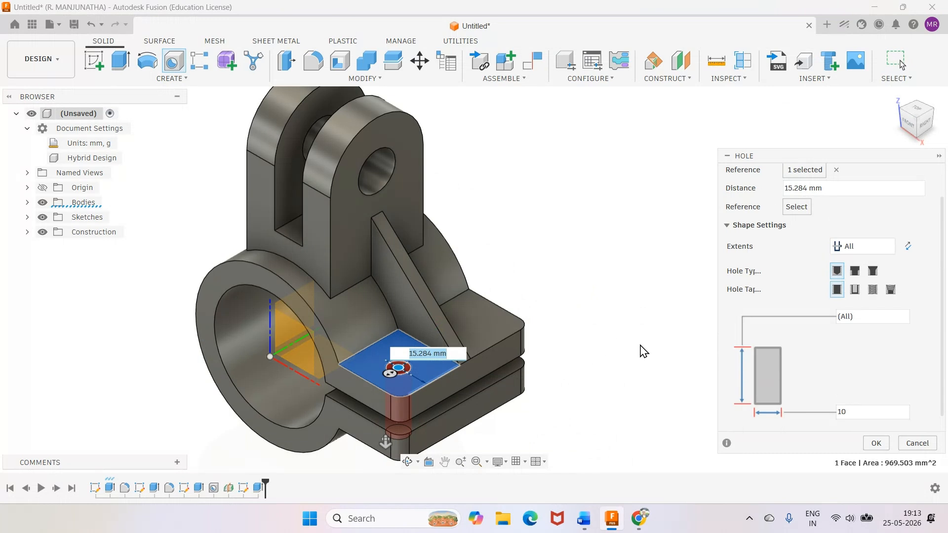
{"action": "type", "text": "15"}
{"action": "key", "text": "Return"}
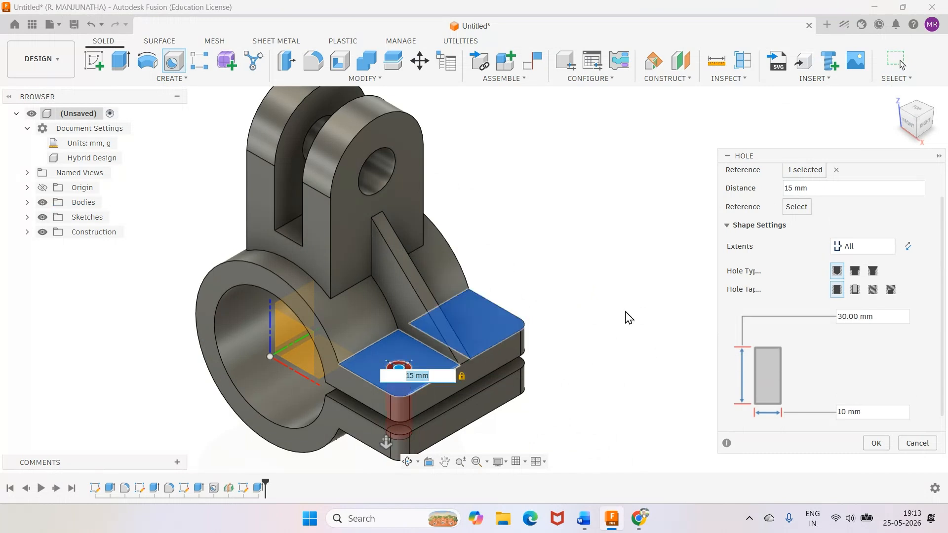
Switch to the Word drawing to check the clamp plate hole's second positioning dimension.
{"action": "mouse_move", "coordinate": [585, 527]}
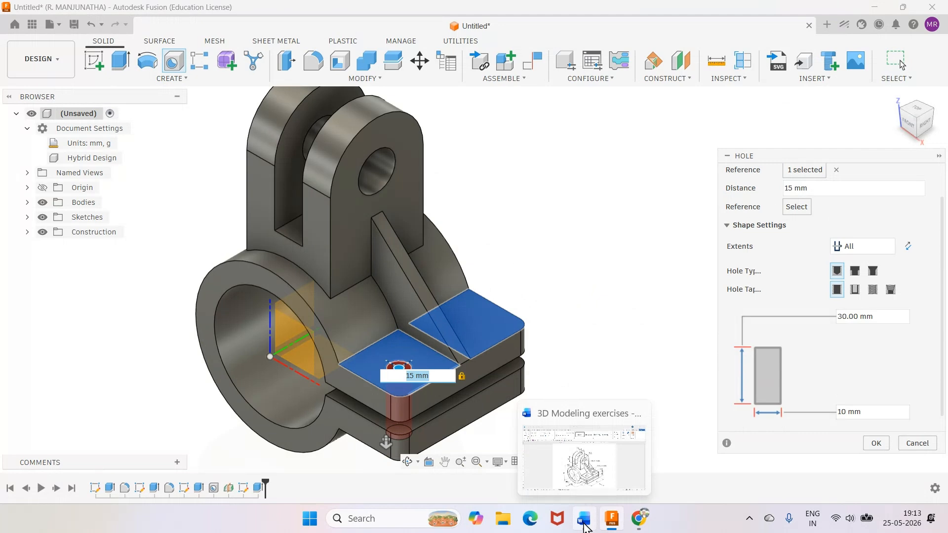
{"action": "left_click", "coordinate": [584, 527]}
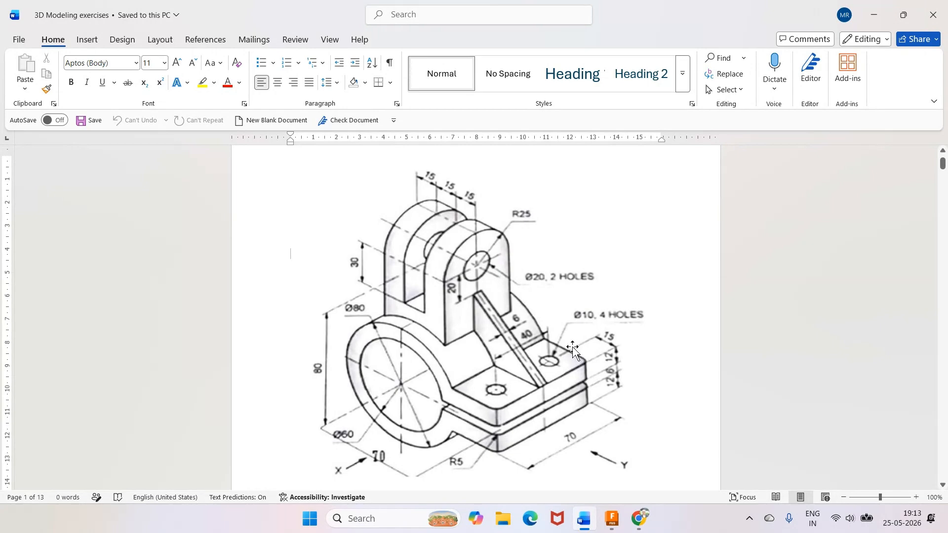
Back in Fusion, set the clamp plate hole's distance from the plate's front side edge to 15 mm and complete the hole.
{"action": "key", "text": "alt+Tab"}
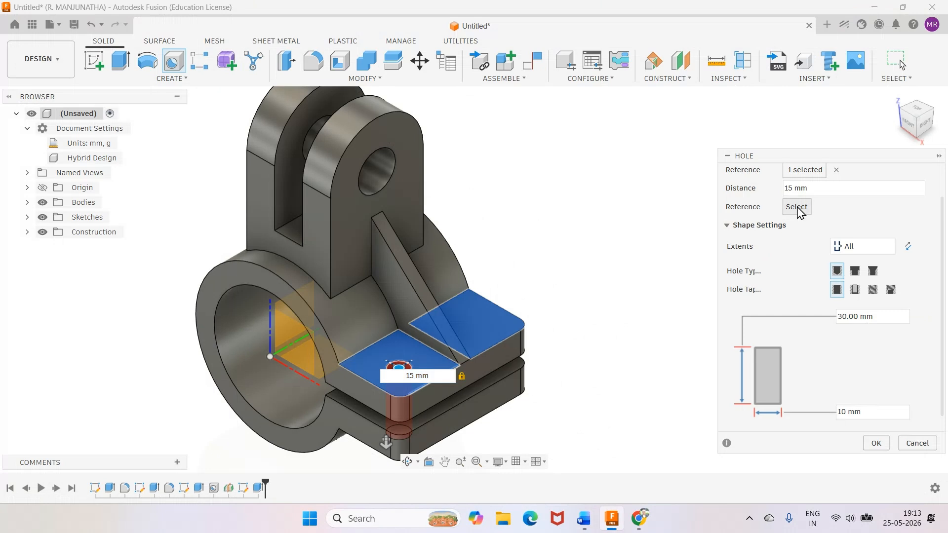
{"action": "left_click", "coordinate": [380, 385]}
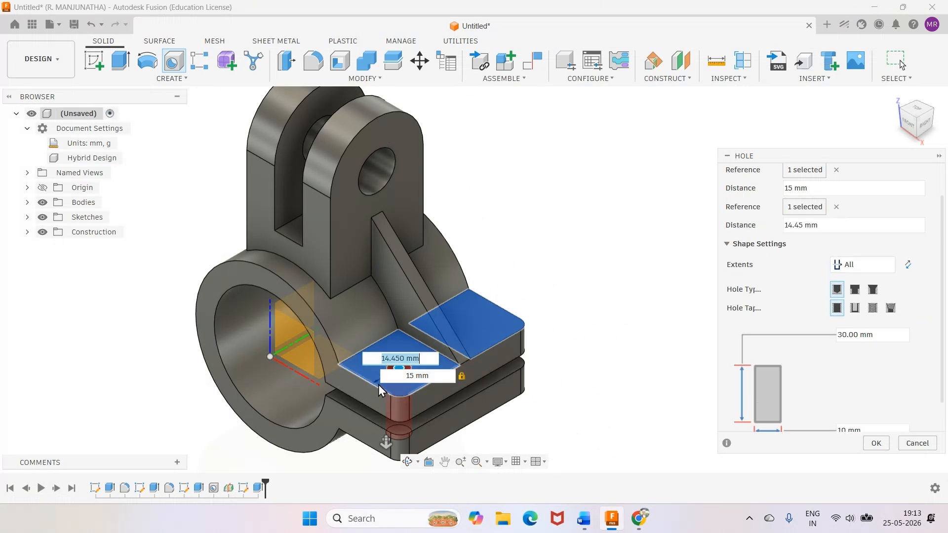
{"action": "type", "text": "15"}
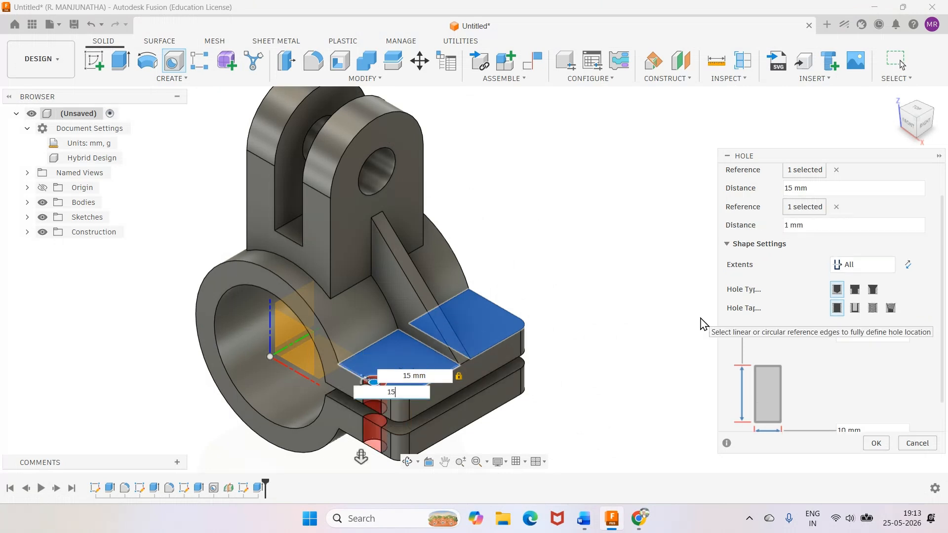
{"action": "key", "text": "Return"}
{"action": "key", "text": "Return"}
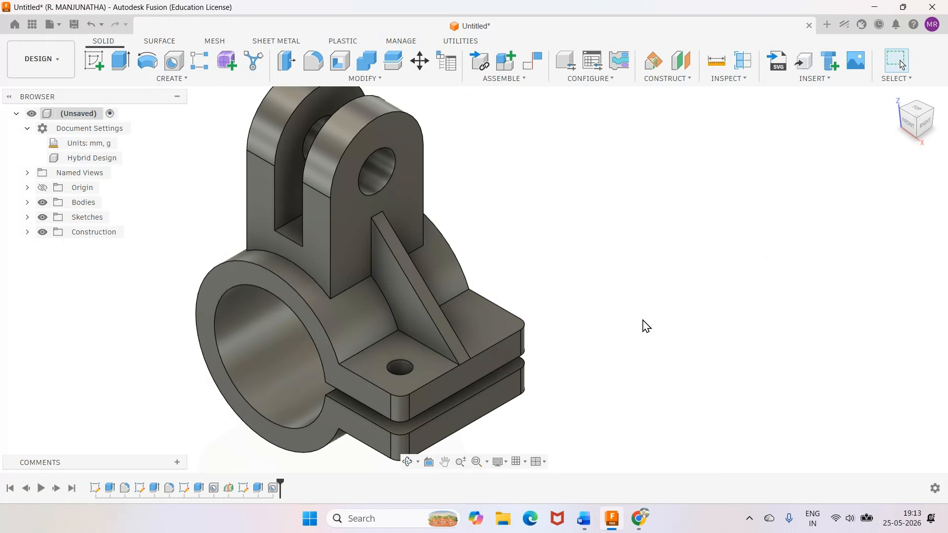
Start a Mirror with object type Features and choose the 10 mm clamp plate hole as the object.
{"action": "scroll", "coordinate": [646, 326], "scroll_direction": "down", "scroll_amount": 2}
{"action": "scroll", "coordinate": [646, 326], "scroll_direction": "down", "scroll_amount": 1}
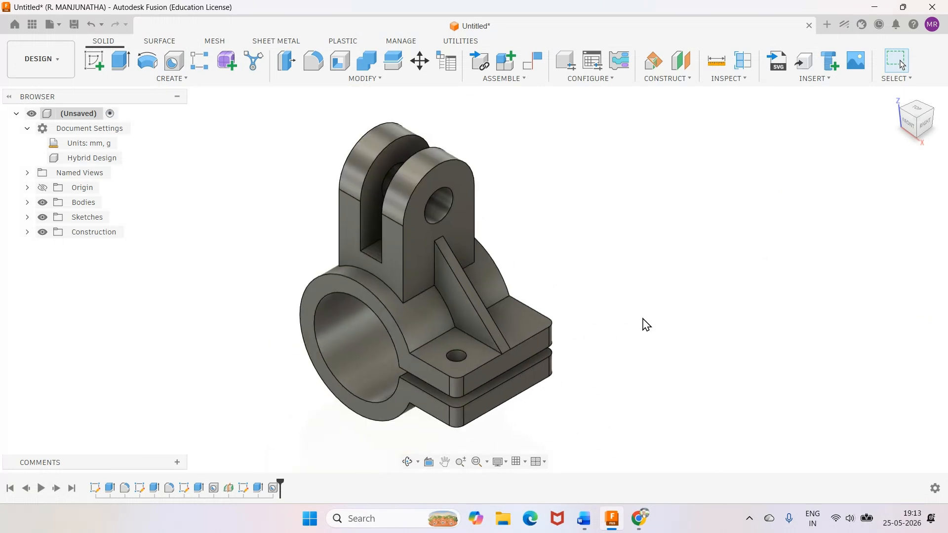
{"action": "mouse_move", "coordinate": [521, 401]}
{"action": "middle_mouse_down", "text": "shift"}
{"action": "mouse_move", "coordinate": [510, 253]}
{"action": "mouse_move", "coordinate": [509, 363]}
{"action": "middle_mouse_up", "text": "shift"}
{"action": "right_click", "coordinate": [579, 326]}
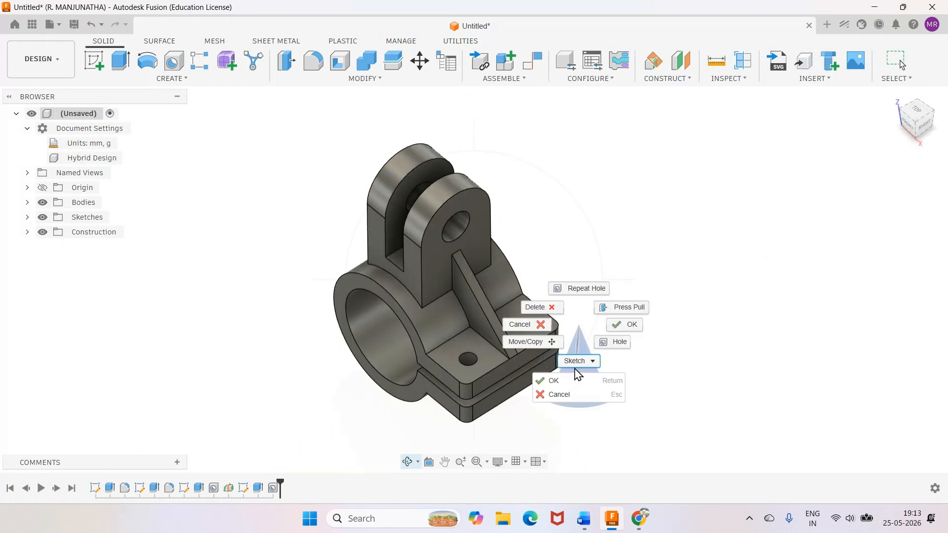
{"action": "left_click", "coordinate": [563, 381]}
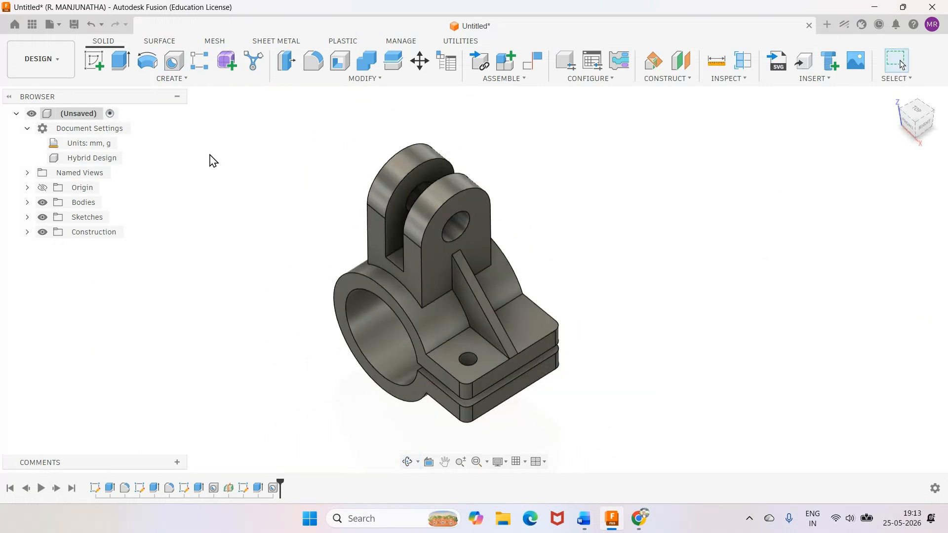
{"action": "left_click", "coordinate": [172, 79]}
{"action": "left_click", "coordinate": [111, 352]}
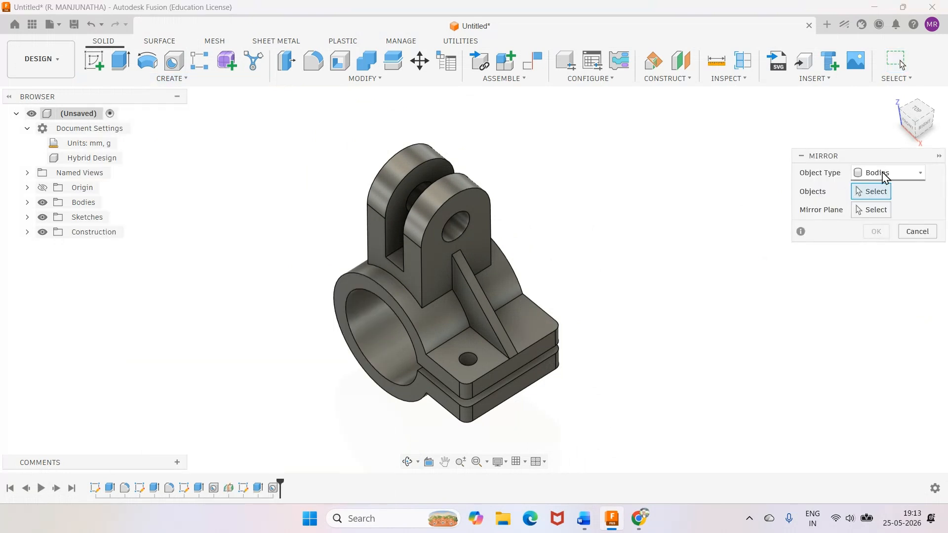
{"action": "left_click", "coordinate": [888, 173]}
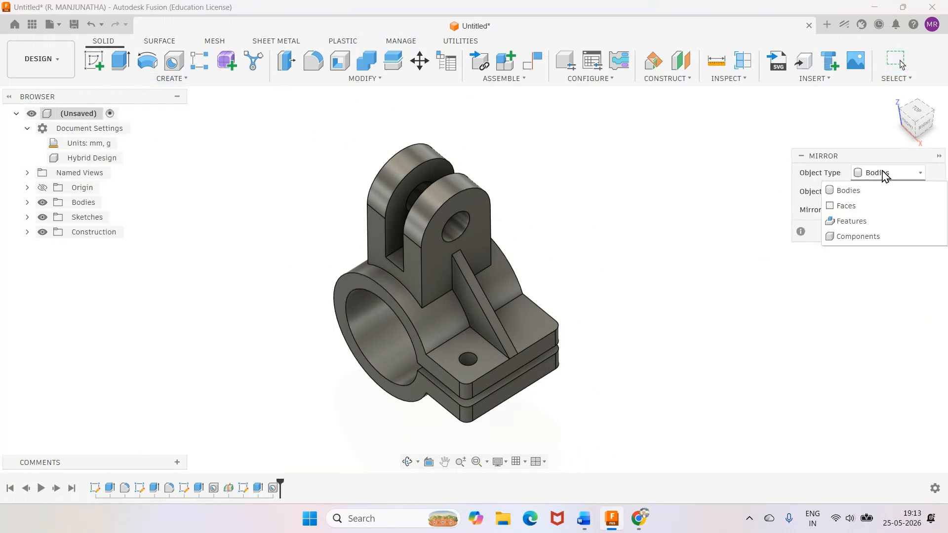
{"action": "left_click", "coordinate": [854, 221]}
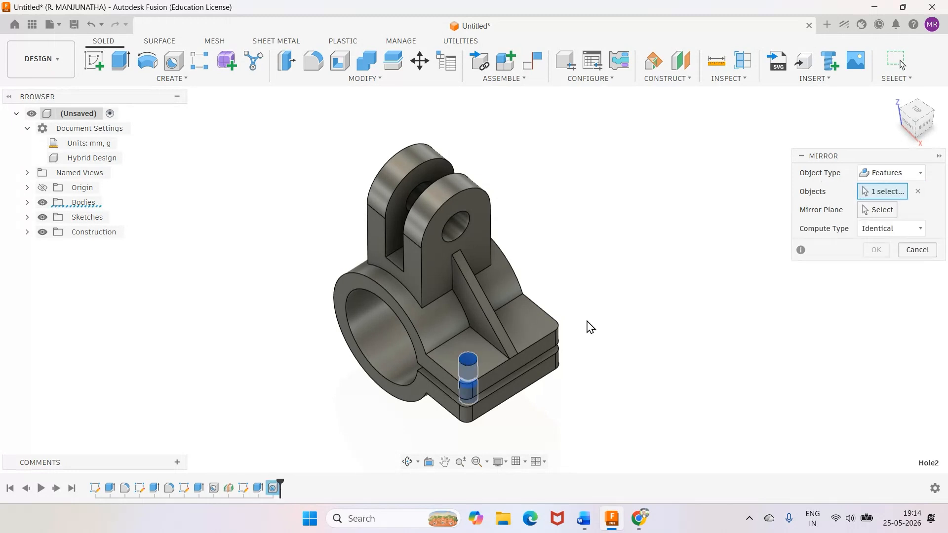
Mirror the clamp plate hole across the construction plane Plane1 to the other side of the rib.
{"action": "left_click", "coordinate": [27, 232]}
{"action": "left_click", "coordinate": [54, 247]}
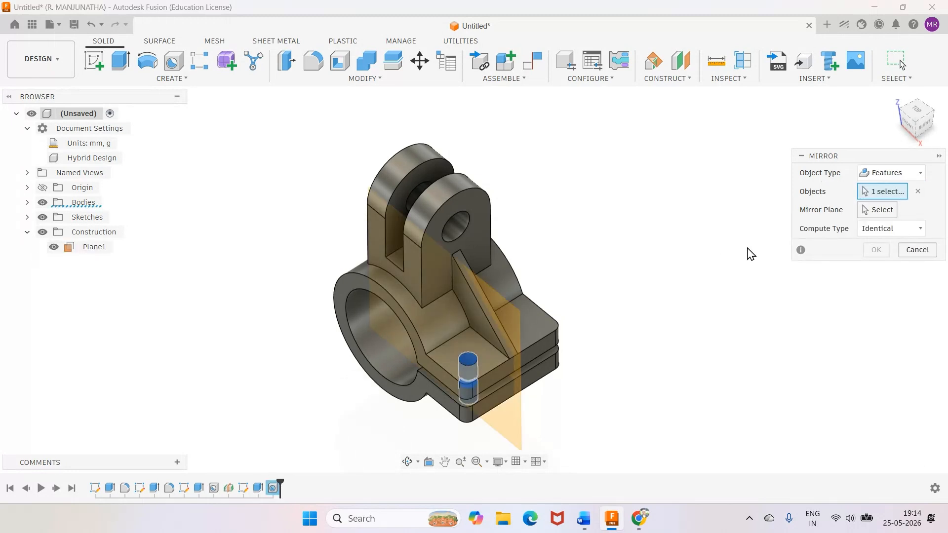
{"action": "left_click", "coordinate": [865, 212]}
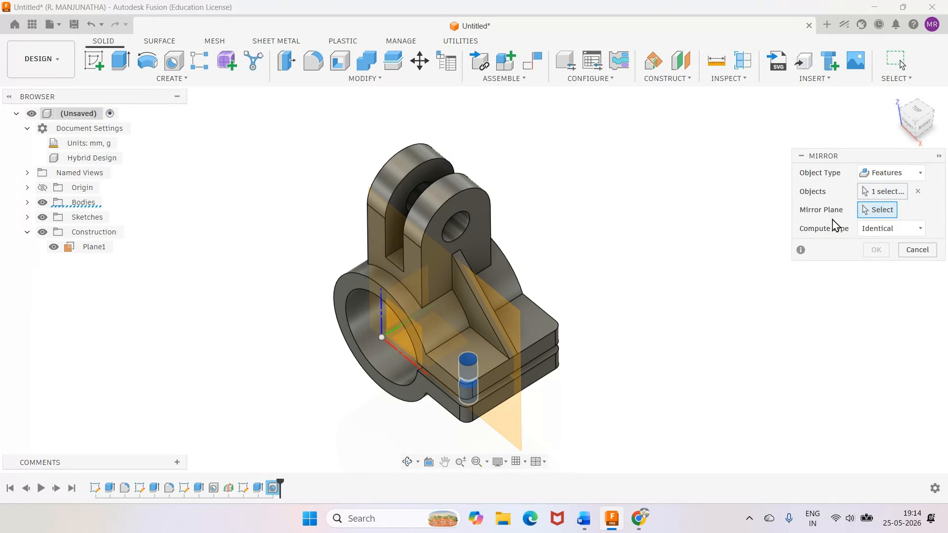
{"action": "left_click", "coordinate": [515, 311]}
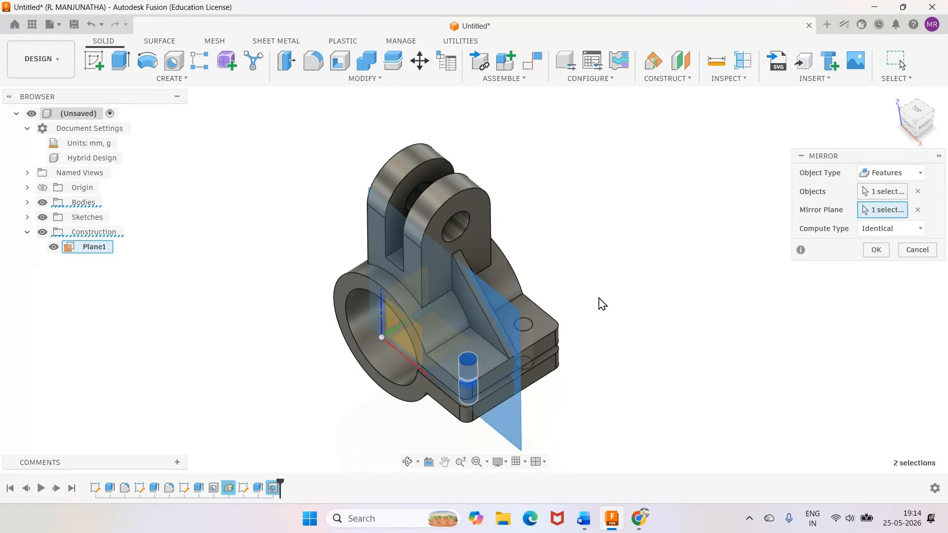
{"action": "left_click", "coordinate": [872, 249]}
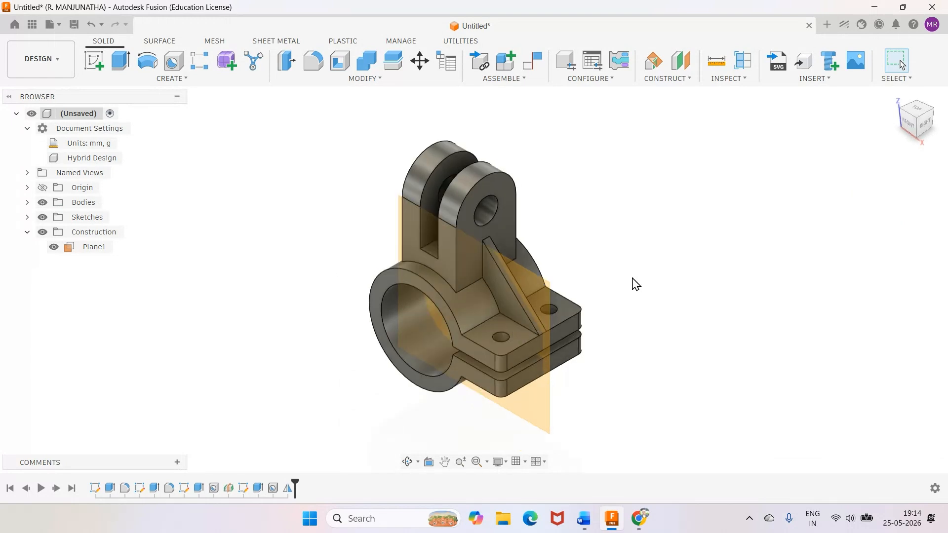
Compare the model with the Word drawing, then hide the Construction folder in Fusion.
{"action": "left_click", "coordinate": [583, 519]}
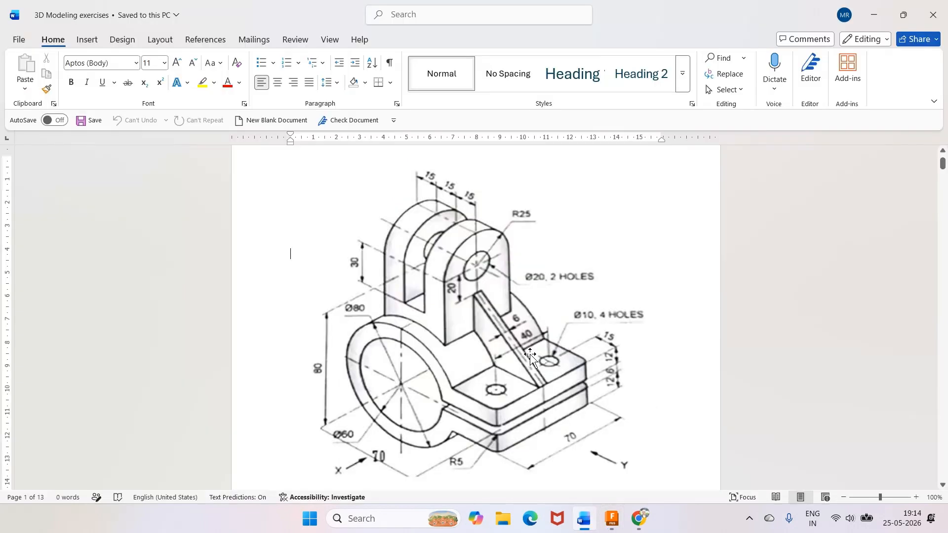
{"action": "left_click", "coordinate": [612, 520]}
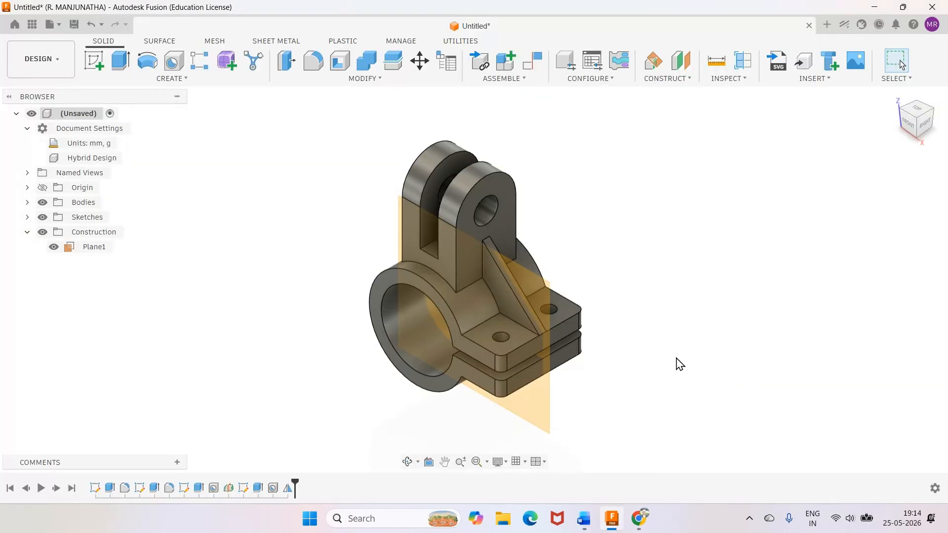
{"action": "left_click", "coordinate": [43, 232]}
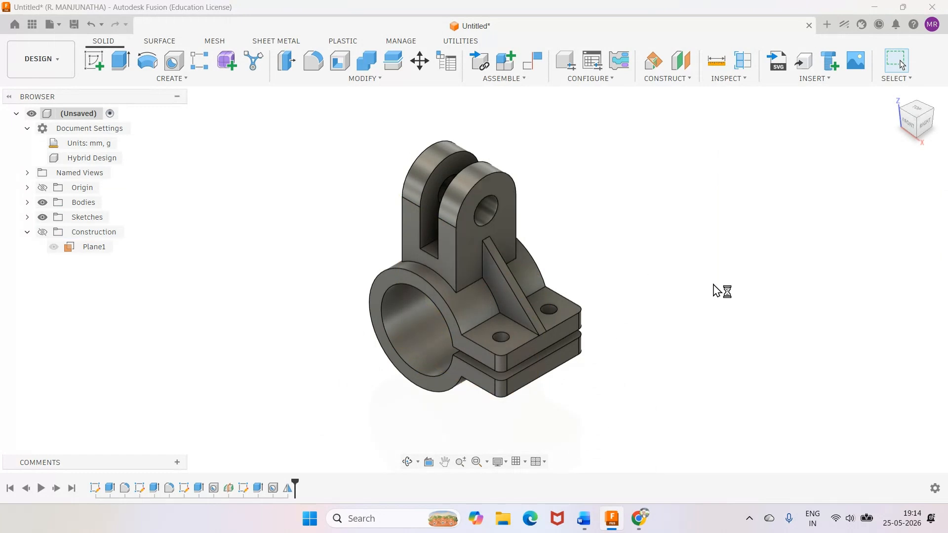
Apply the glossy paint appearance Paint - Enamel Glossy (Yellow) to the whole bracket body and finish the Appearance command.
{"action": "key", "text": "a"}
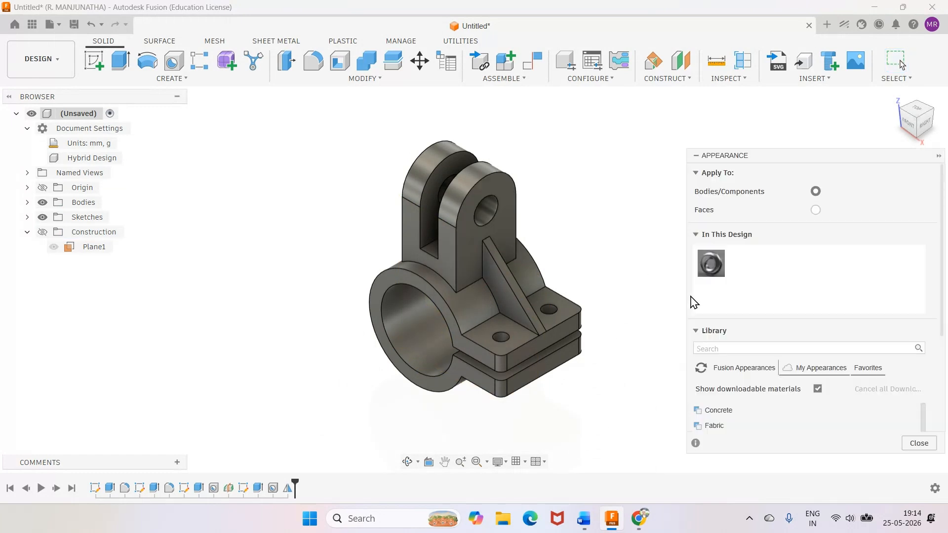
{"action": "scroll", "coordinate": [725, 349], "scroll_direction": "down", "scroll_amount": 5}
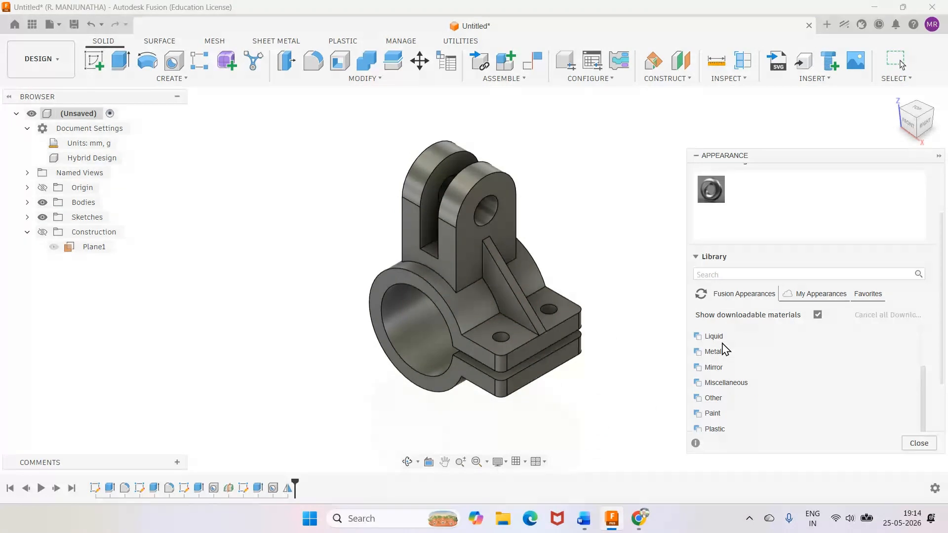
{"action": "left_click", "coordinate": [711, 413]}
{"action": "left_click", "coordinate": [720, 352]}
{"action": "scroll", "coordinate": [722, 366], "scroll_direction": "down", "scroll_amount": 3}
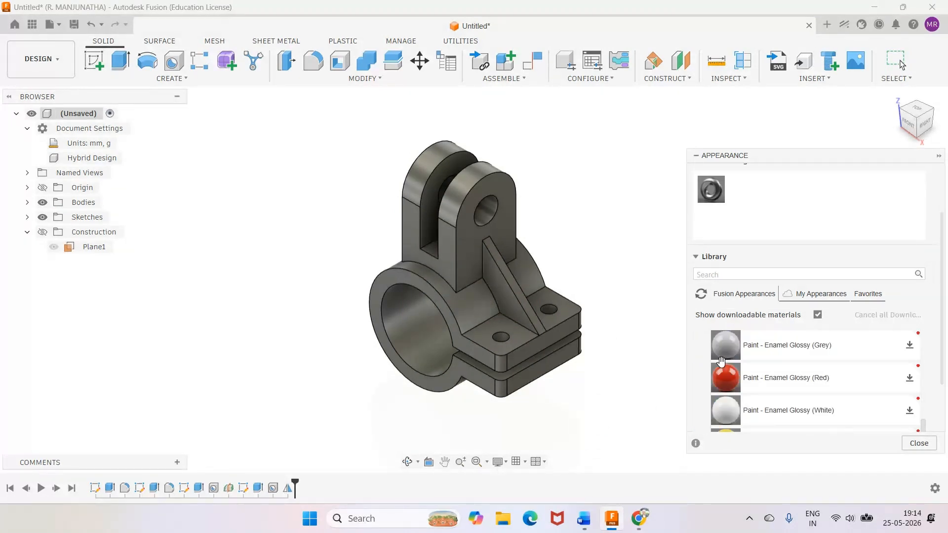
{"action": "scroll", "coordinate": [722, 364], "scroll_direction": "down", "scroll_amount": 3}
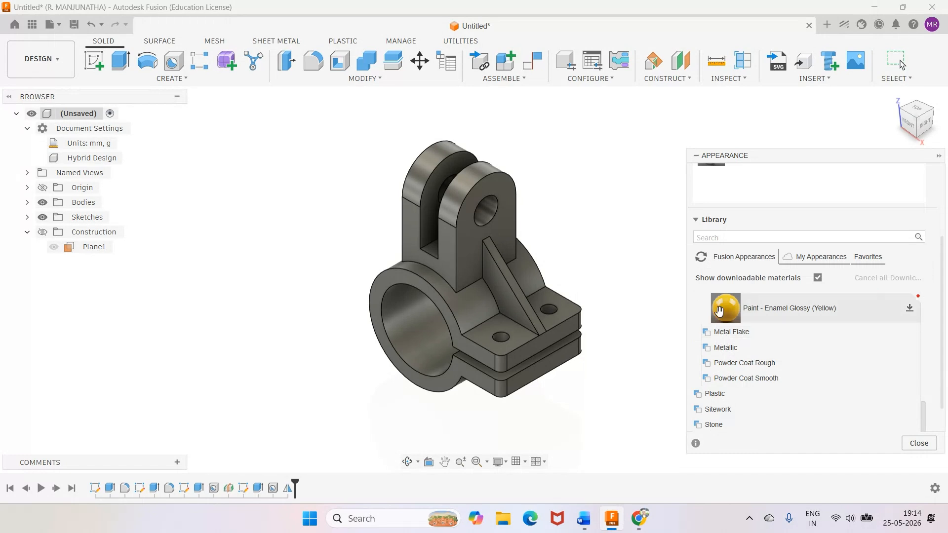
{"action": "left_click_drag", "start_coordinate": [726, 308], "coordinate": [526, 344]}
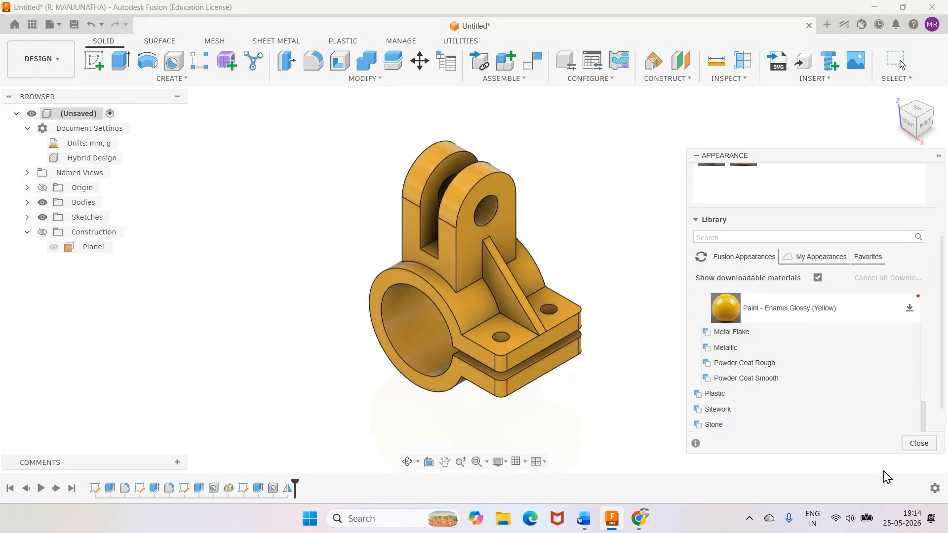
{"action": "left_click", "coordinate": [919, 444]}
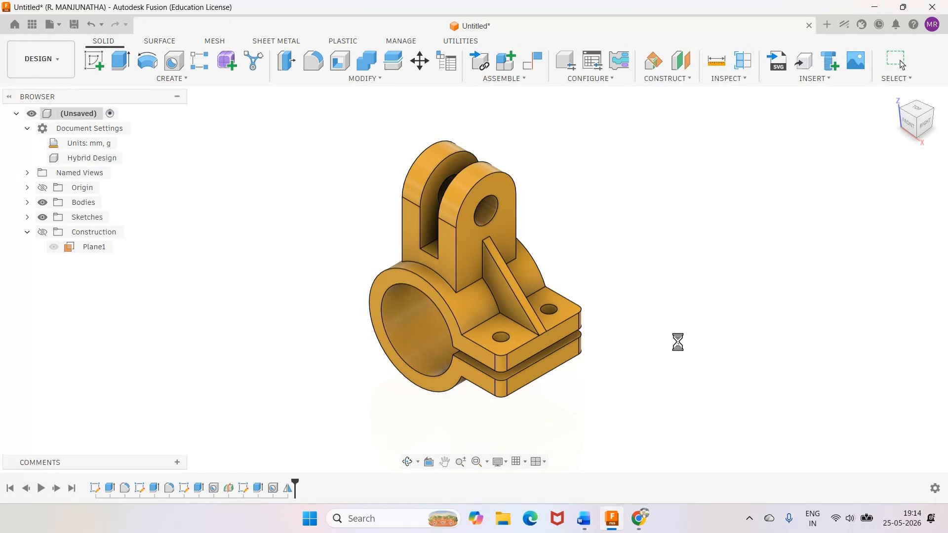